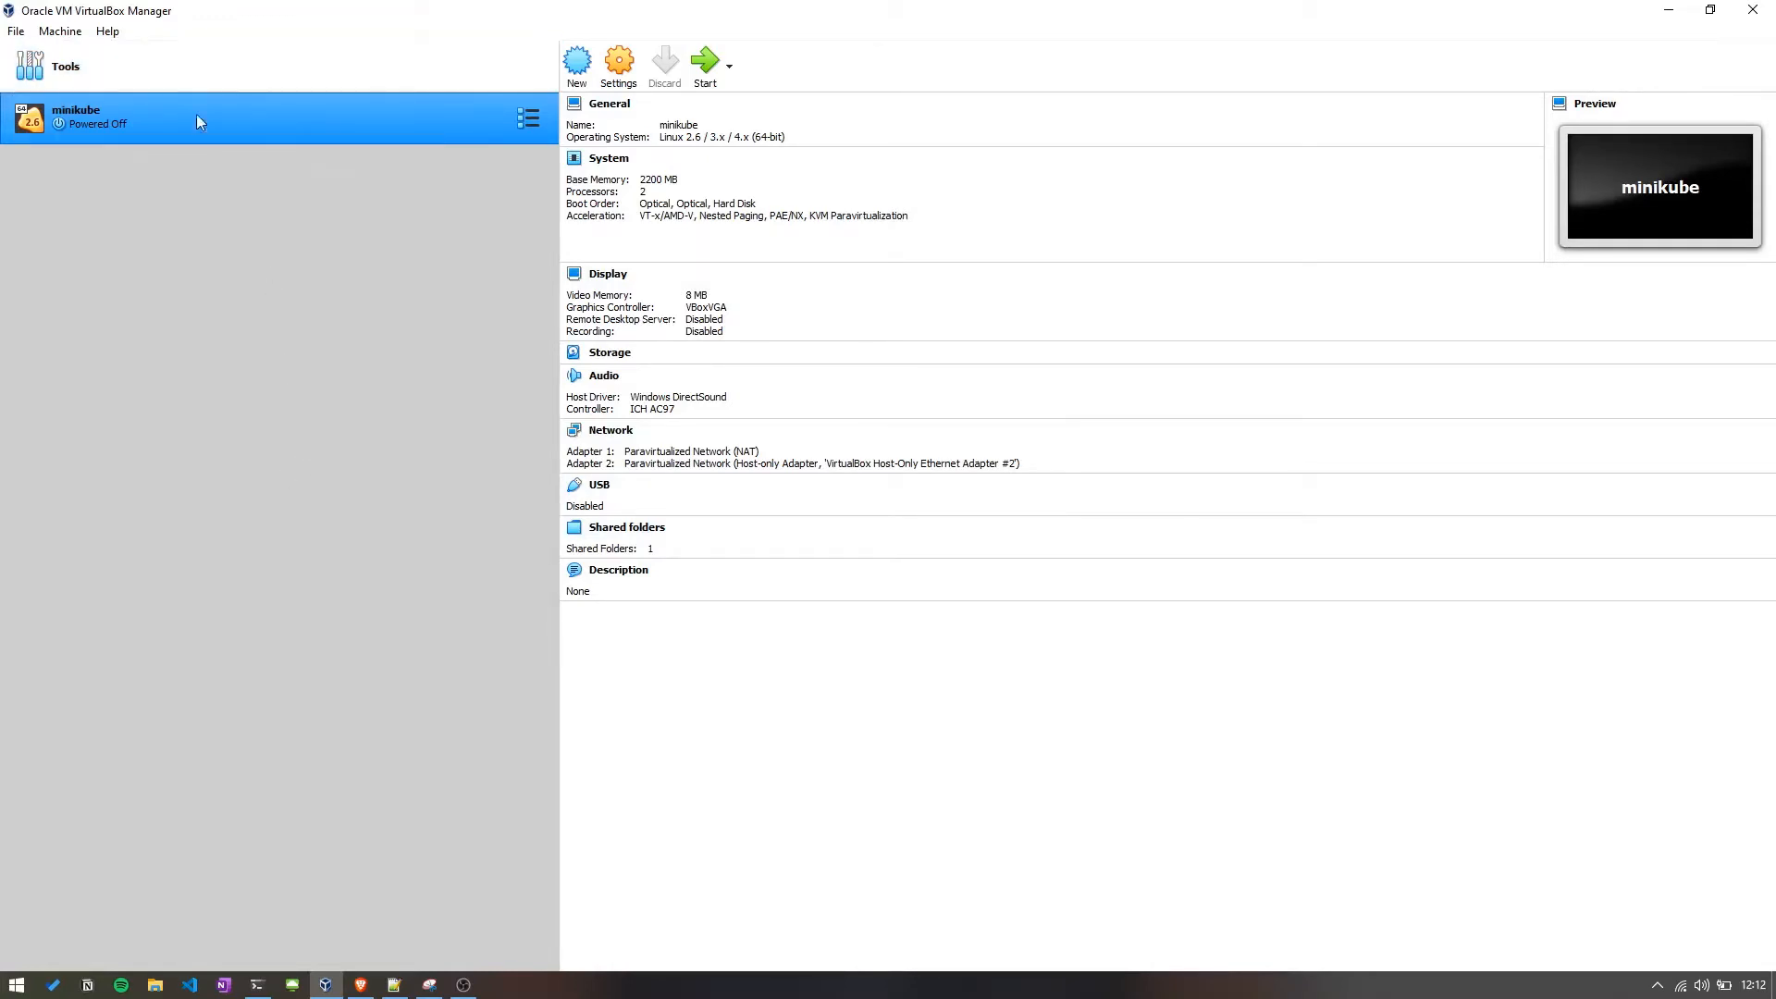
Start creating a new virtual machine named Ubuntu.
{"action": "left_click_drag", "start_coordinate": [559, 220], "coordinate": [426, 220]}
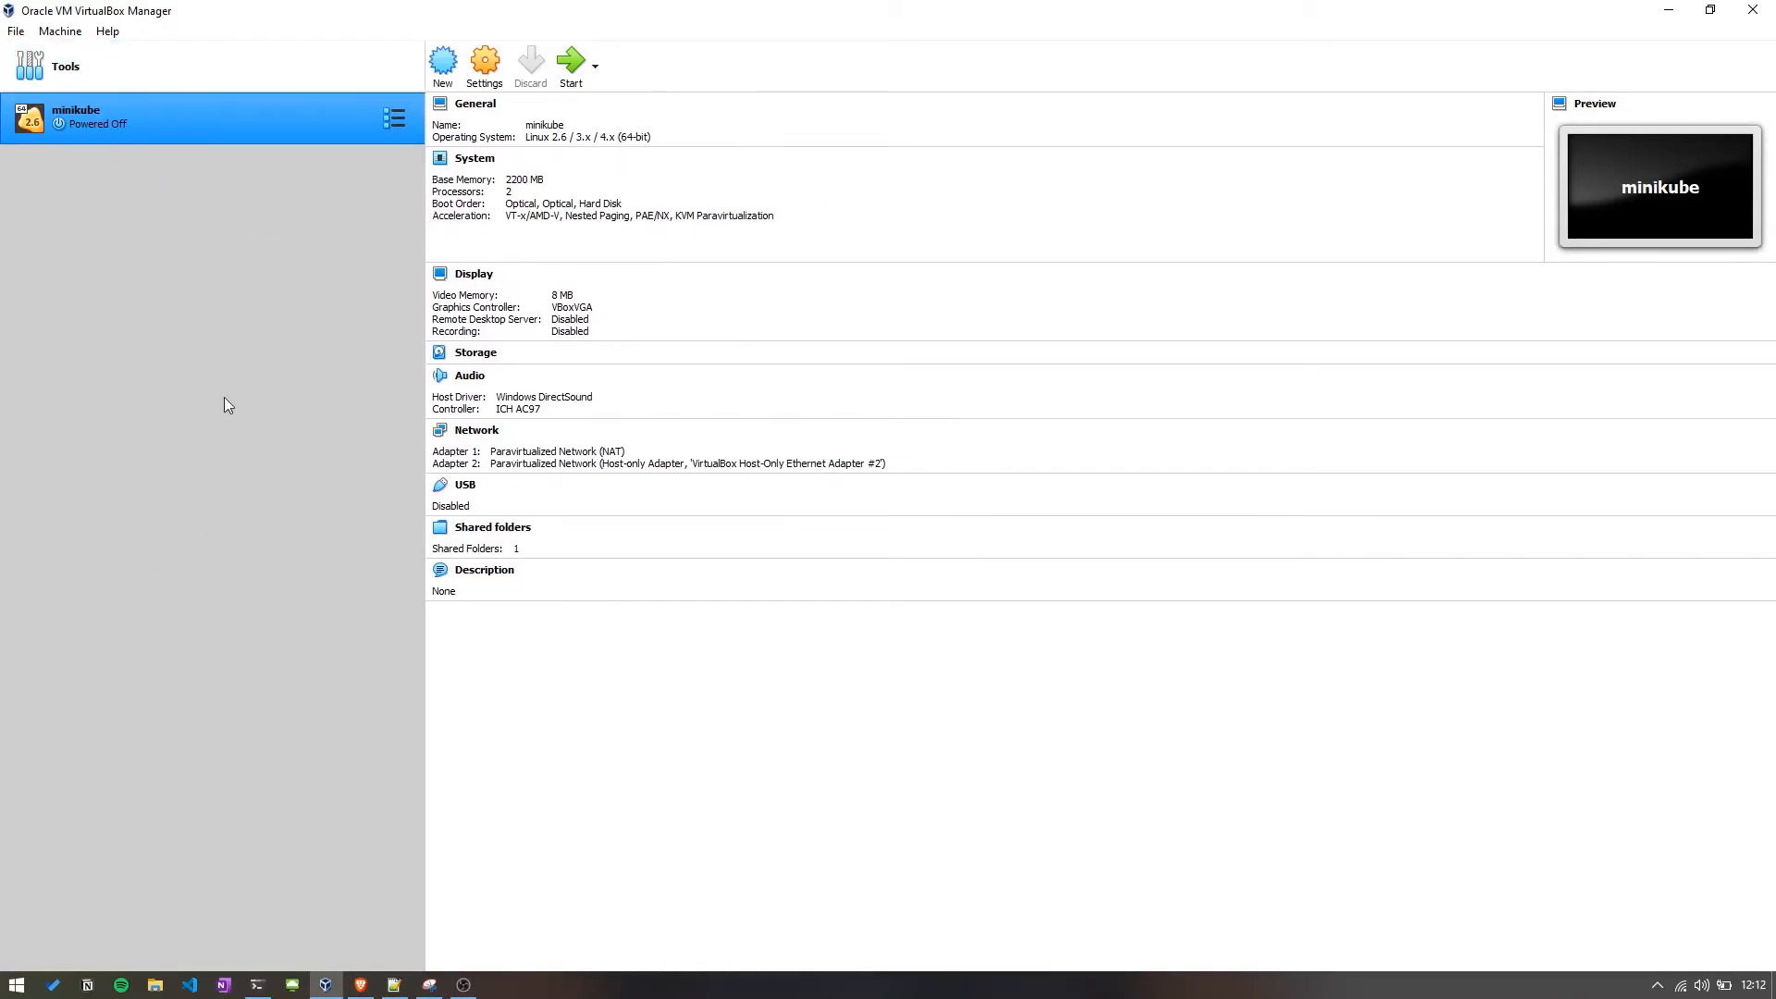
{"action": "left_click", "coordinate": [469, 145]}
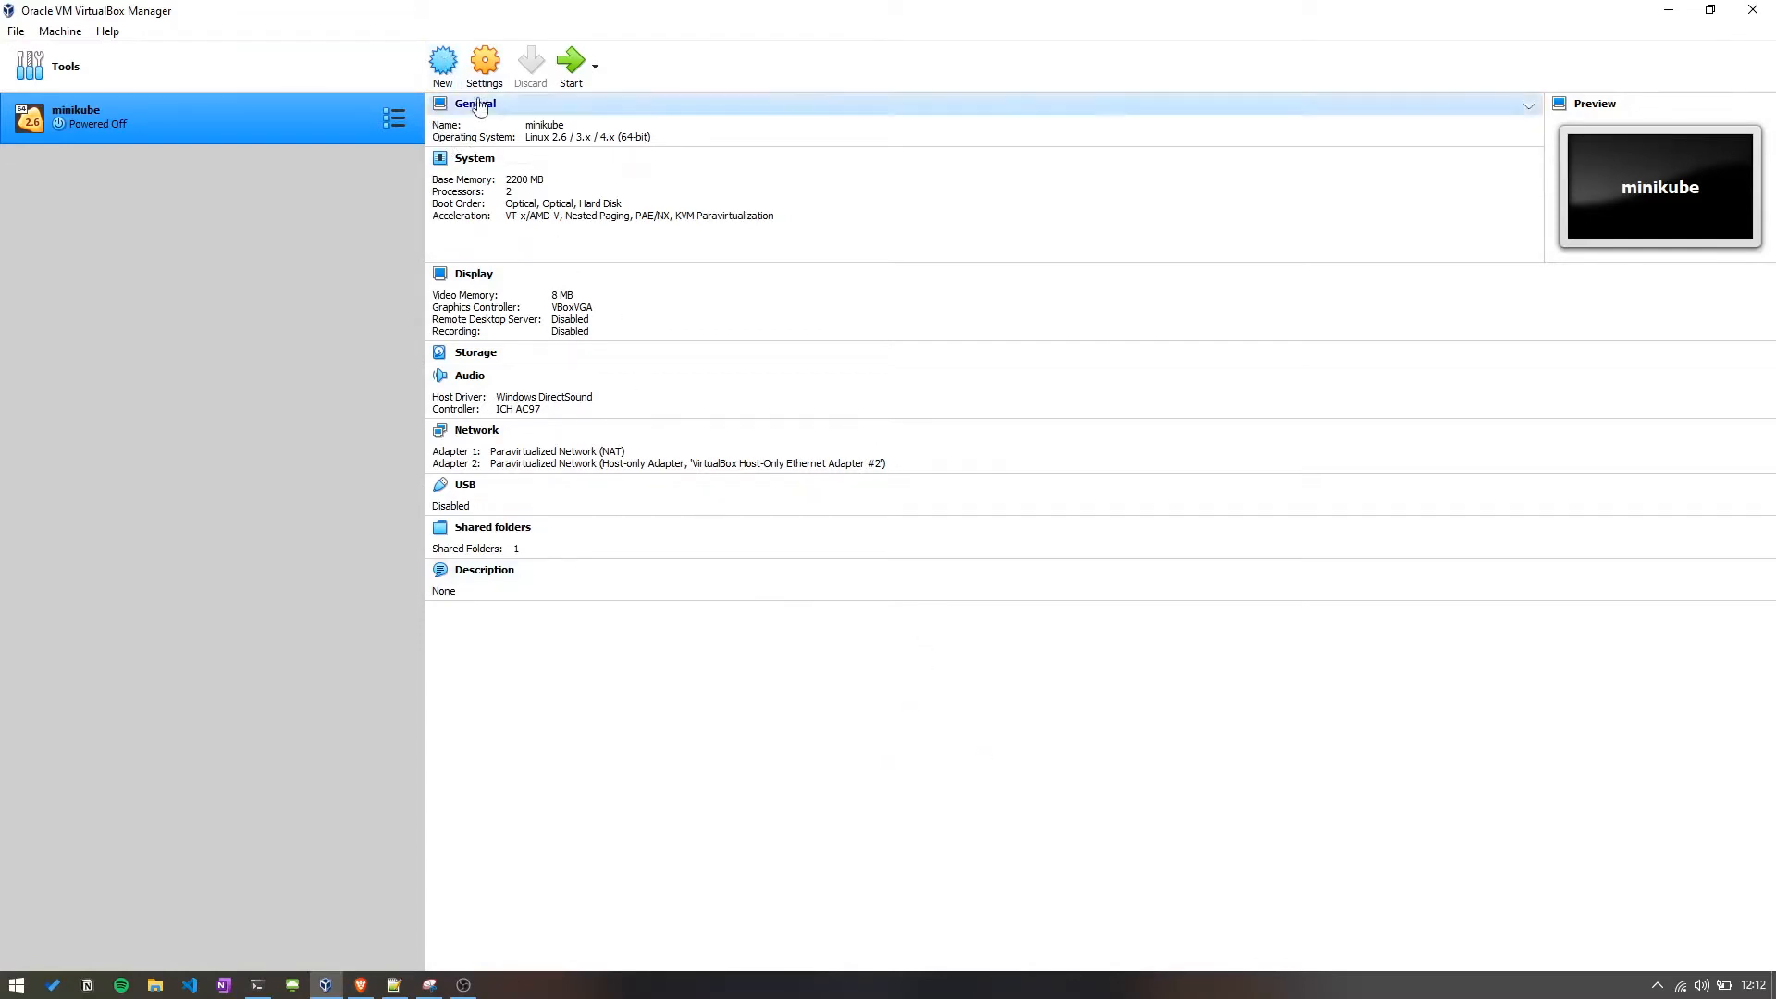
{"action": "left_click", "coordinate": [443, 66]}
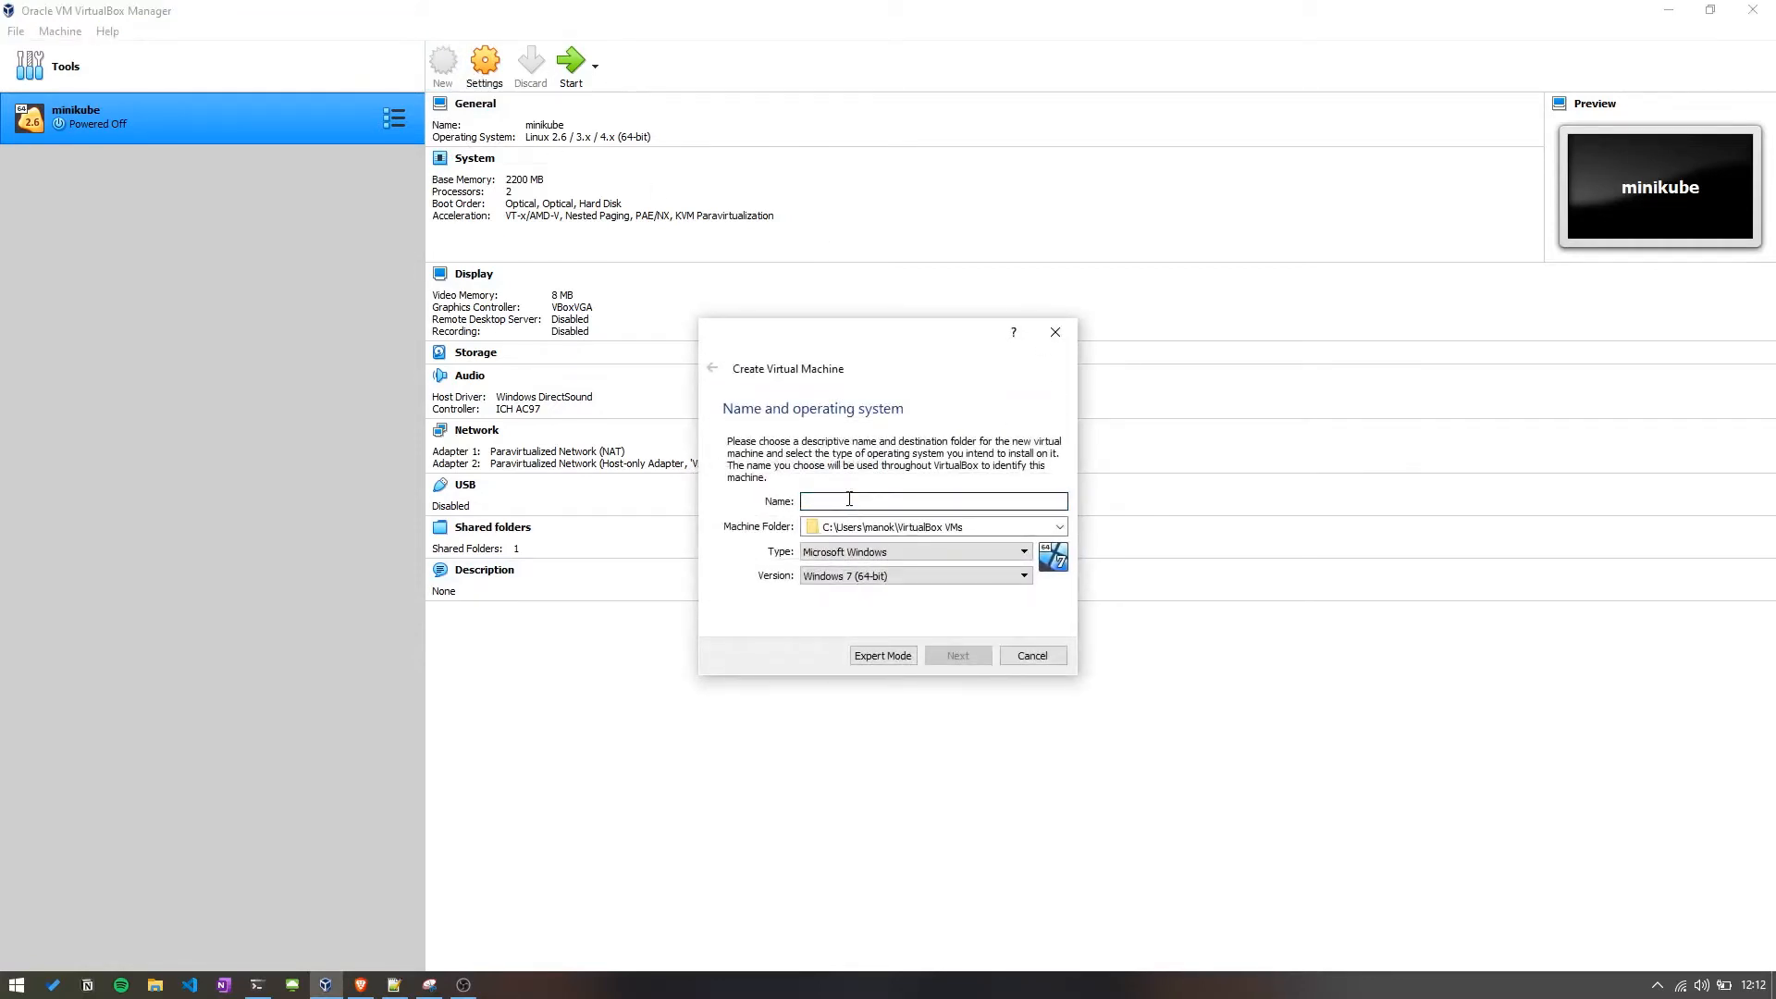
{"action": "type", "text": "Ubuntu"}
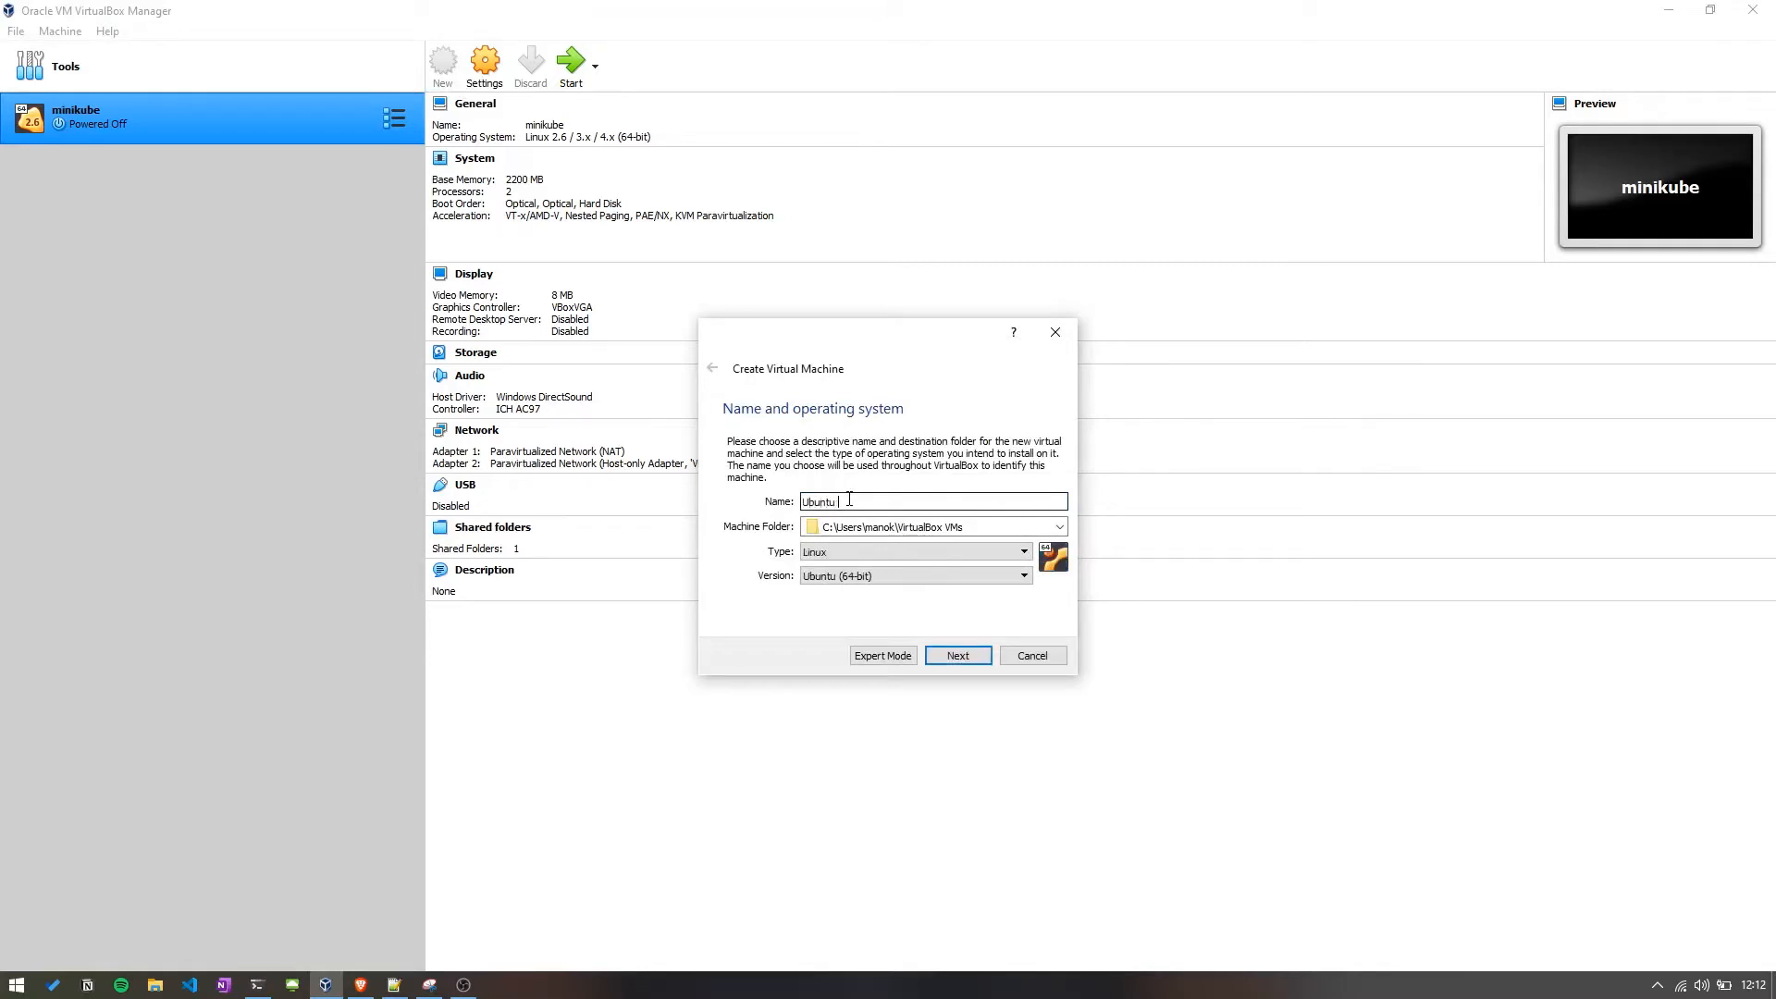
Browse for a different machine folder and navigate to the VM folder on drive D:.
{"action": "left_click", "coordinate": [1057, 527]}
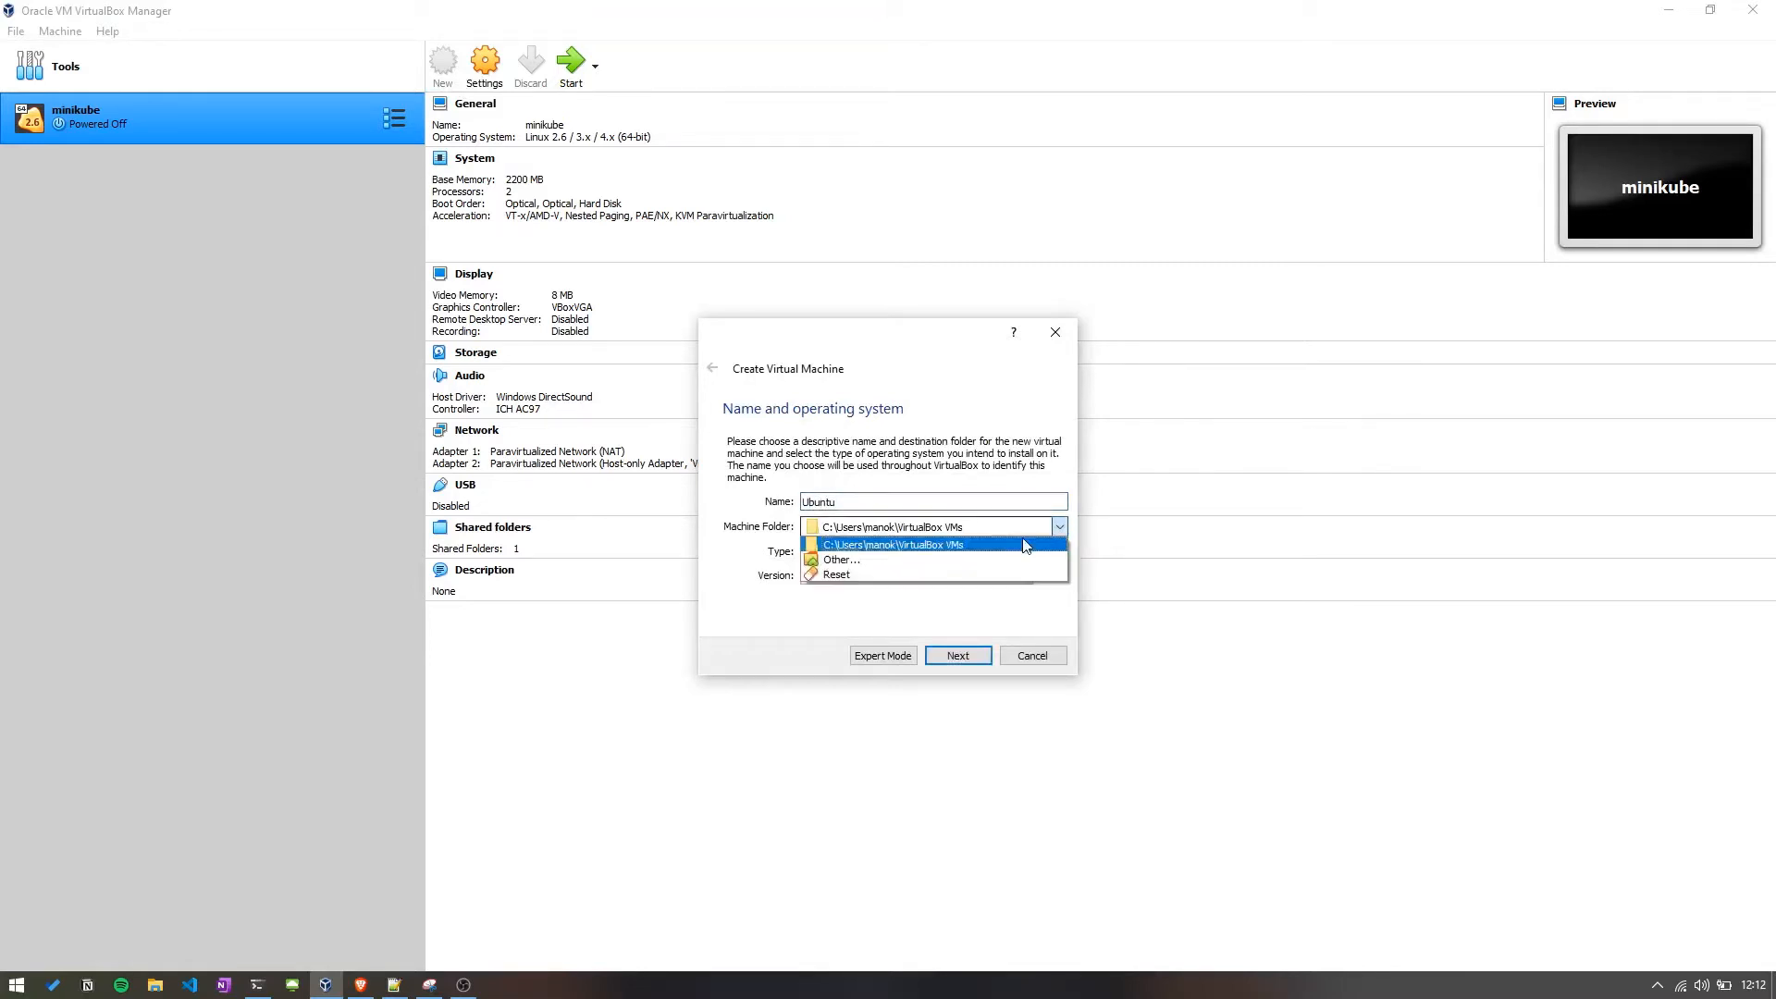
{"action": "left_click", "coordinate": [916, 566]}
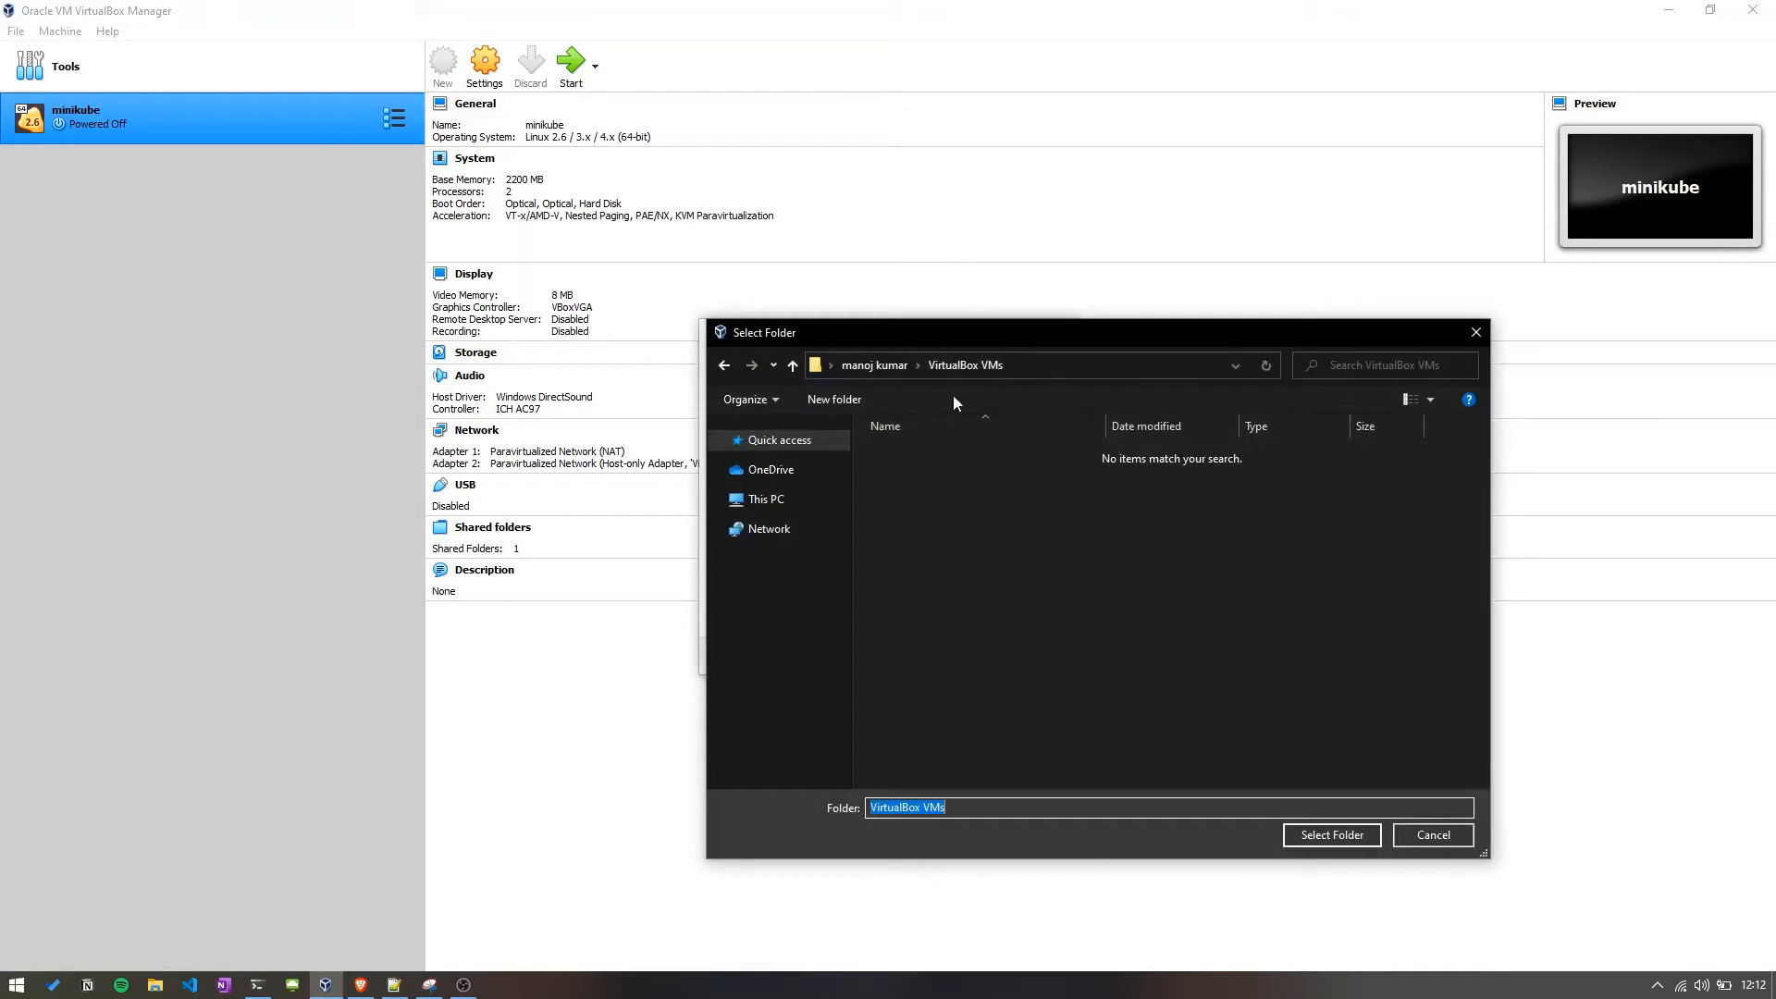
{"action": "left_click", "coordinate": [779, 501]}
{"action": "double_click", "coordinate": [1221, 711]}
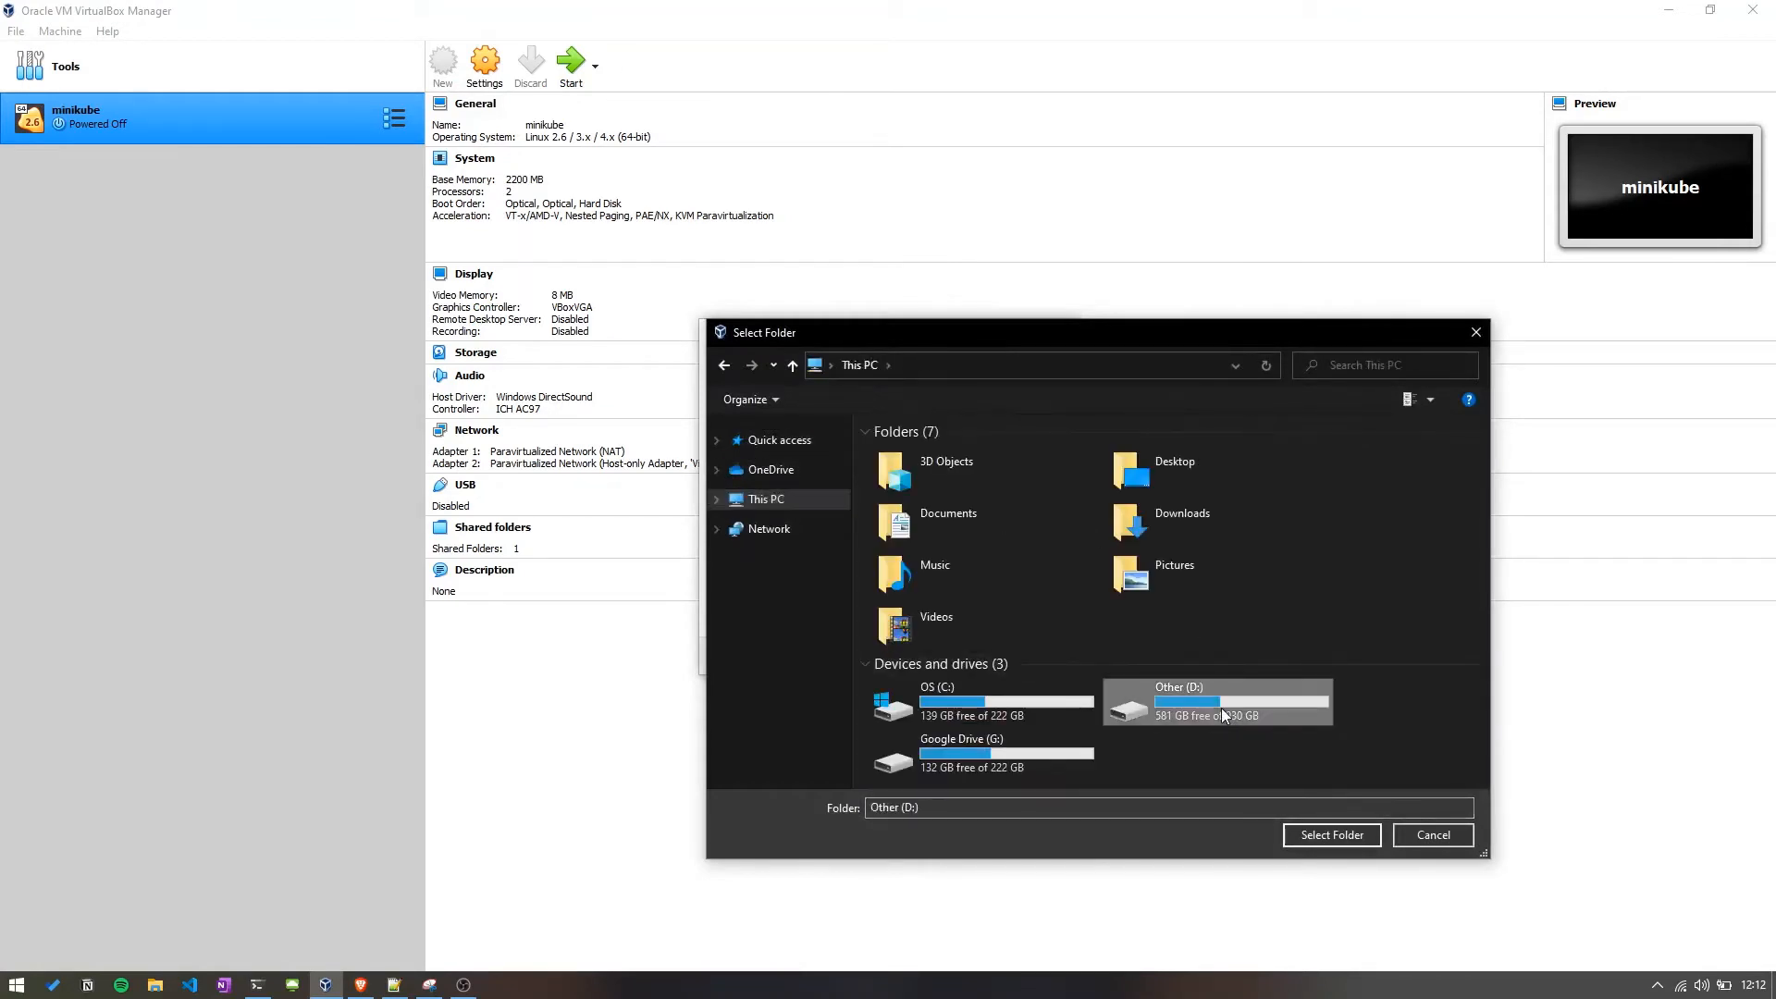
{"action": "double_click", "coordinate": [1433, 470]}
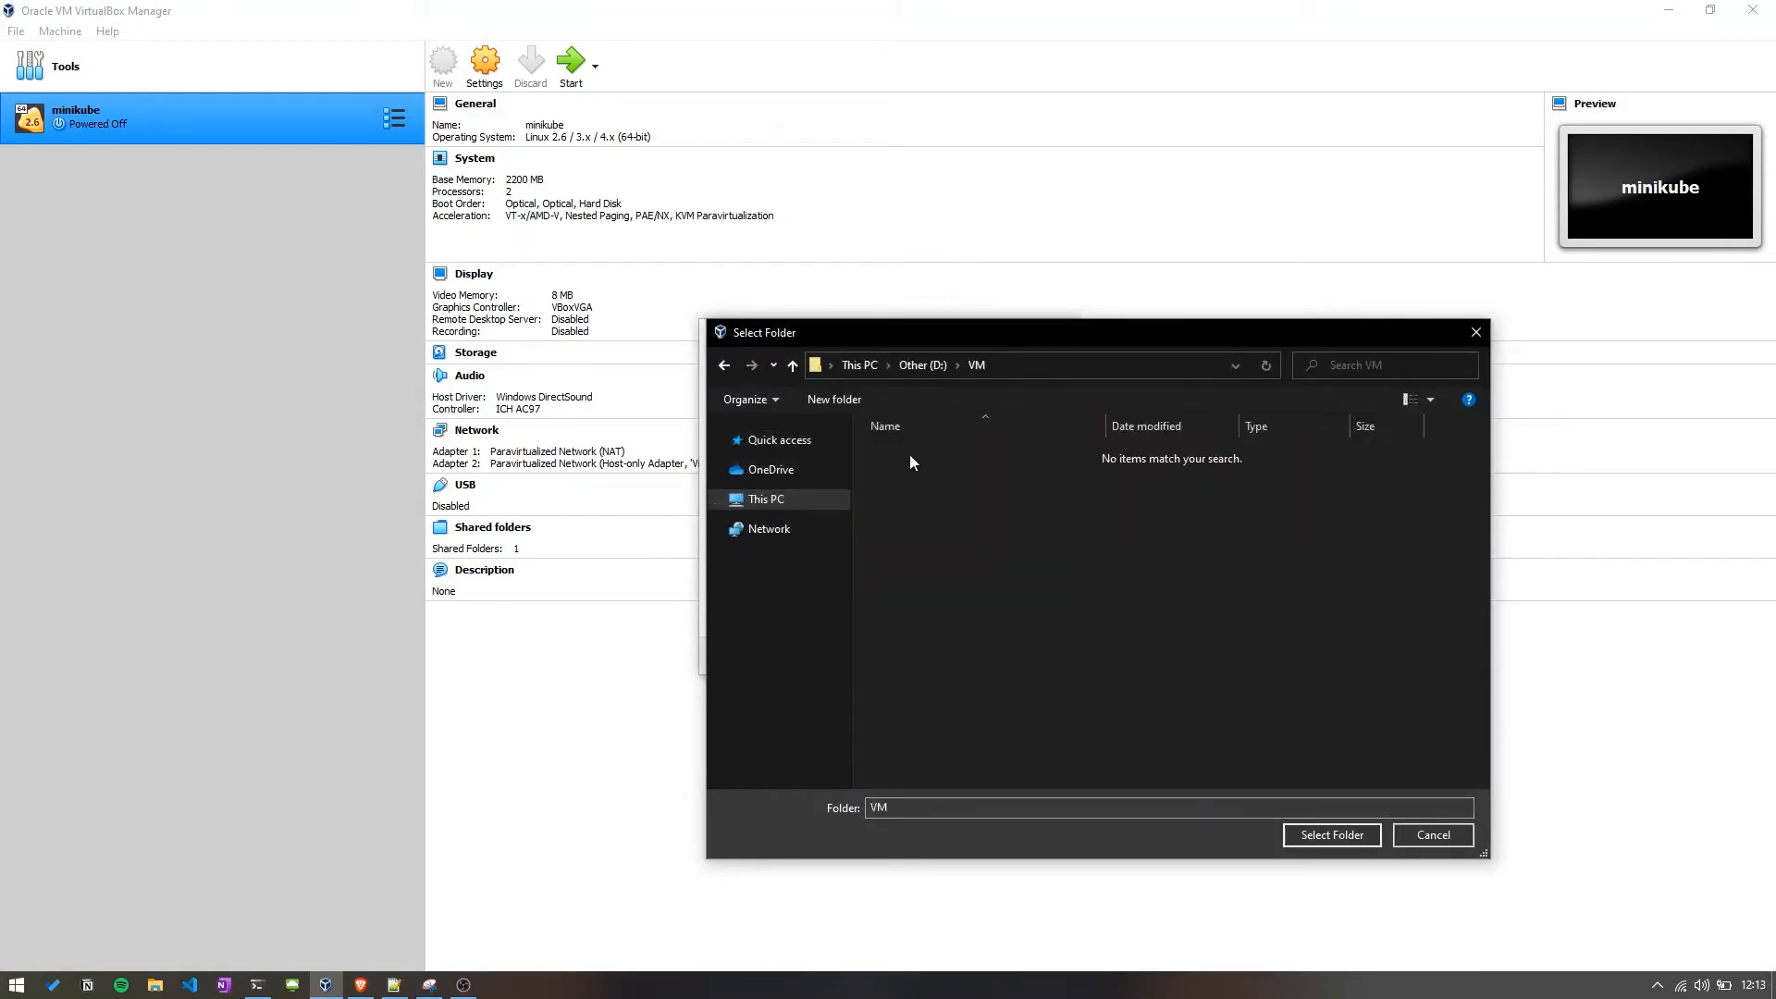
Create a new folder named Server inside D:\VM and select it as the machine folder.
{"action": "right_click", "coordinate": [1058, 511]}
{"action": "mouse_move", "coordinate": [1131, 724]}
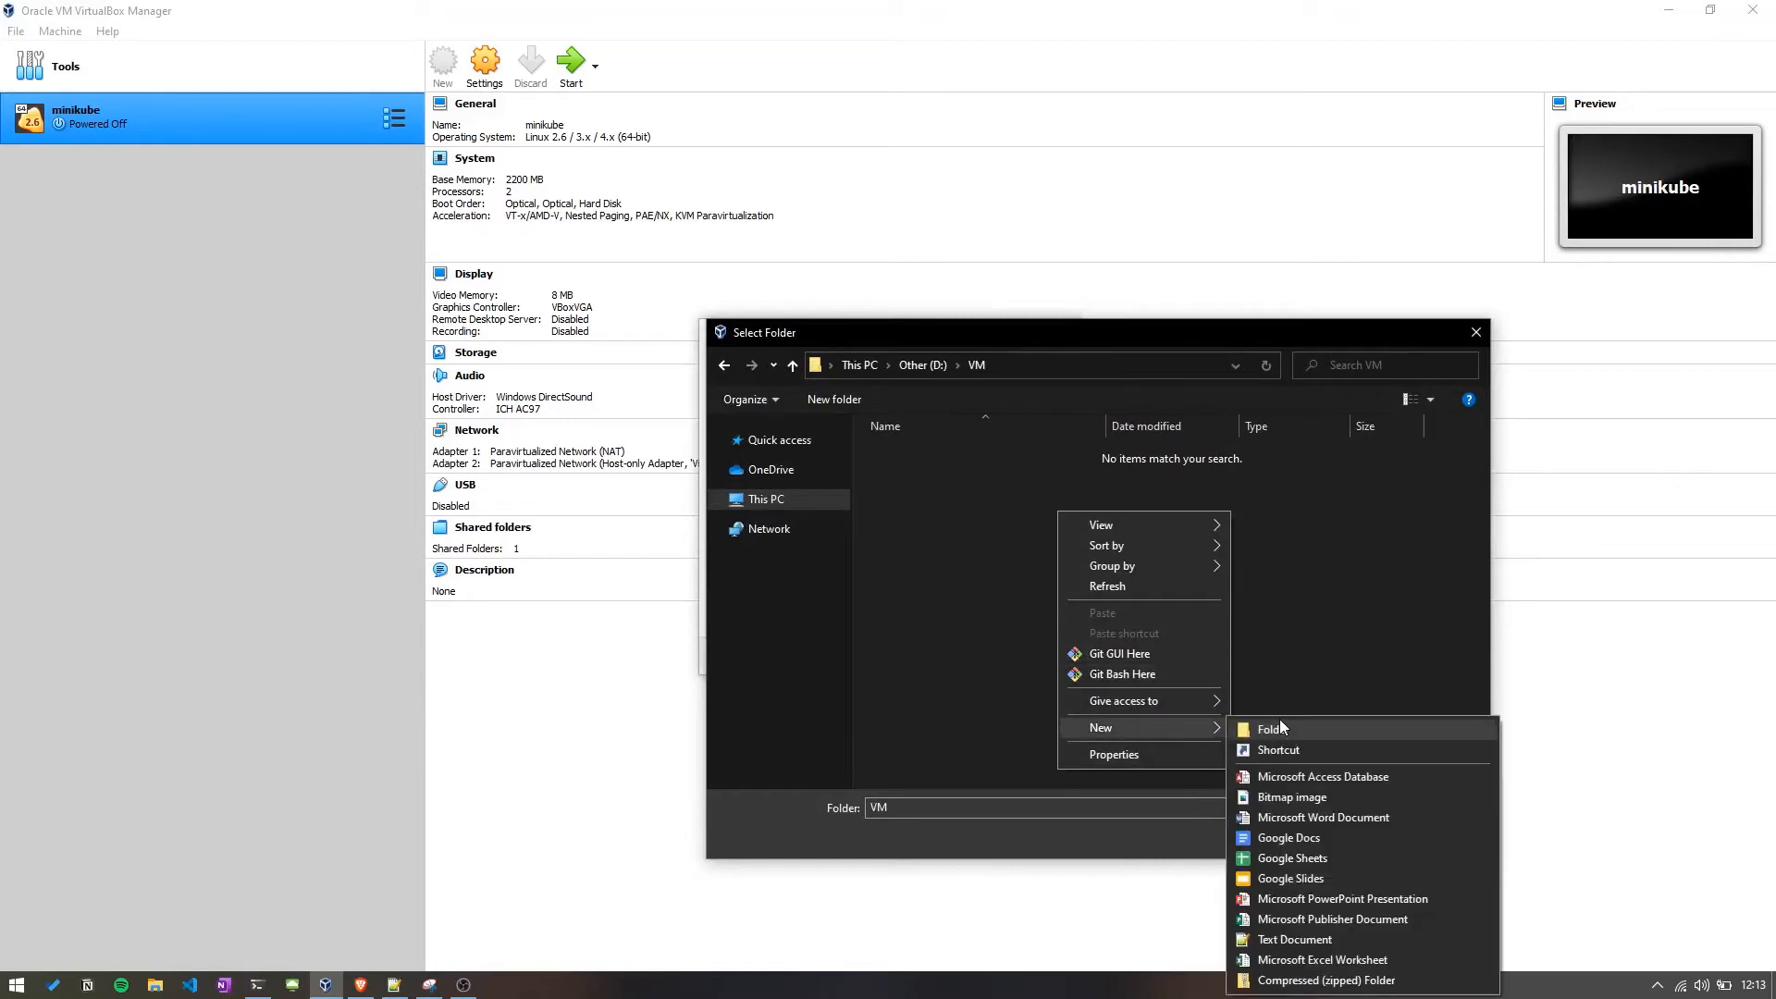
{"action": "left_click", "coordinate": [1280, 725]}
{"action": "type", "text": "Server"}
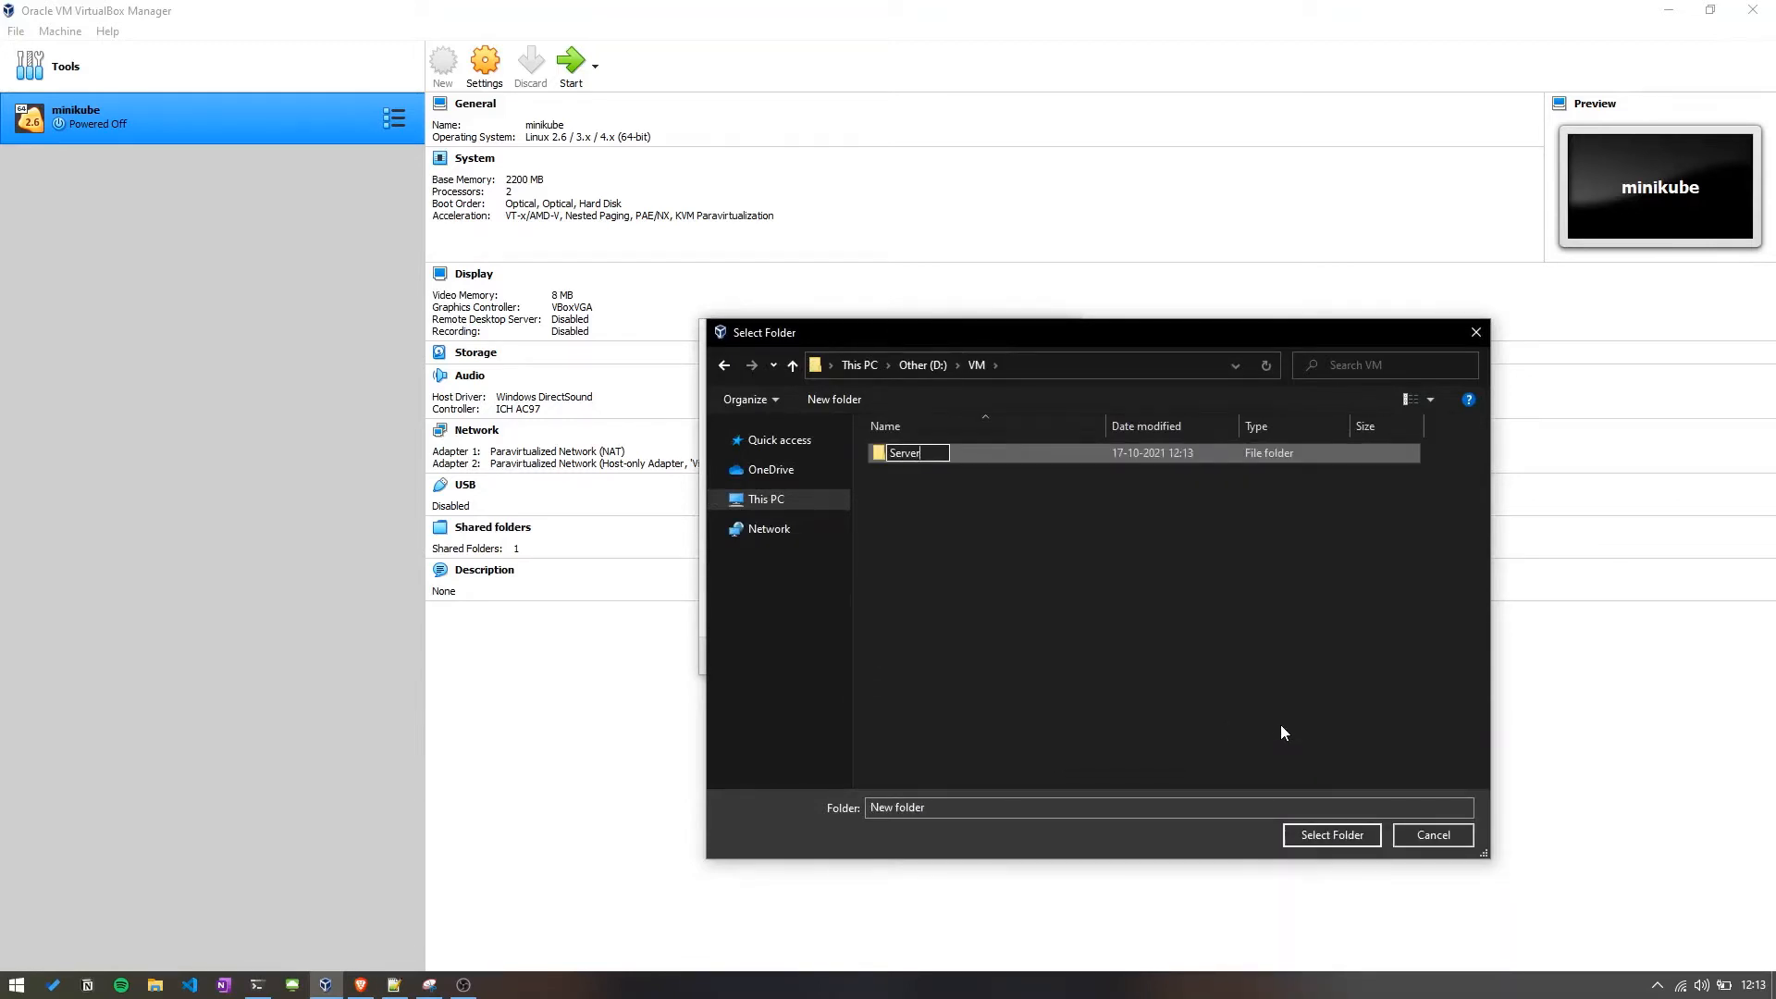
{"action": "key", "text": "Return"}
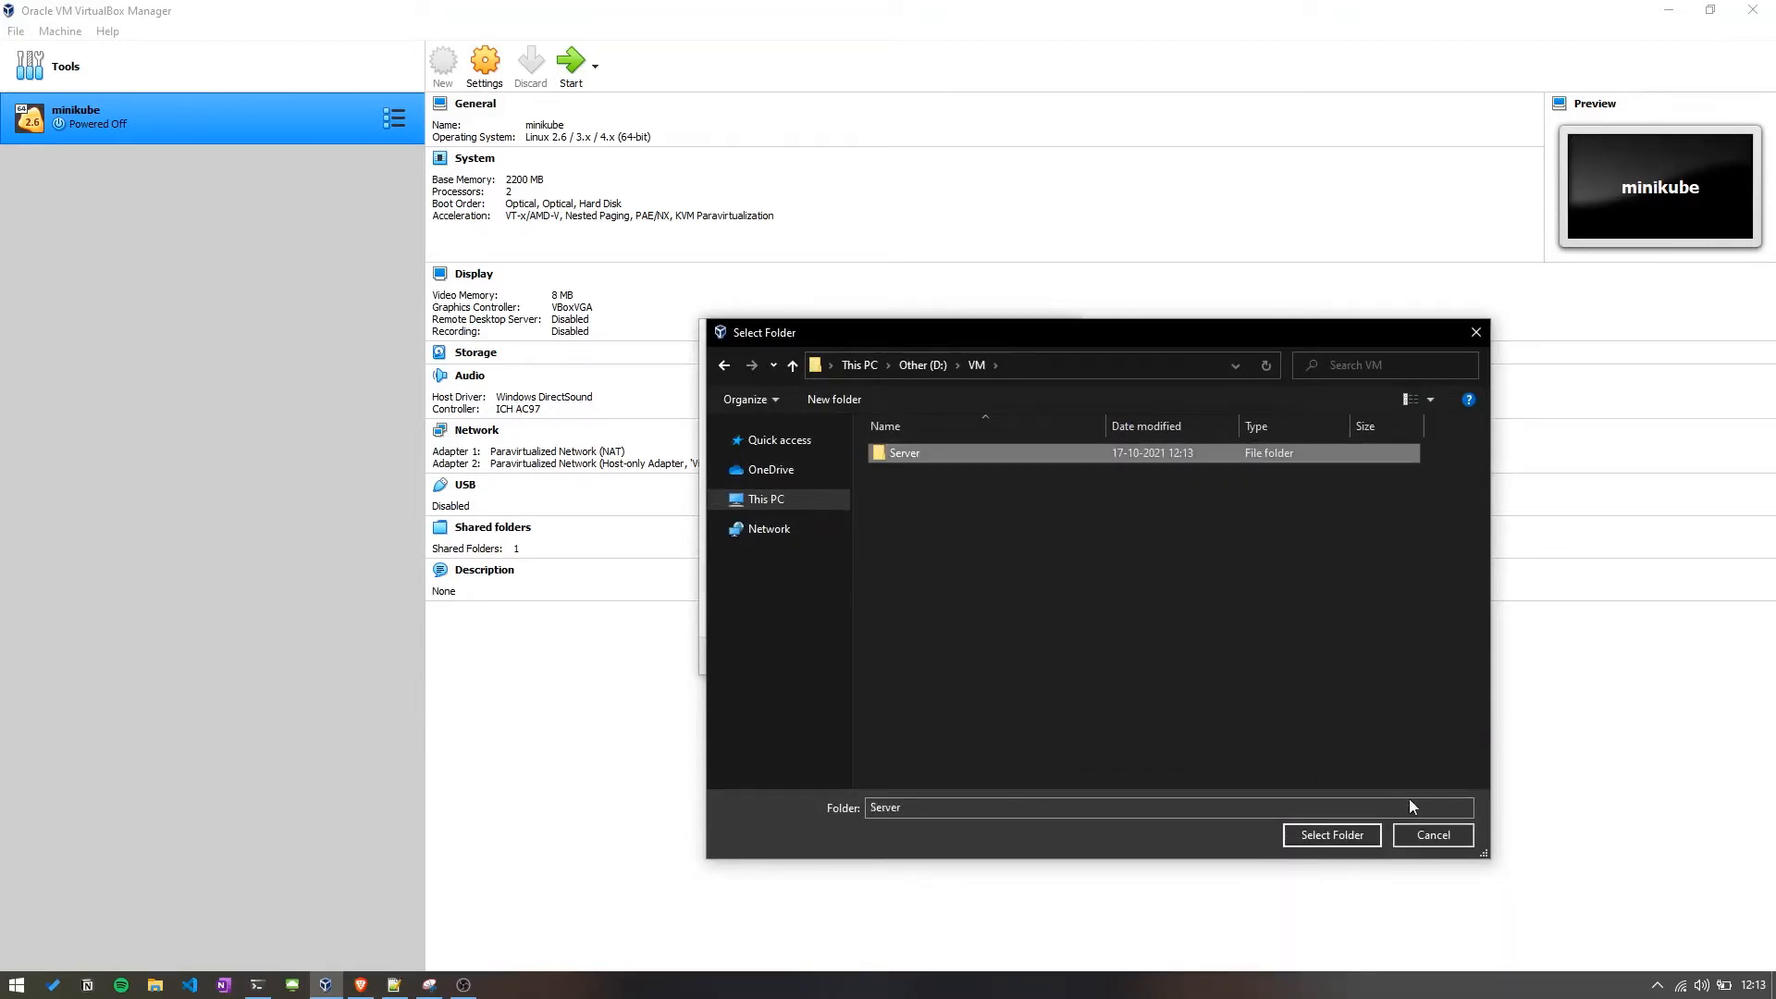
{"action": "left_click", "coordinate": [1332, 835]}
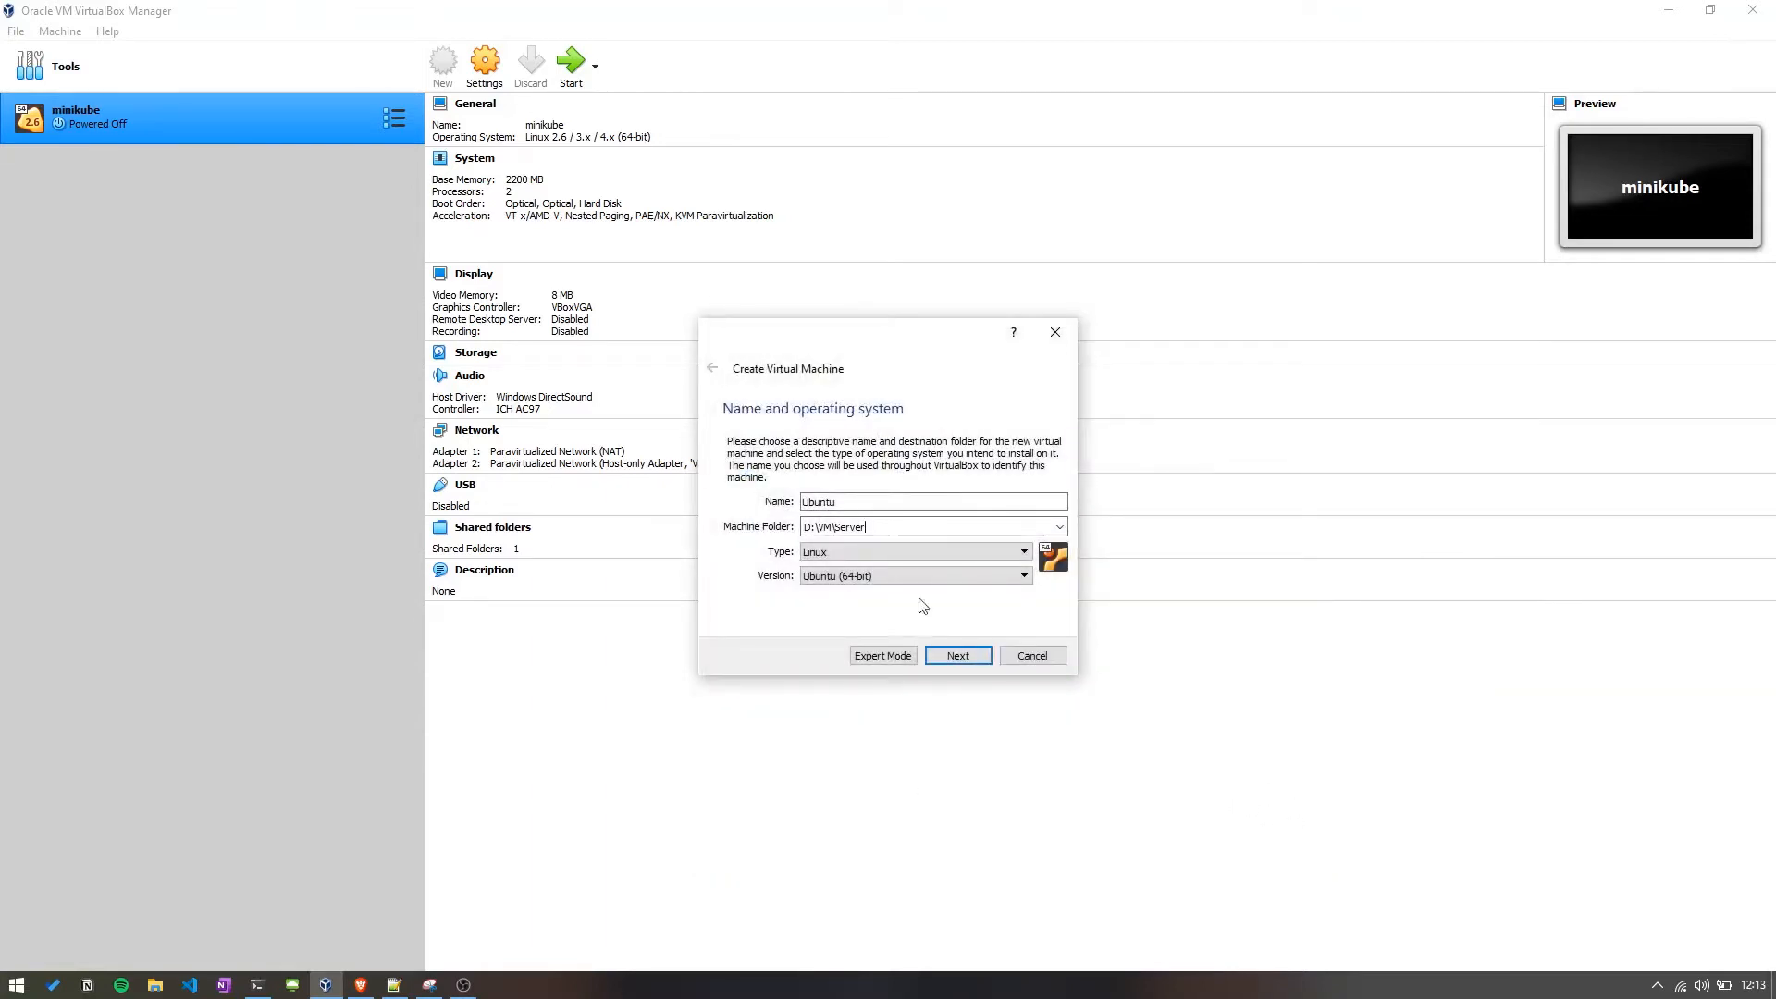
Continue to the memory page and set the VM's memory size to 2048 MB.
{"action": "left_click", "coordinate": [960, 658]}
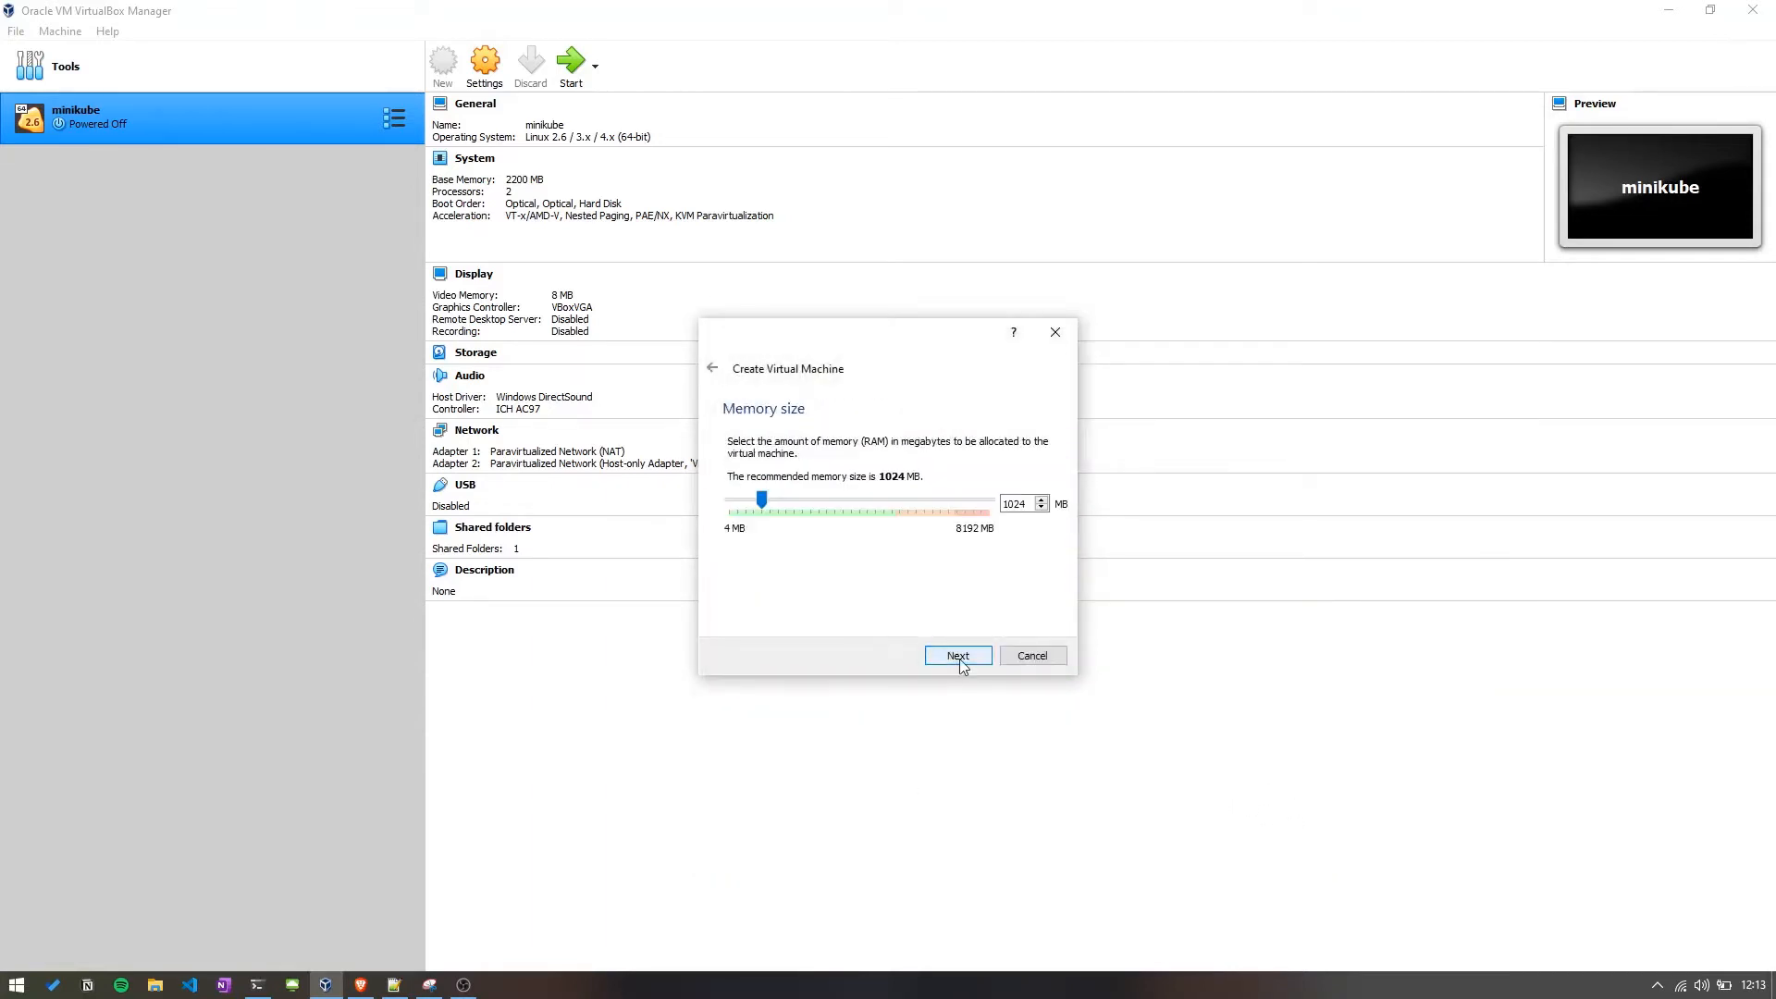
{"action": "double_click", "coordinate": [1018, 504]}
{"action": "type", "text": "2048"}
{"action": "left_click", "coordinate": [960, 656]}
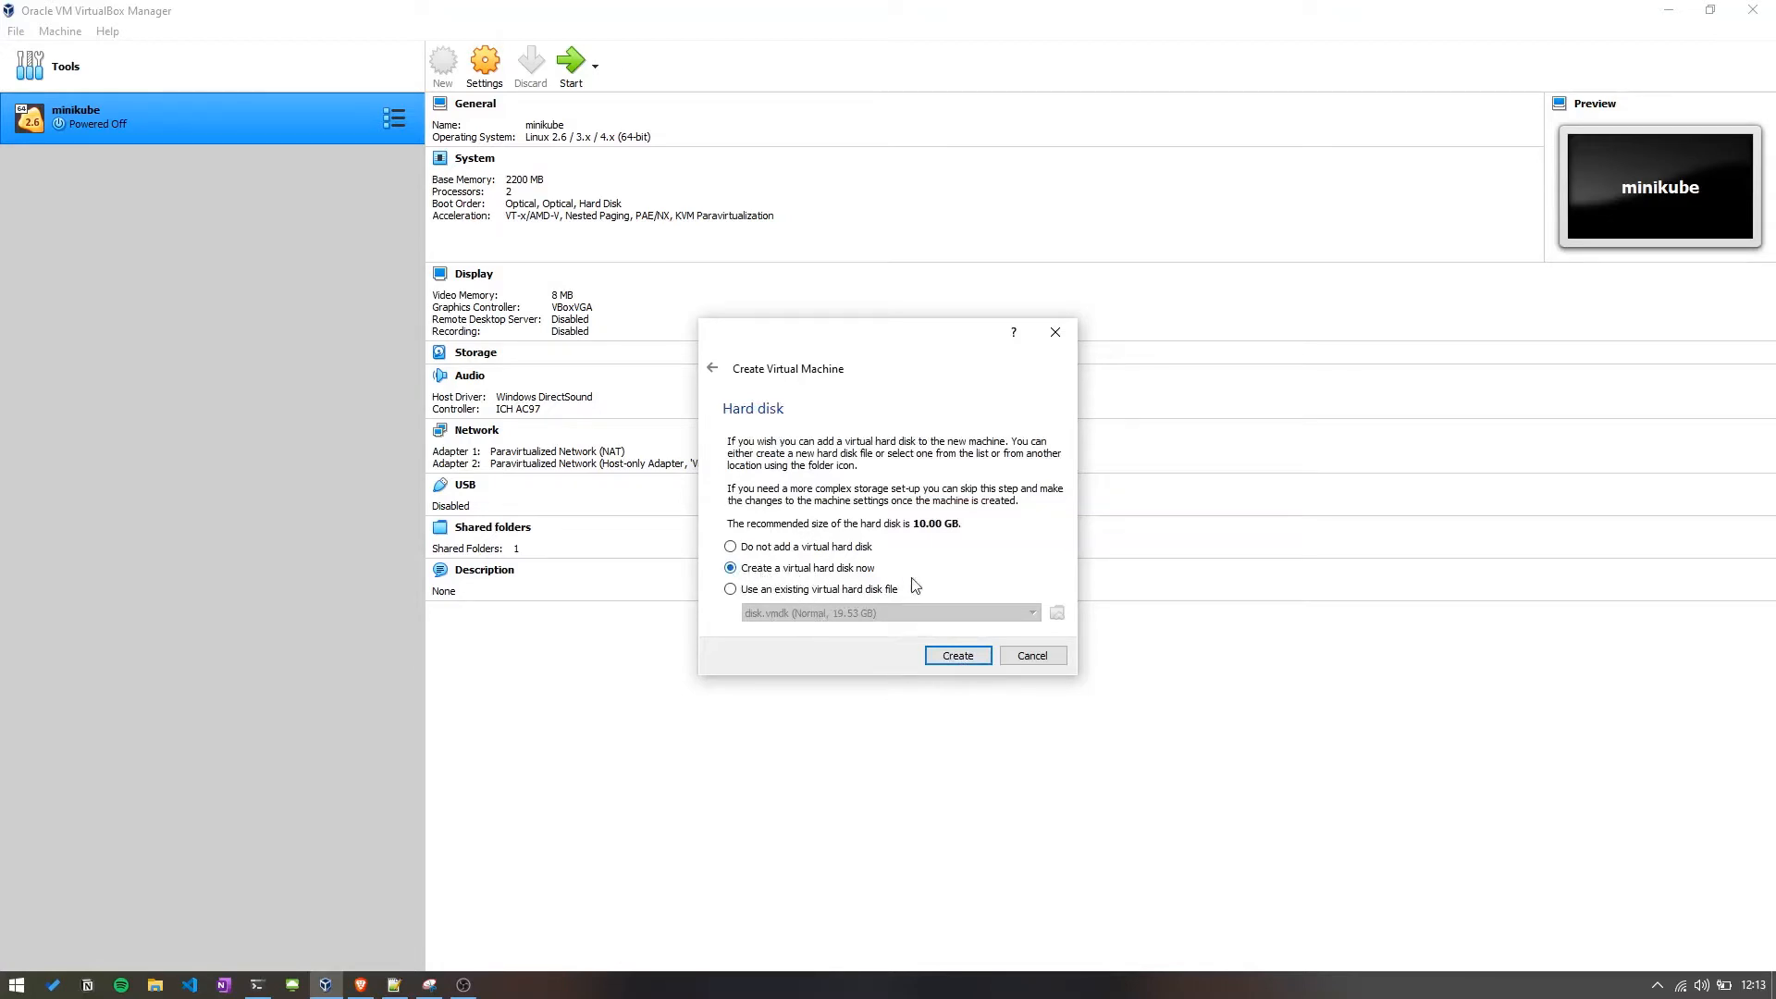
Choose to create a new virtual hard disk as a dynamically allocated VDI image.
{"action": "left_click", "coordinate": [946, 659]}
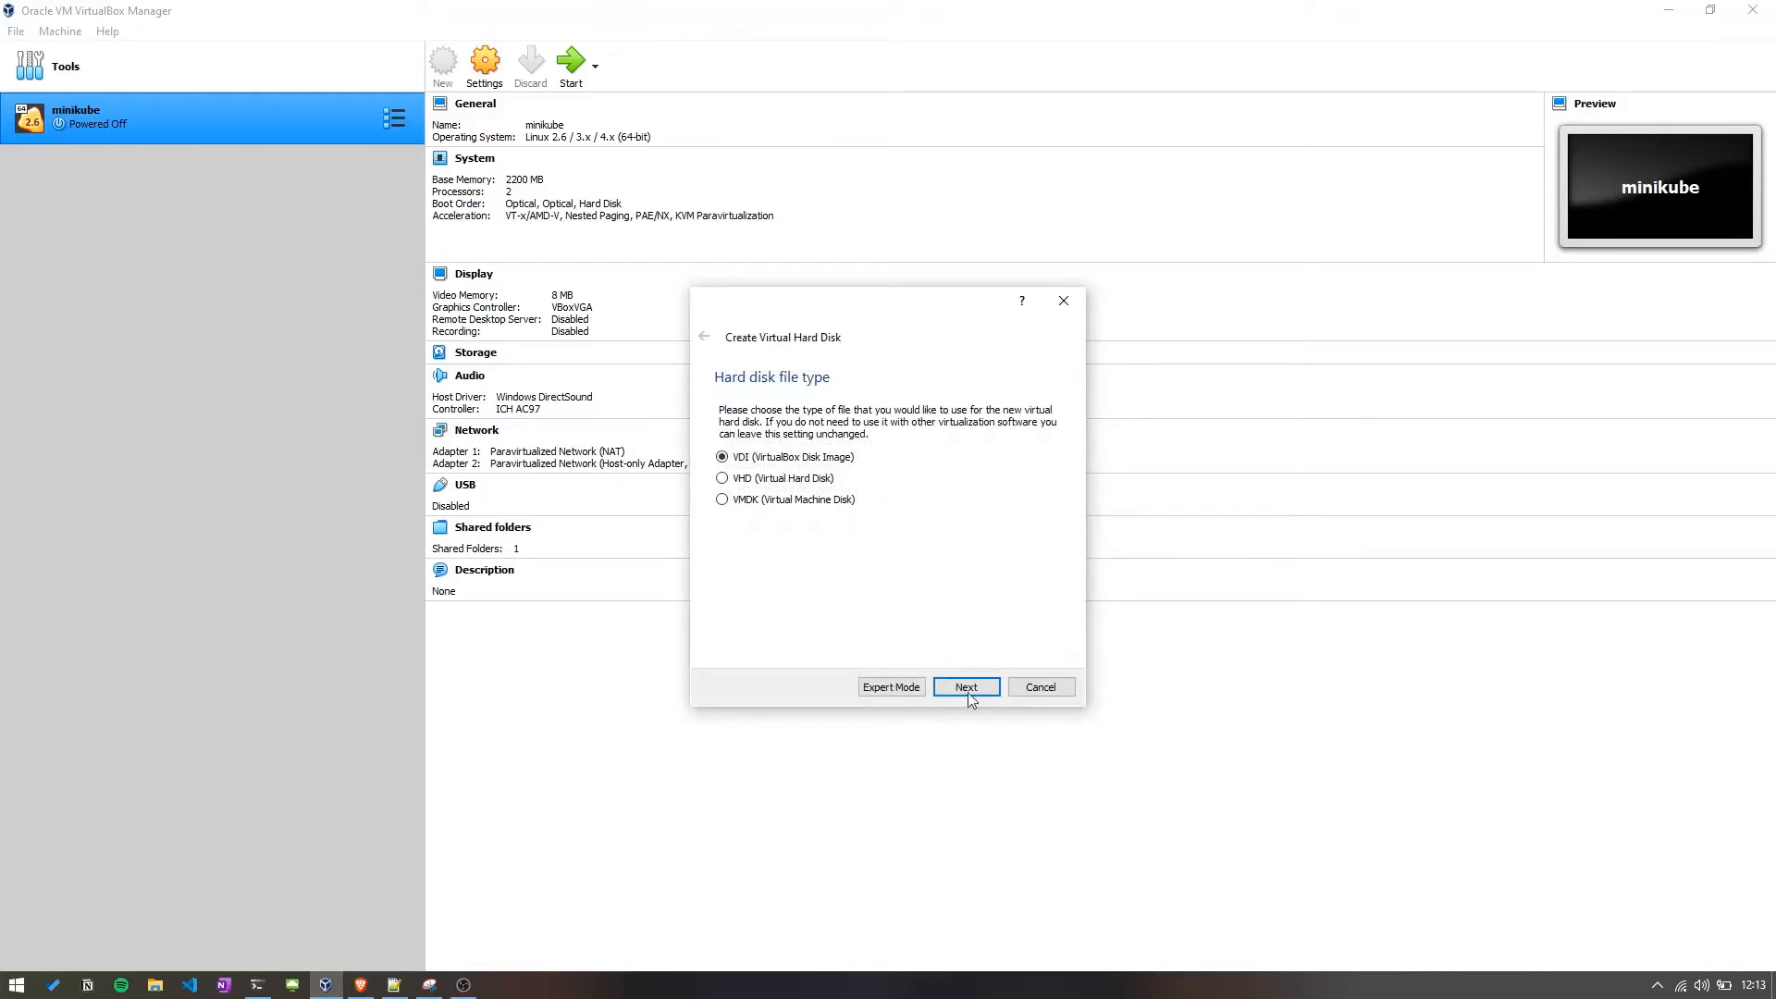
{"action": "left_click", "coordinate": [975, 686]}
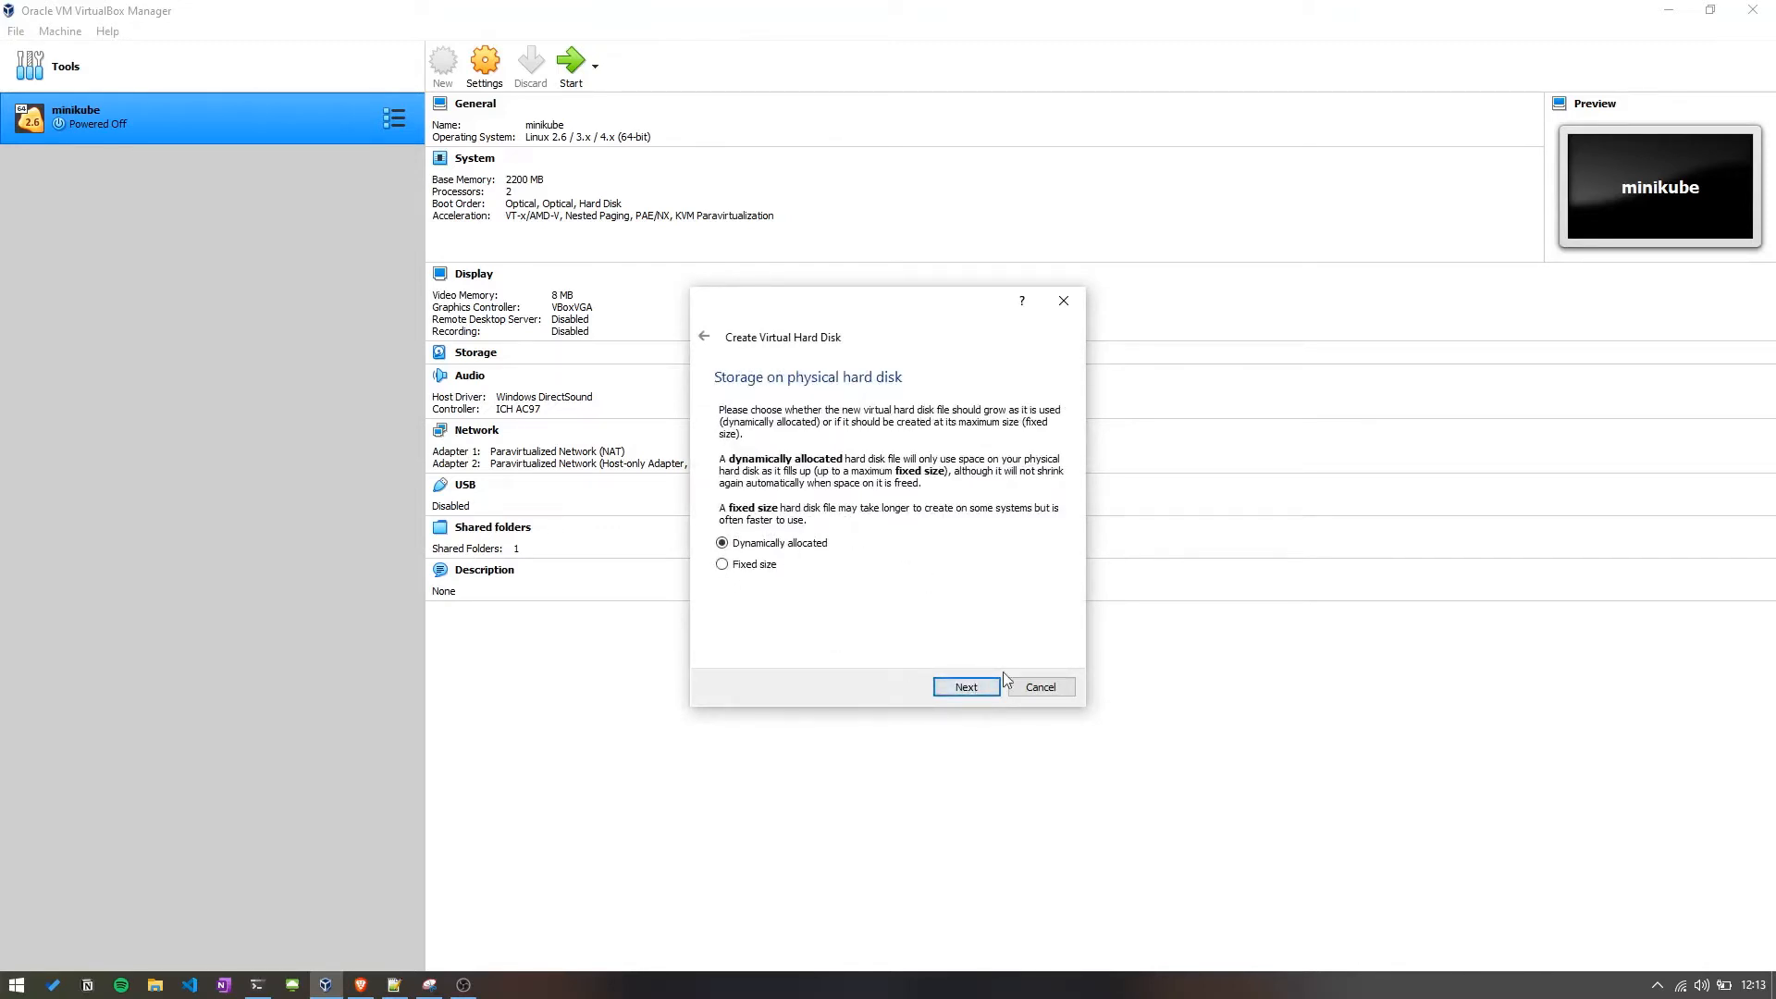
{"action": "left_click", "coordinate": [956, 689]}
Set the virtual hard disk size to 20 GB and finish creating the virtual machine.
{"action": "left_click", "coordinate": [1016, 511]}
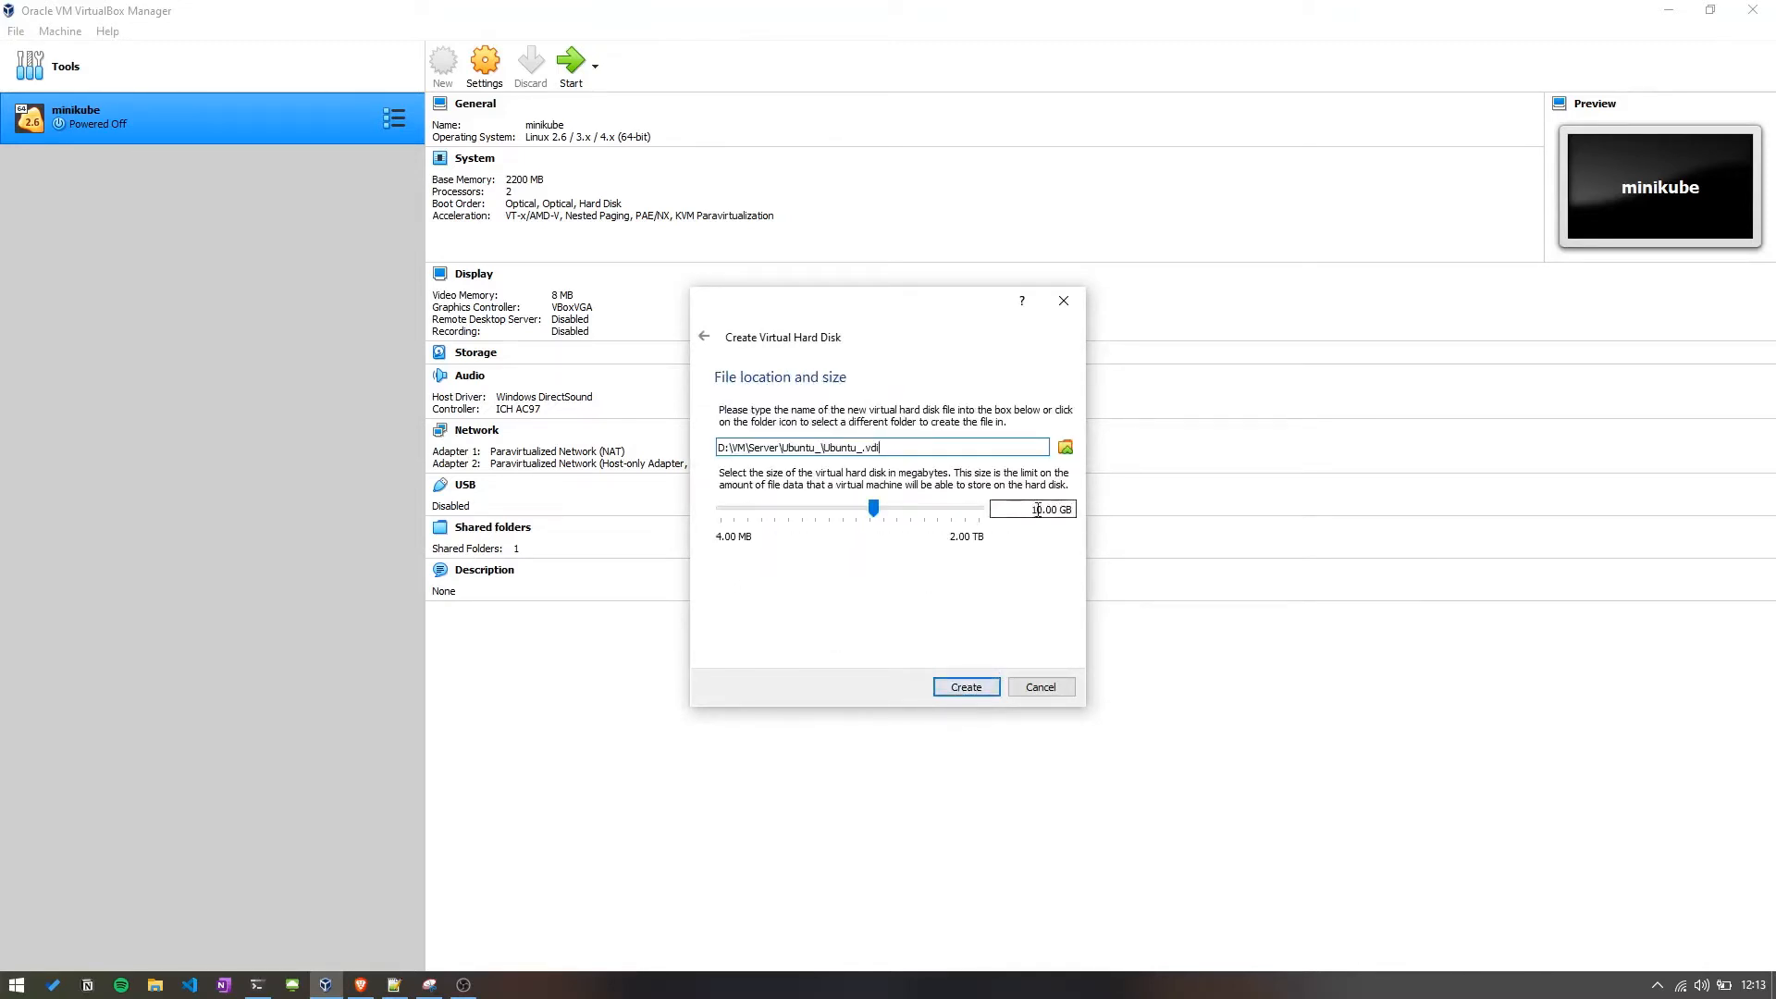
{"action": "type", "text": "2"}
{"action": "left_click", "coordinate": [969, 690]}
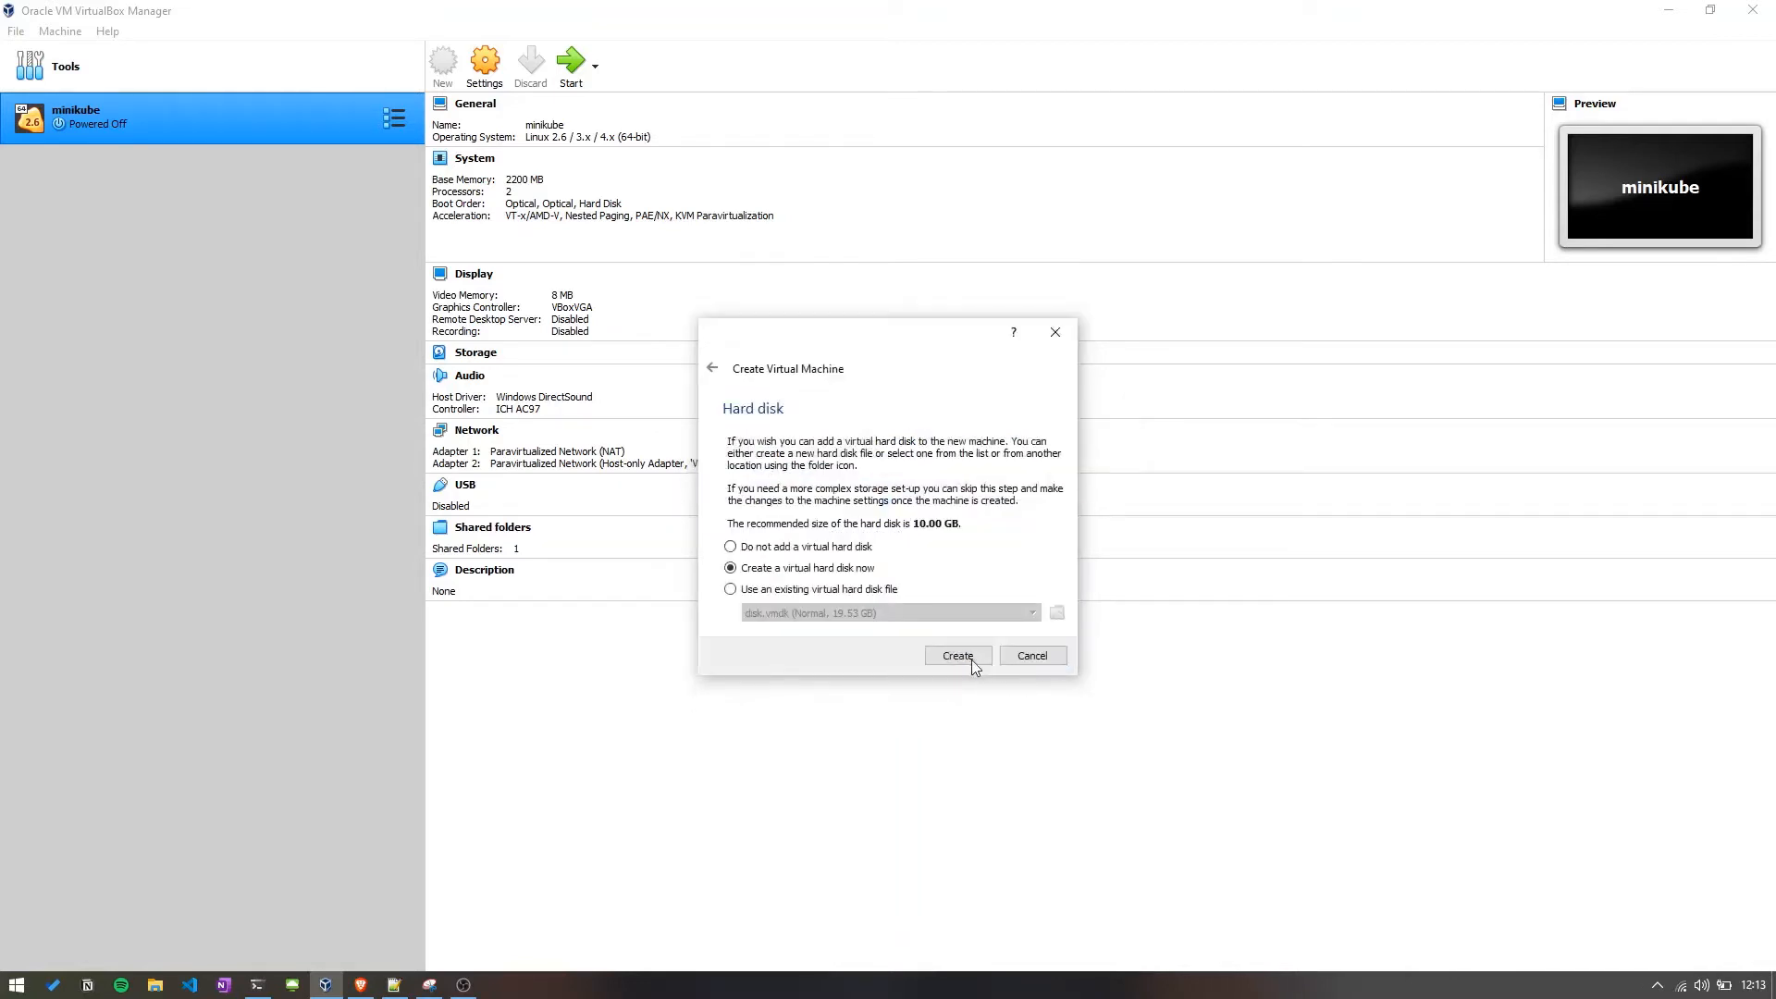
{"action": "left_click", "coordinate": [971, 658]}
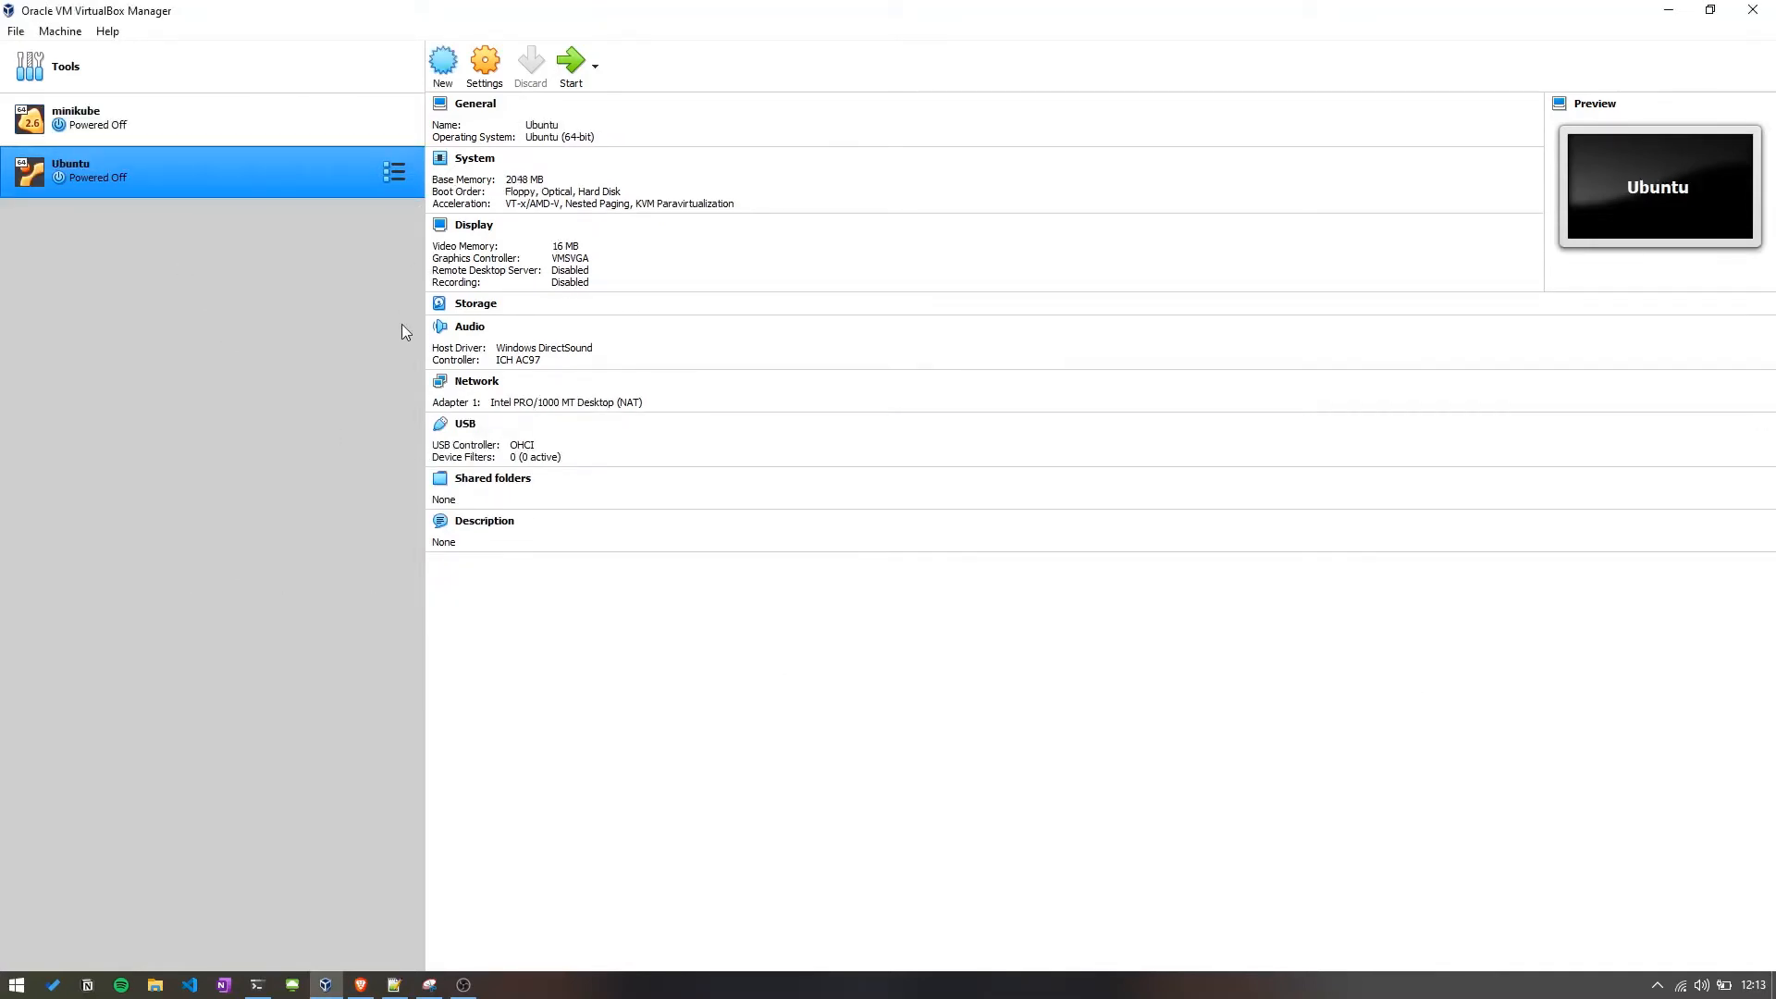
Start the Ubuntu VM and add ubuntu-20.04.3-live-server-amd64.iso from D:\VM as a start-up disk image.
{"action": "left_click", "coordinate": [571, 62]}
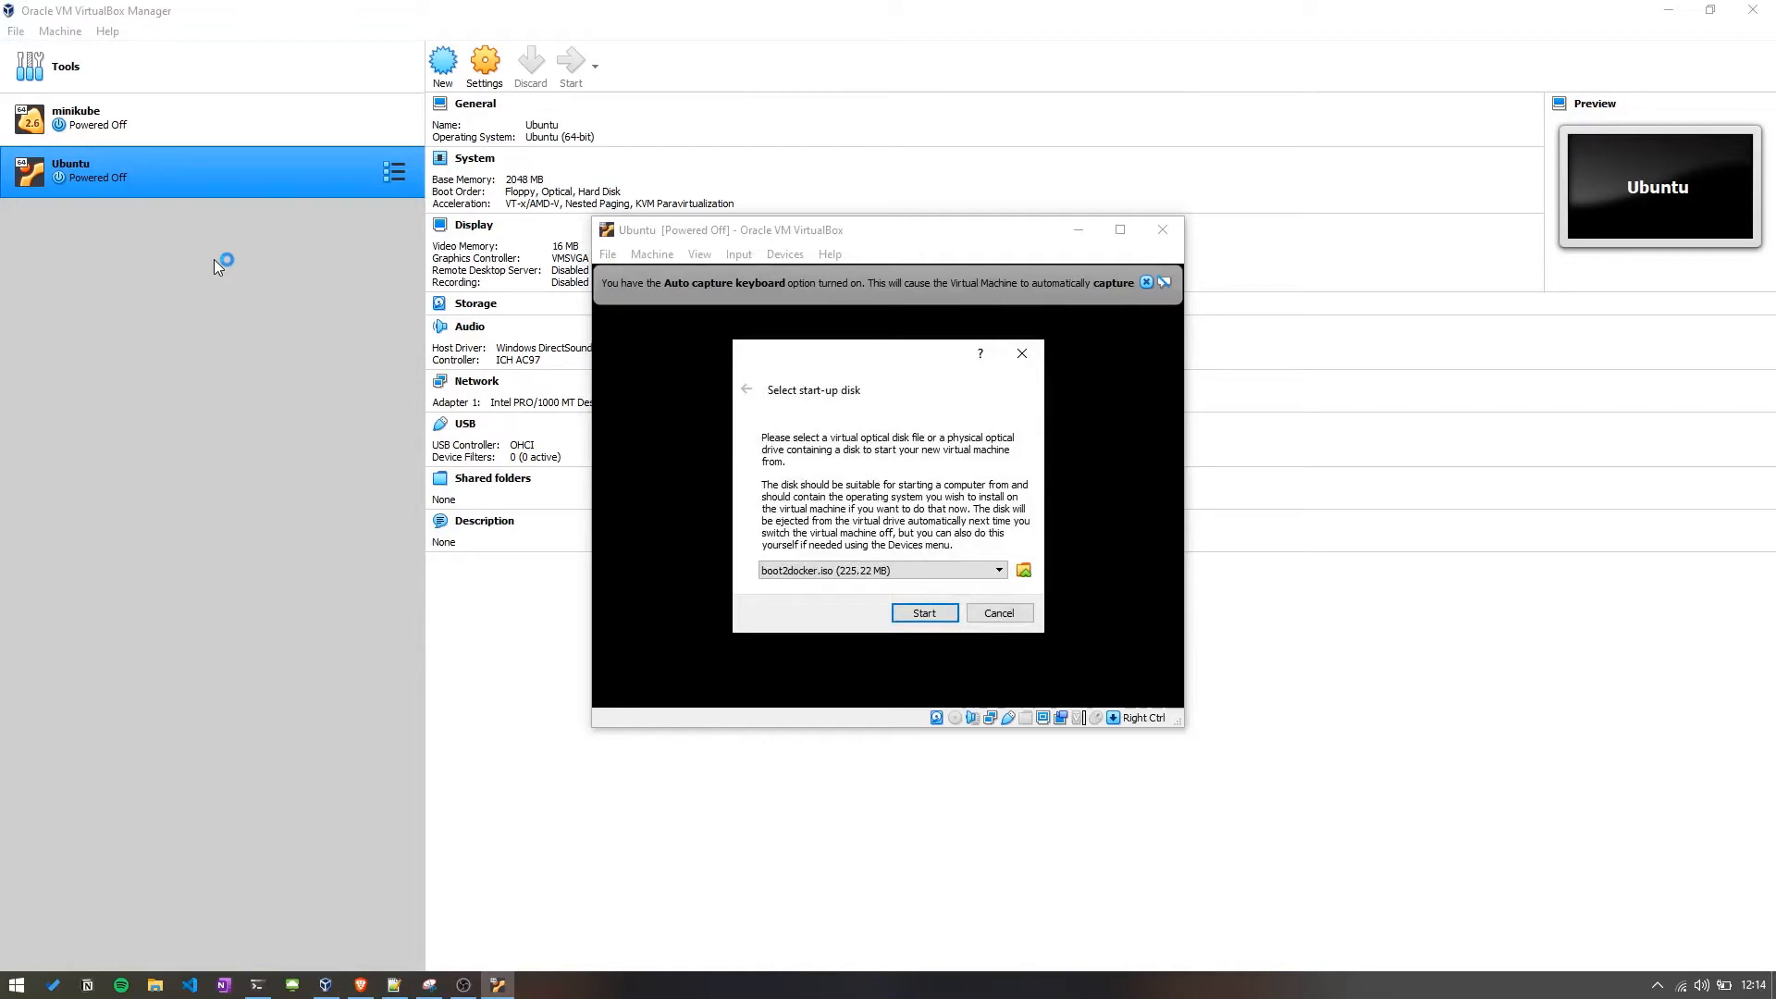
{"action": "left_click", "coordinate": [1025, 570]}
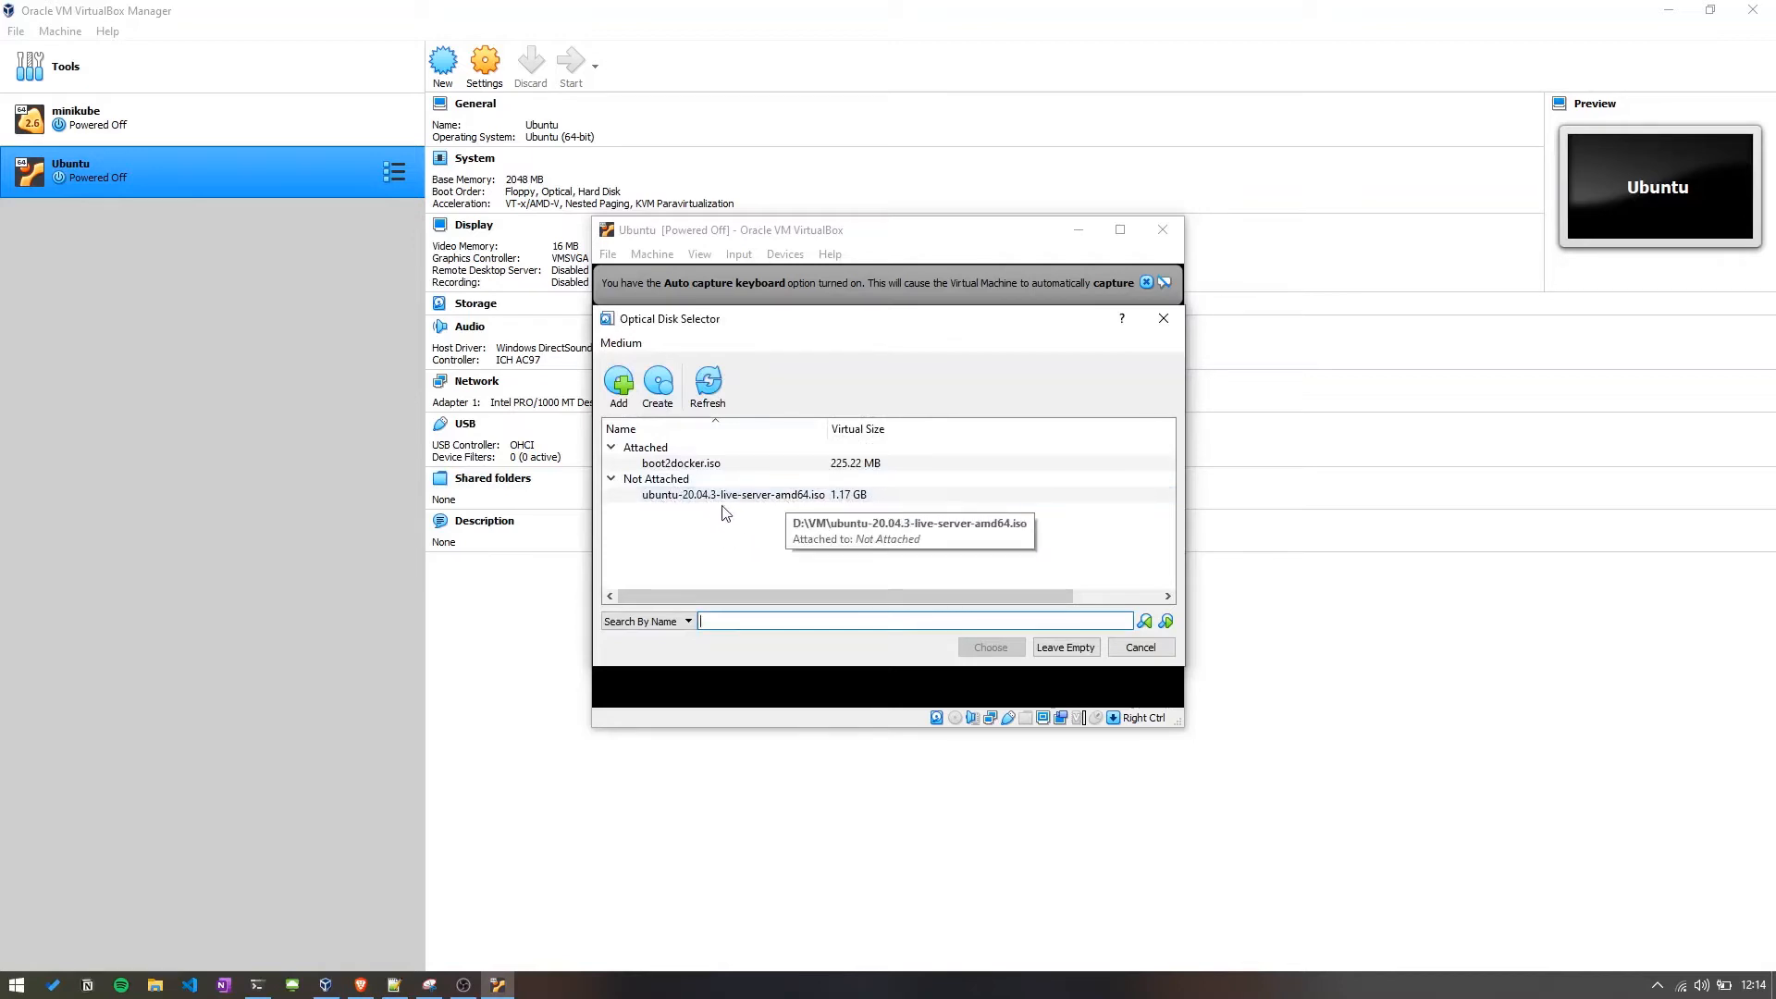
{"action": "left_click", "coordinate": [618, 384]}
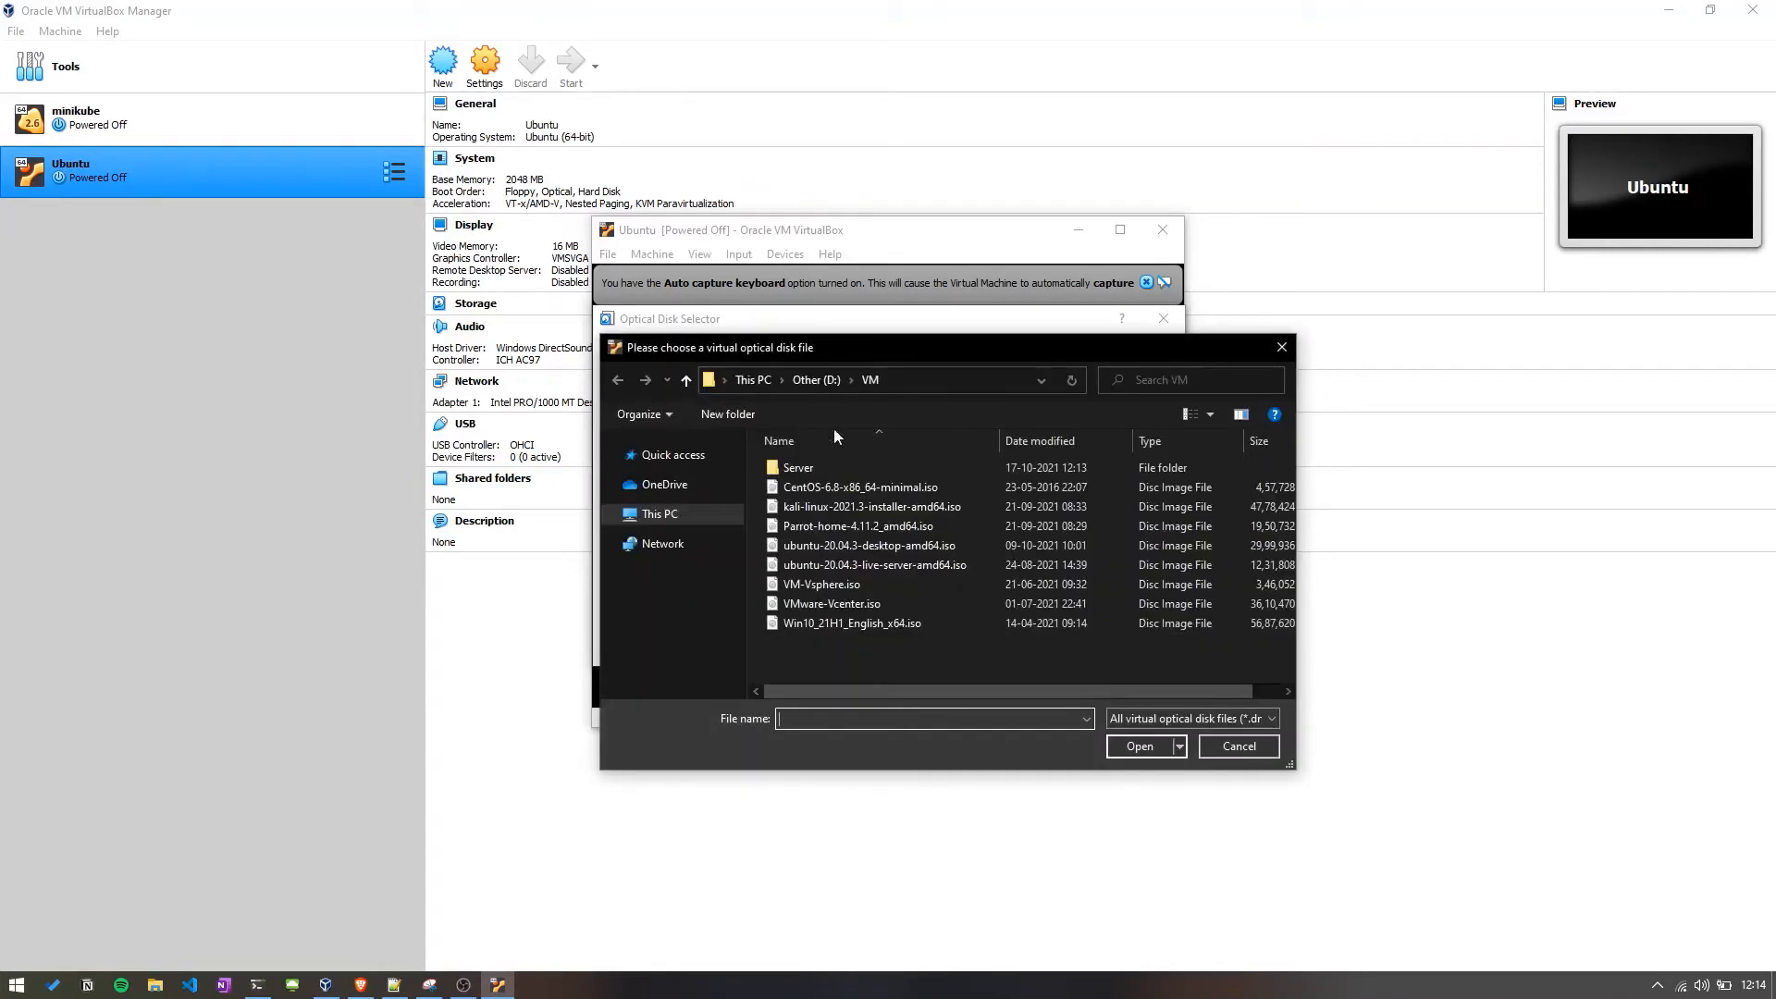
{"action": "left_click", "coordinate": [849, 647]}
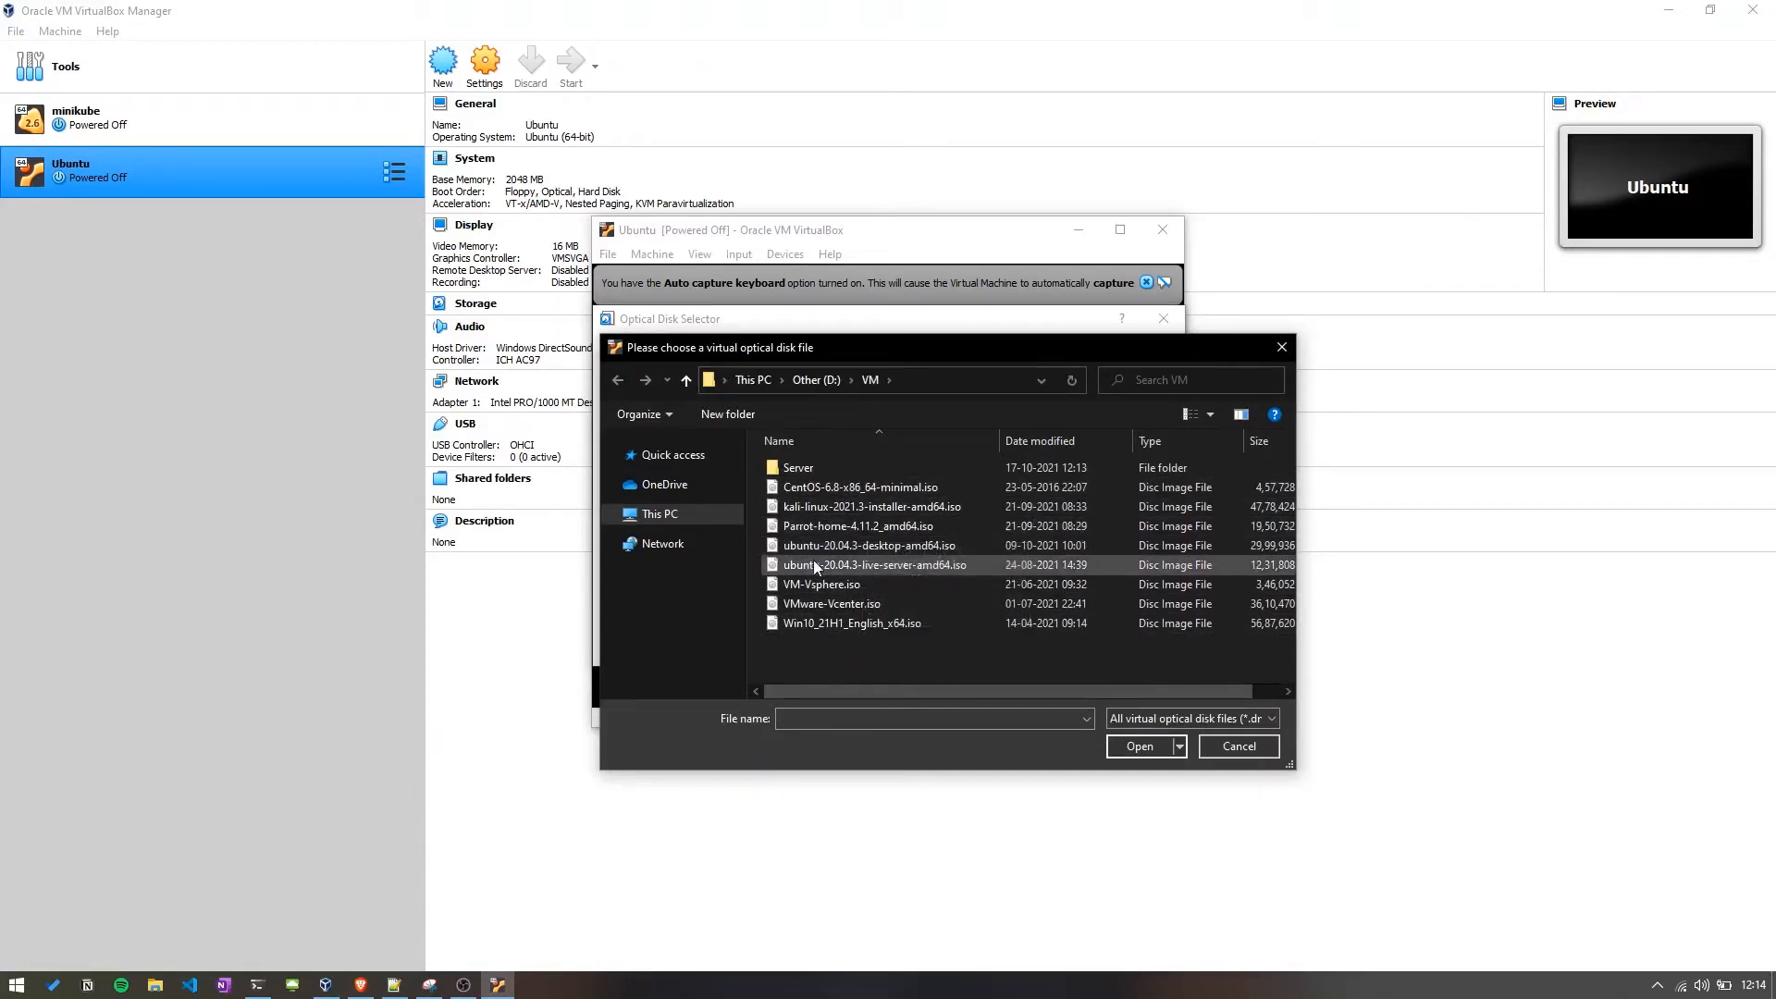
{"action": "left_click", "coordinate": [875, 566]}
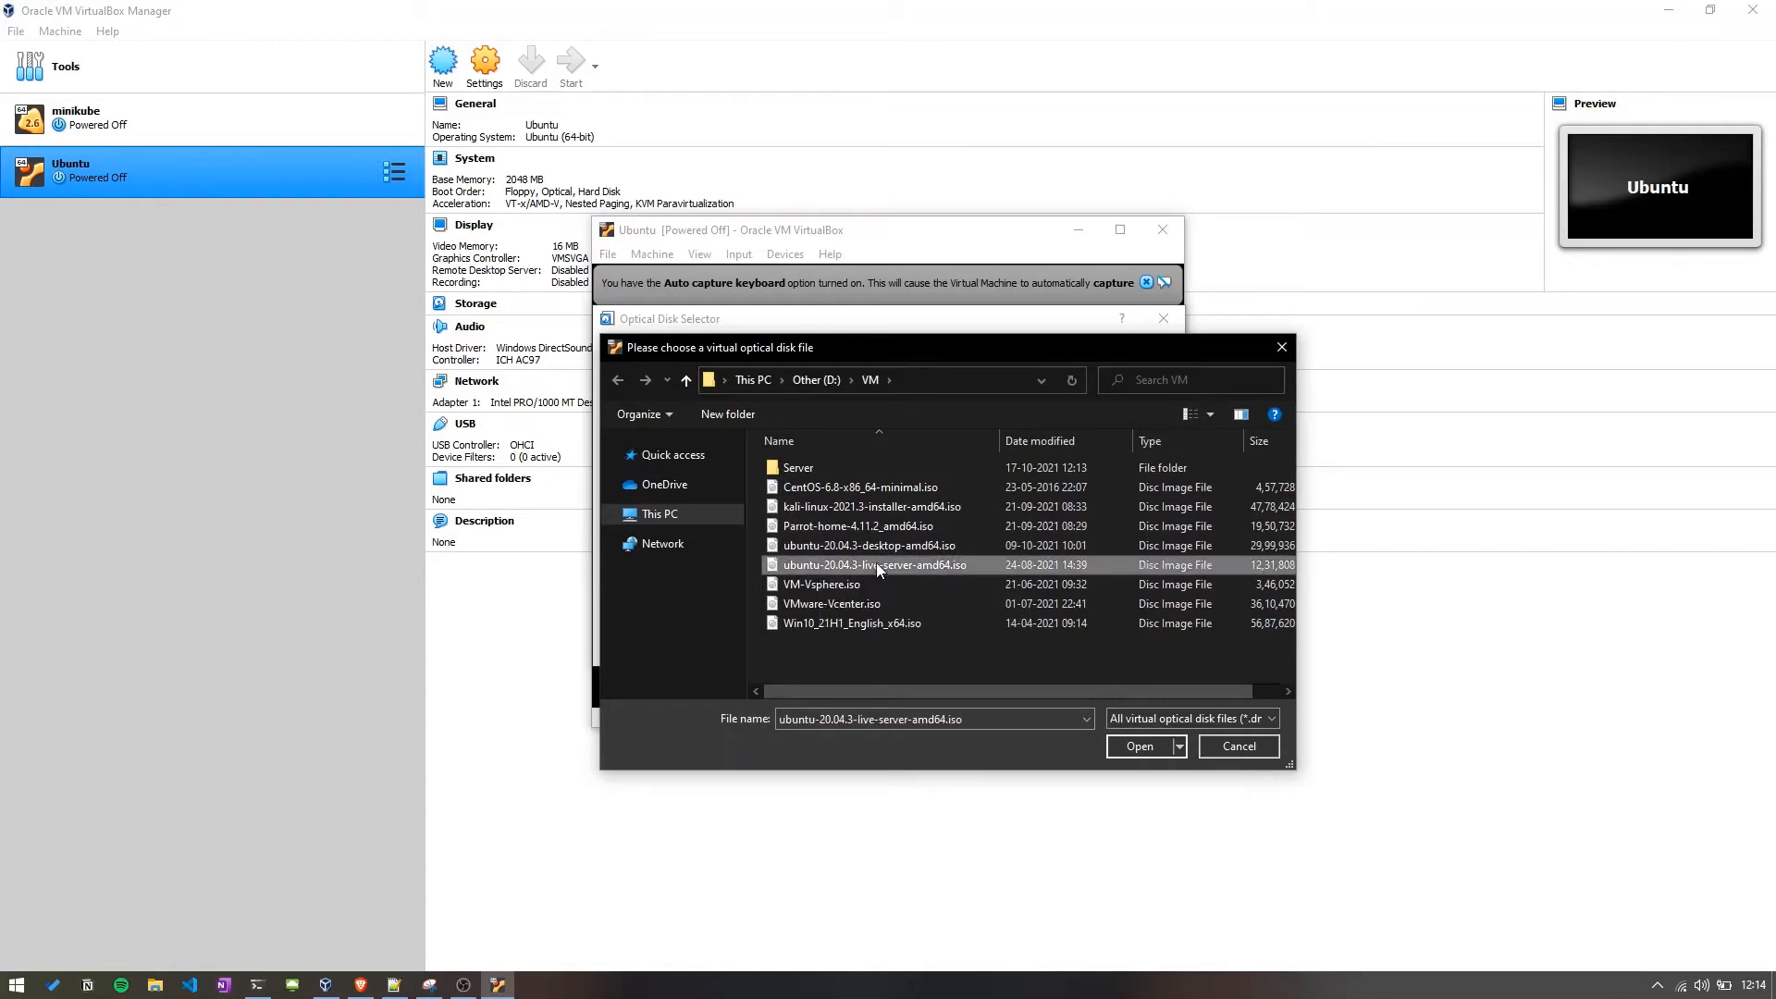
{"action": "left_click", "coordinate": [1141, 744]}
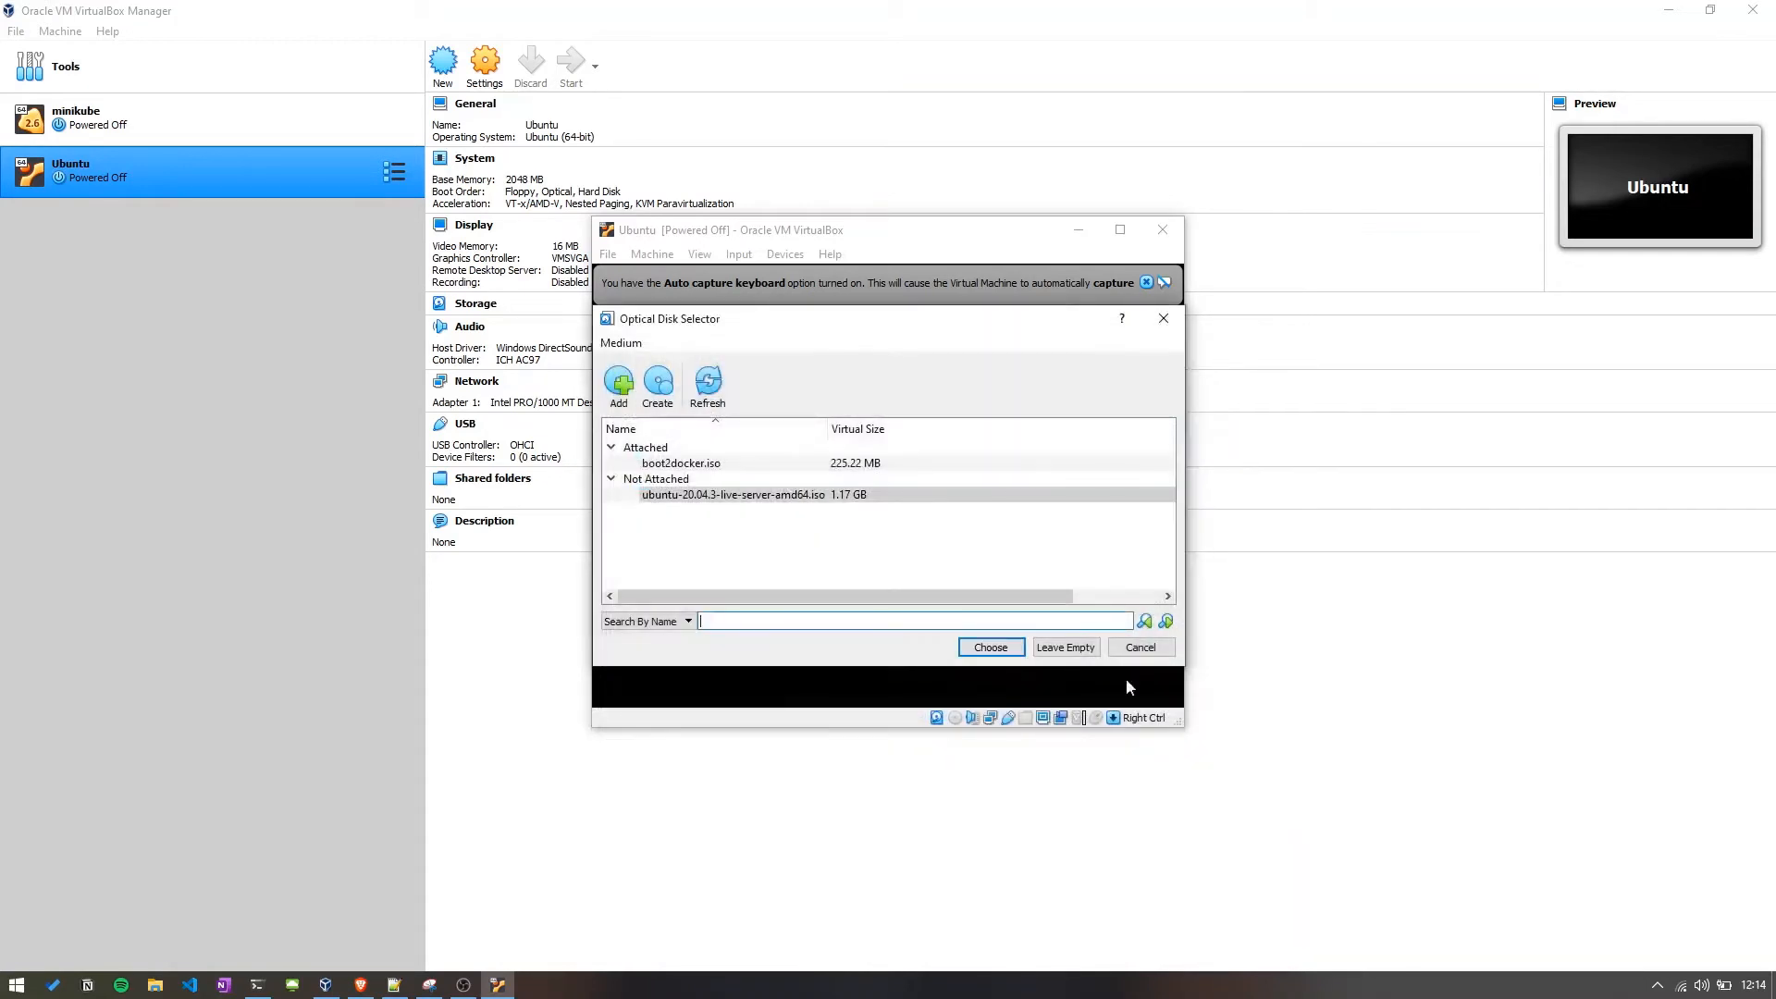
Choose the Ubuntu server ISO as start-up disk, boot the VM, and maximize its window.
{"action": "left_click", "coordinate": [991, 646]}
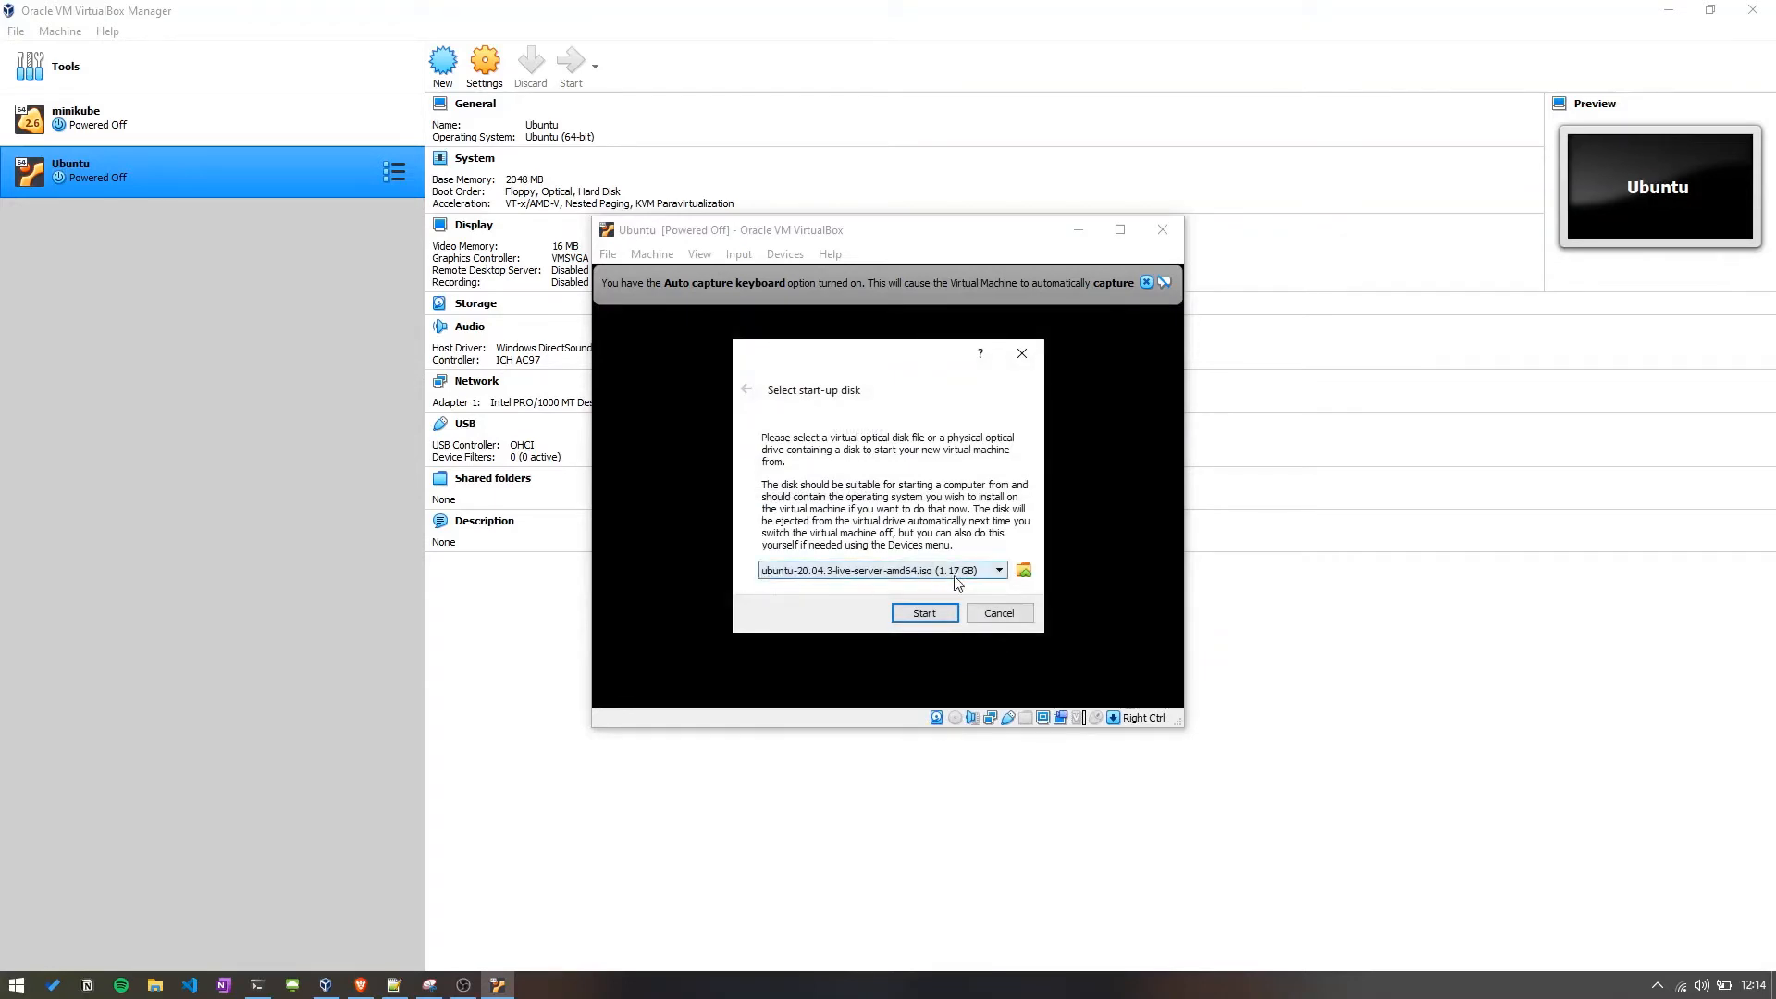
{"action": "left_click", "coordinate": [925, 614]}
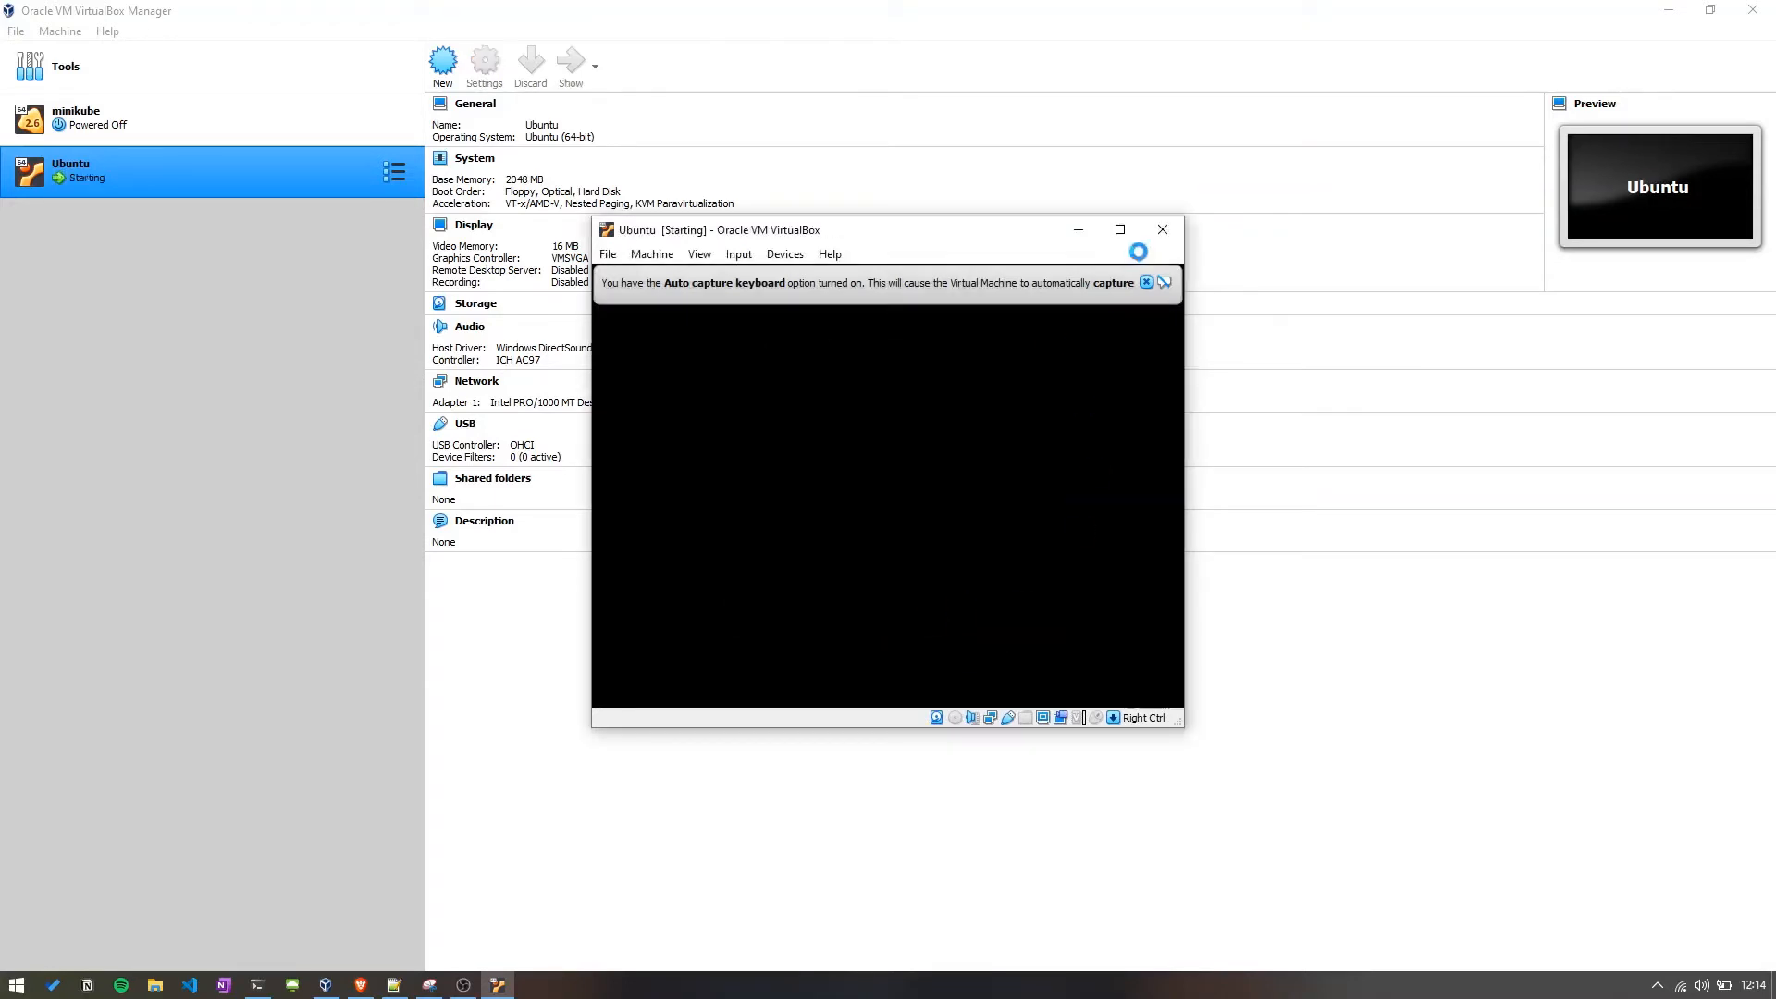
{"action": "left_click", "coordinate": [1149, 285]}
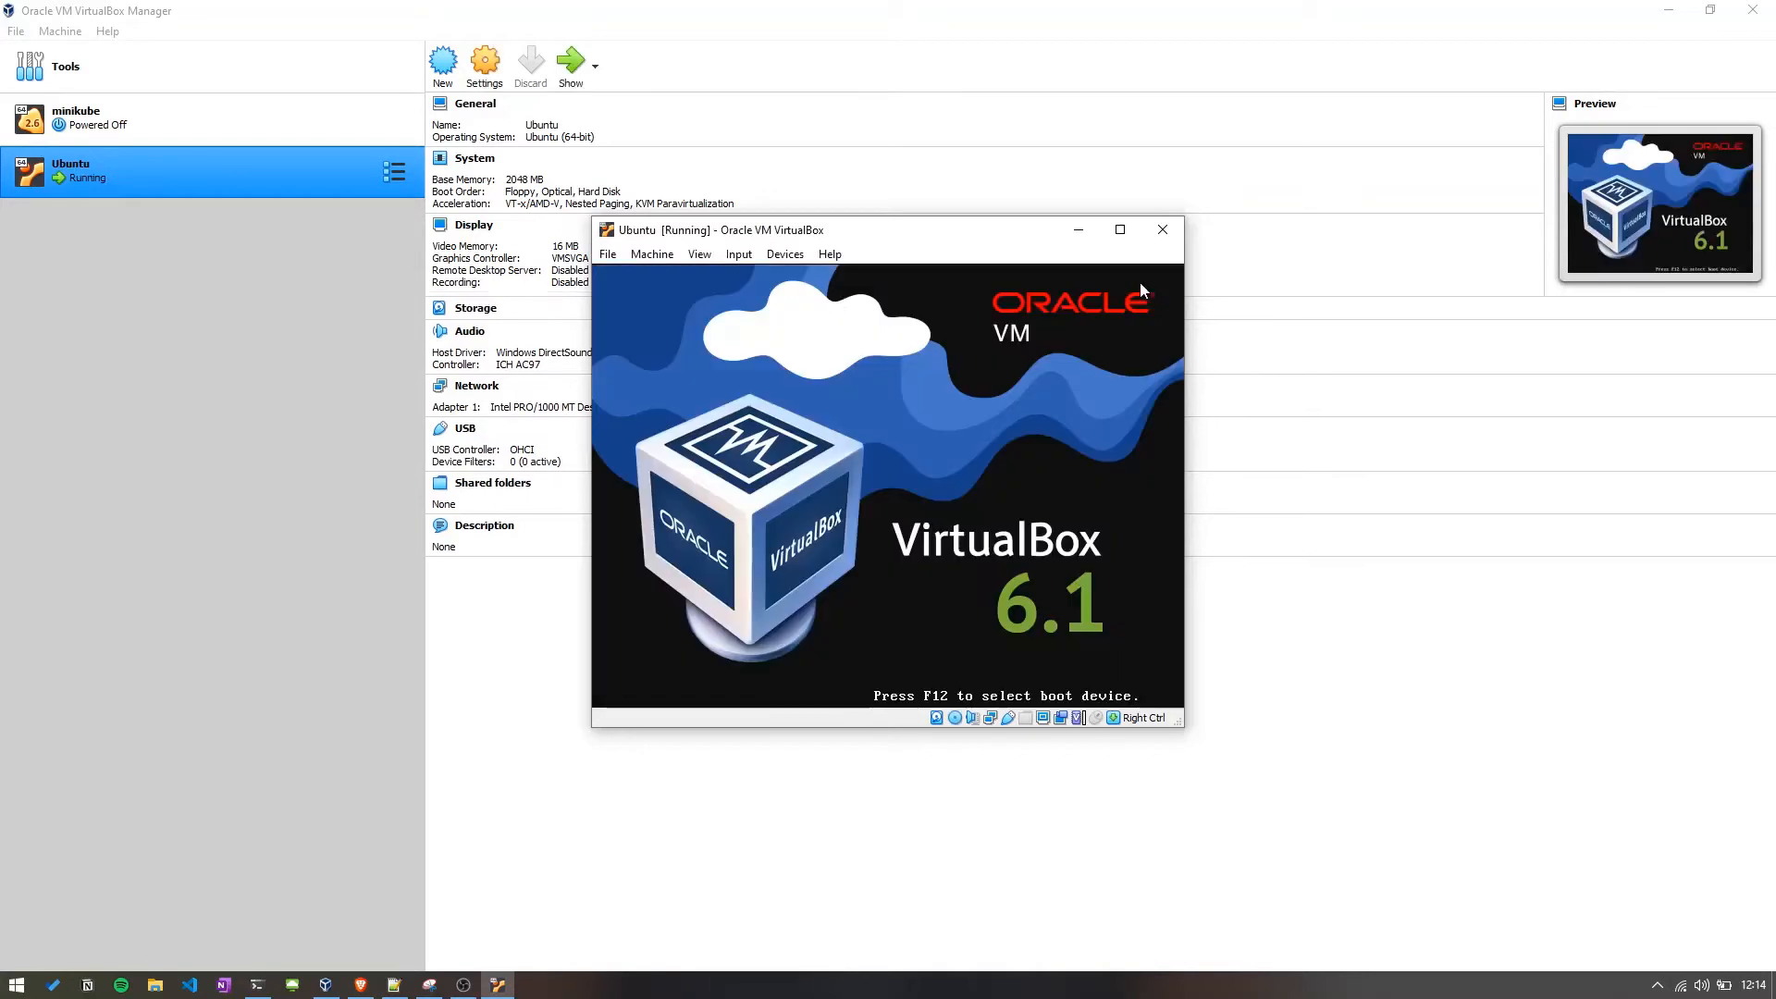
{"action": "left_click", "coordinate": [1122, 233]}
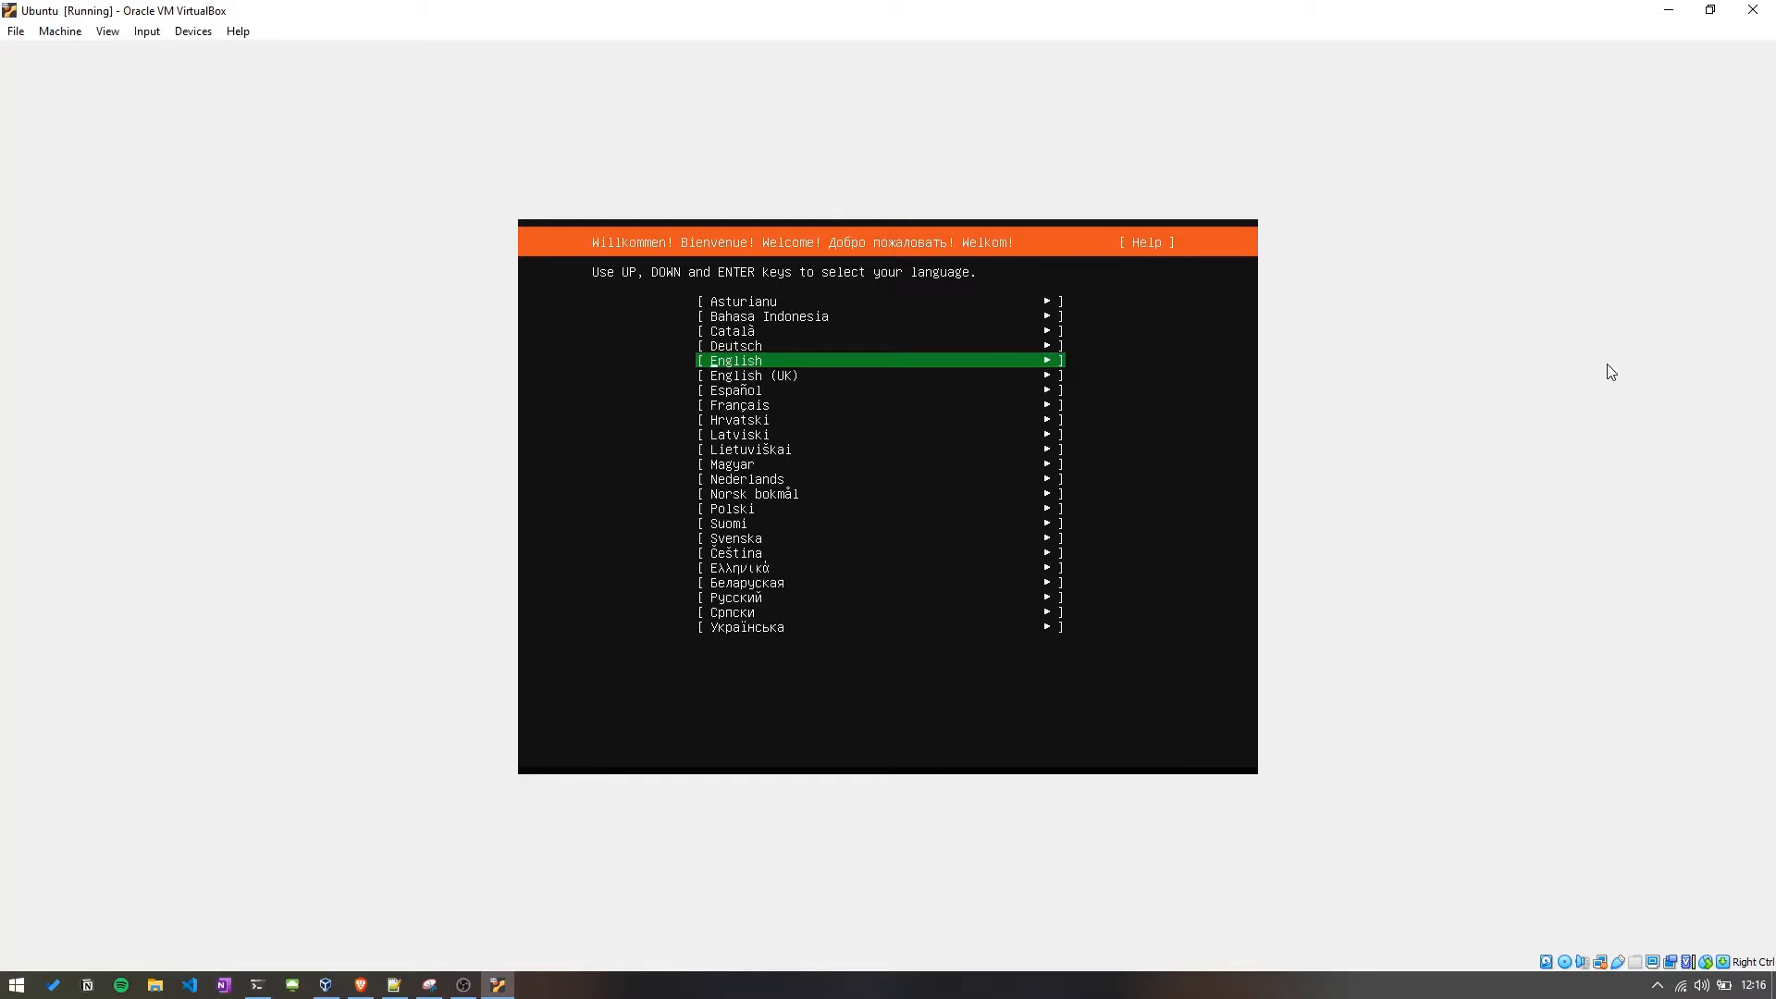
Select English as the installer language and accept the English (US) keyboard layout.
{"action": "key", "text": "Return"}
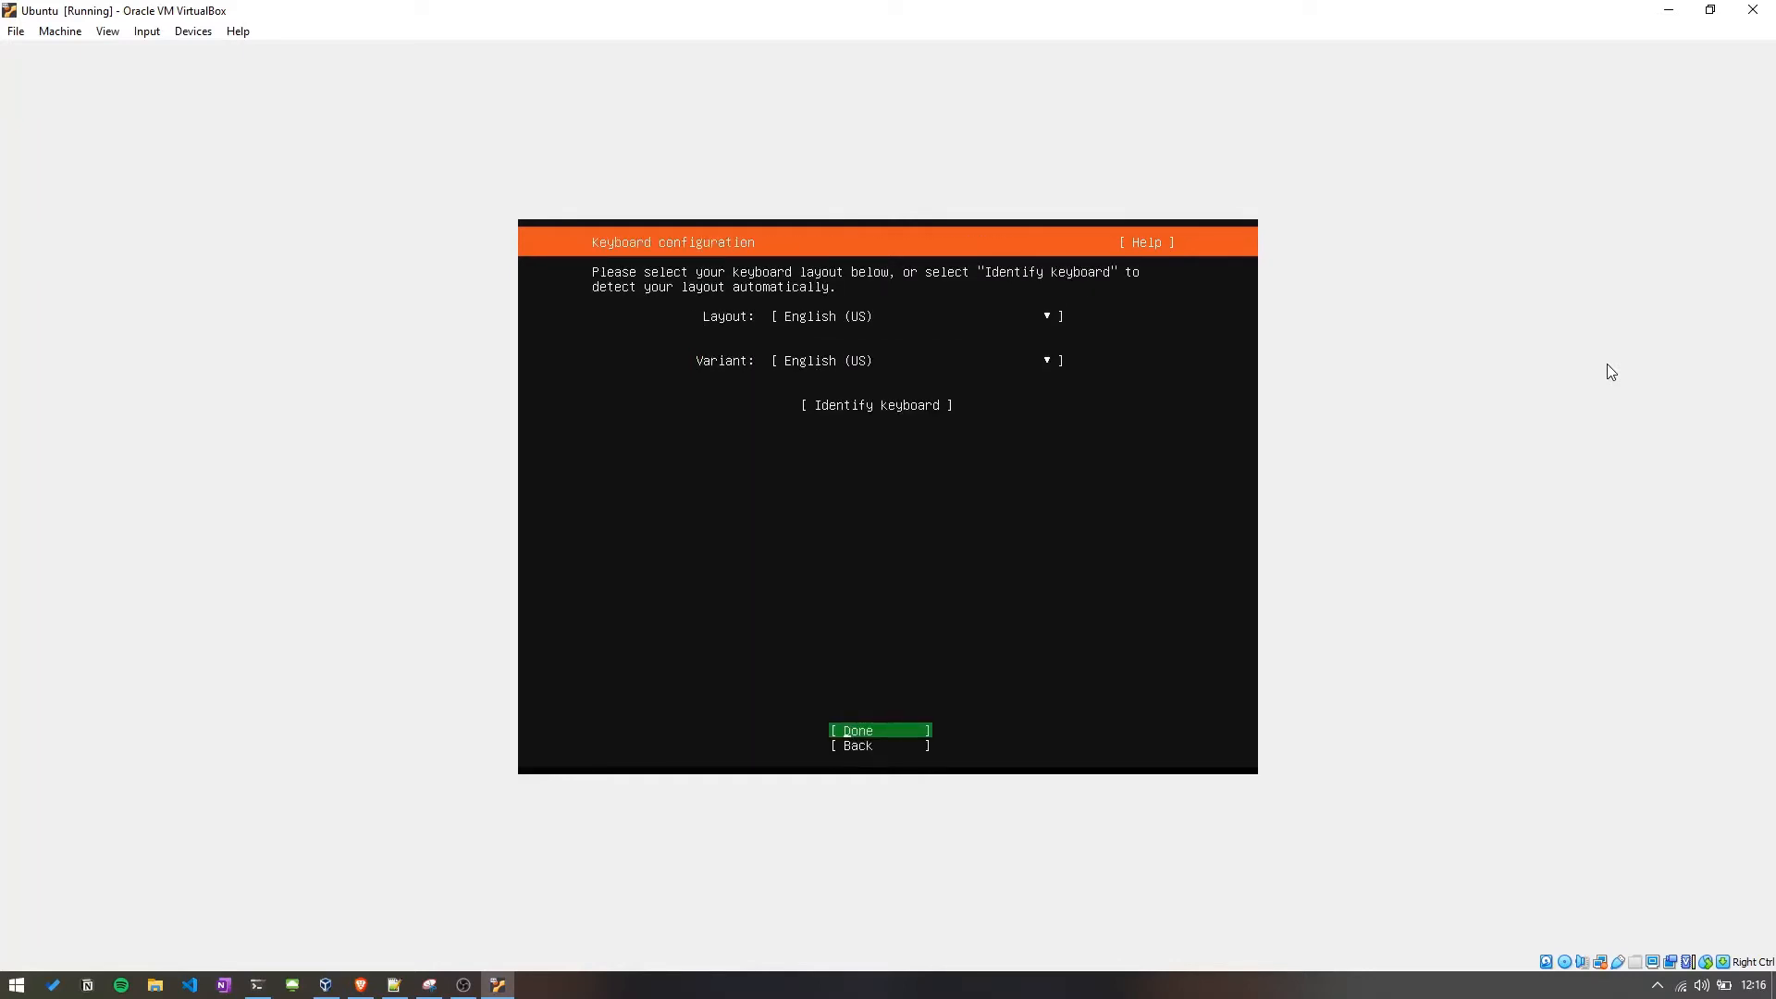
{"action": "key", "text": "Return"}
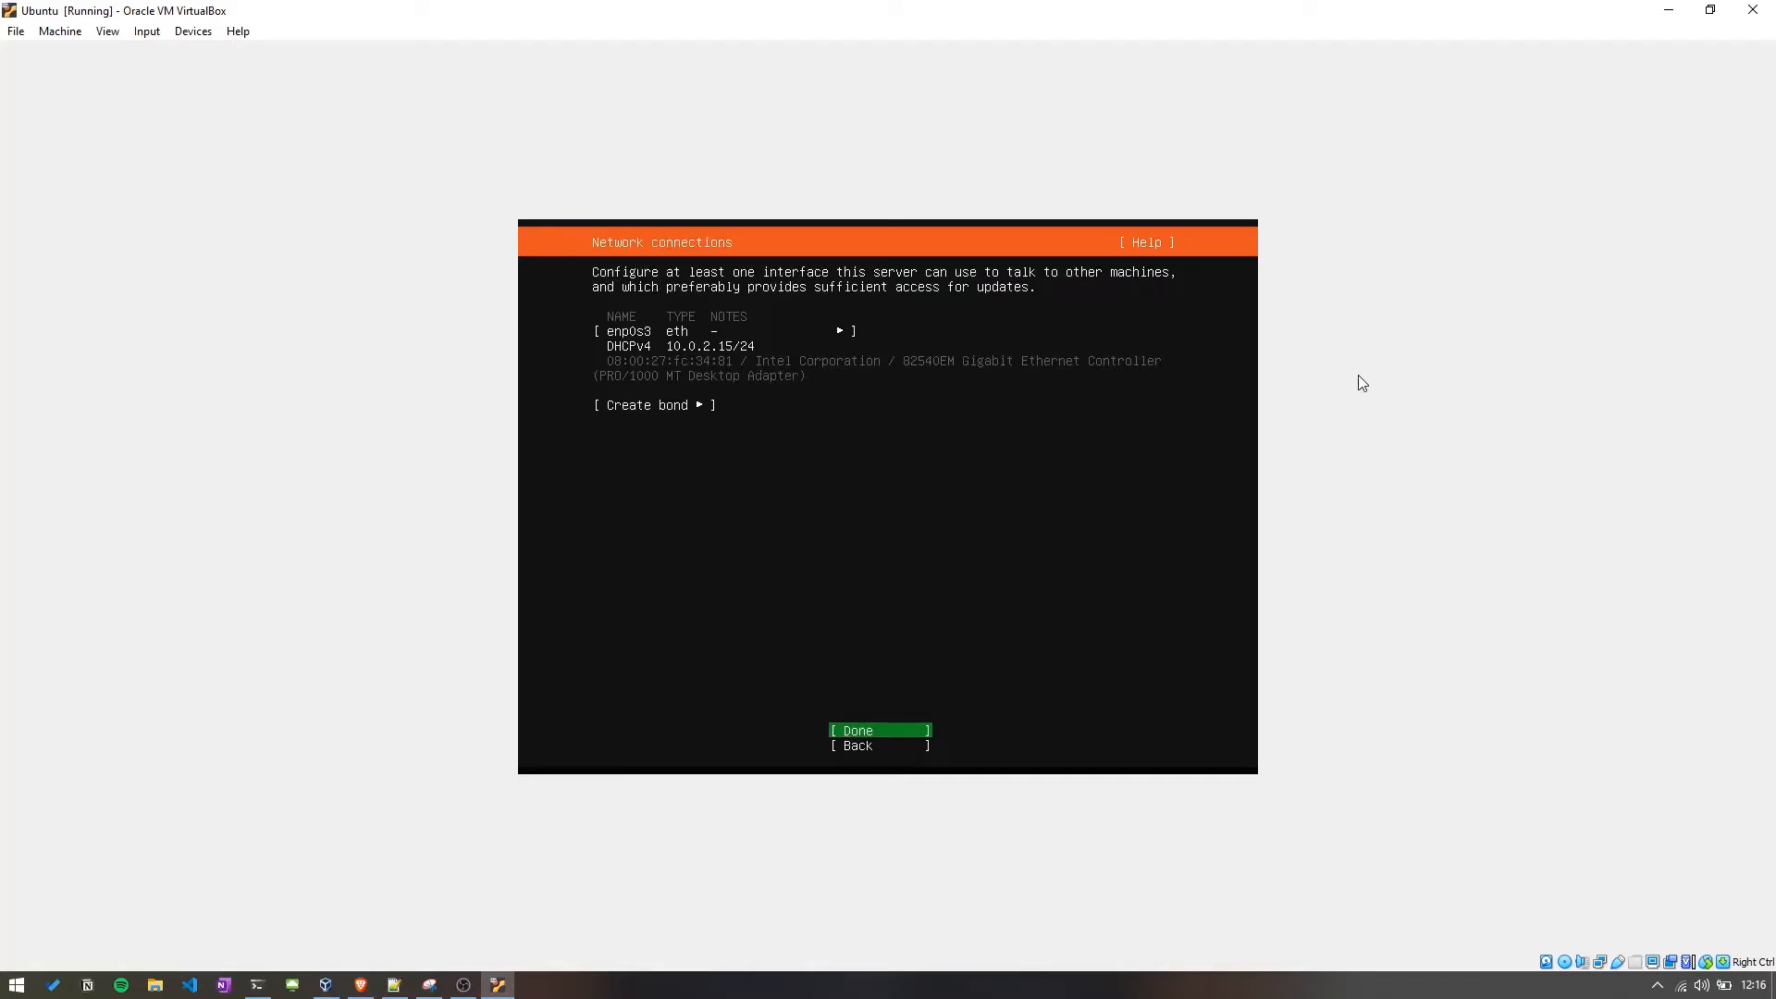
Accept the default network connection, a blank proxy address, and the default Ubuntu archive mirror.
{"action": "key", "text": "Return"}
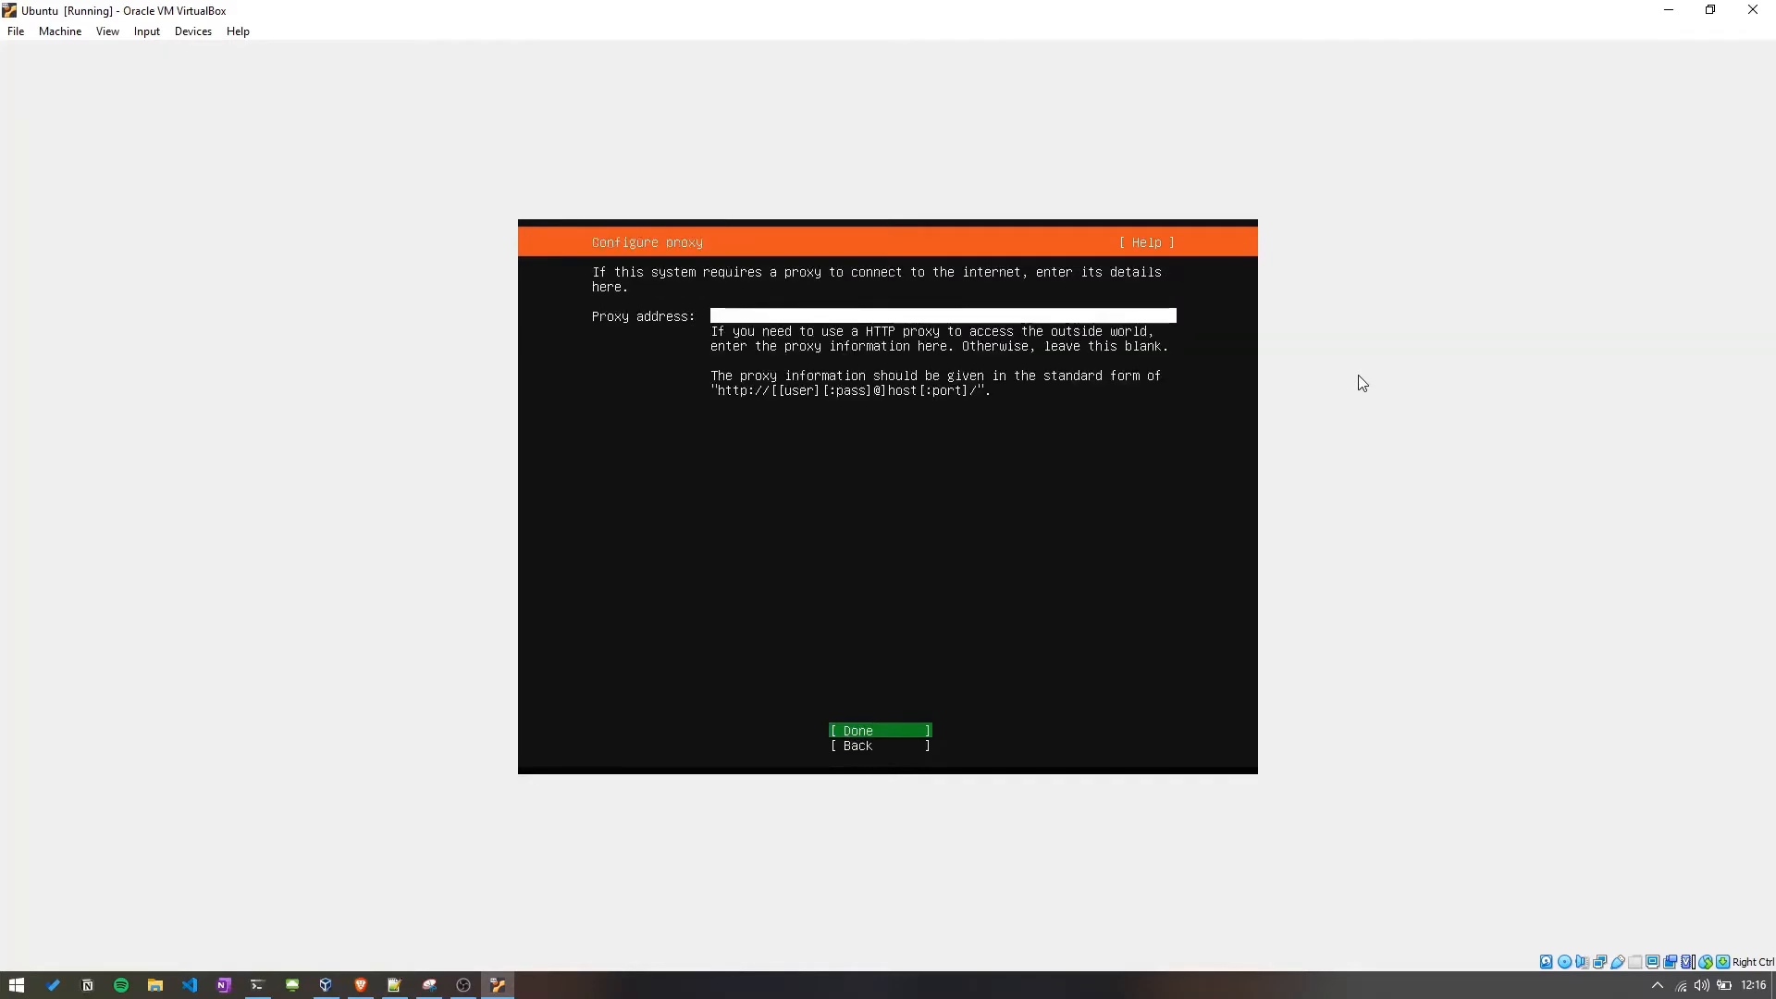
{"action": "key", "text": "Return"}
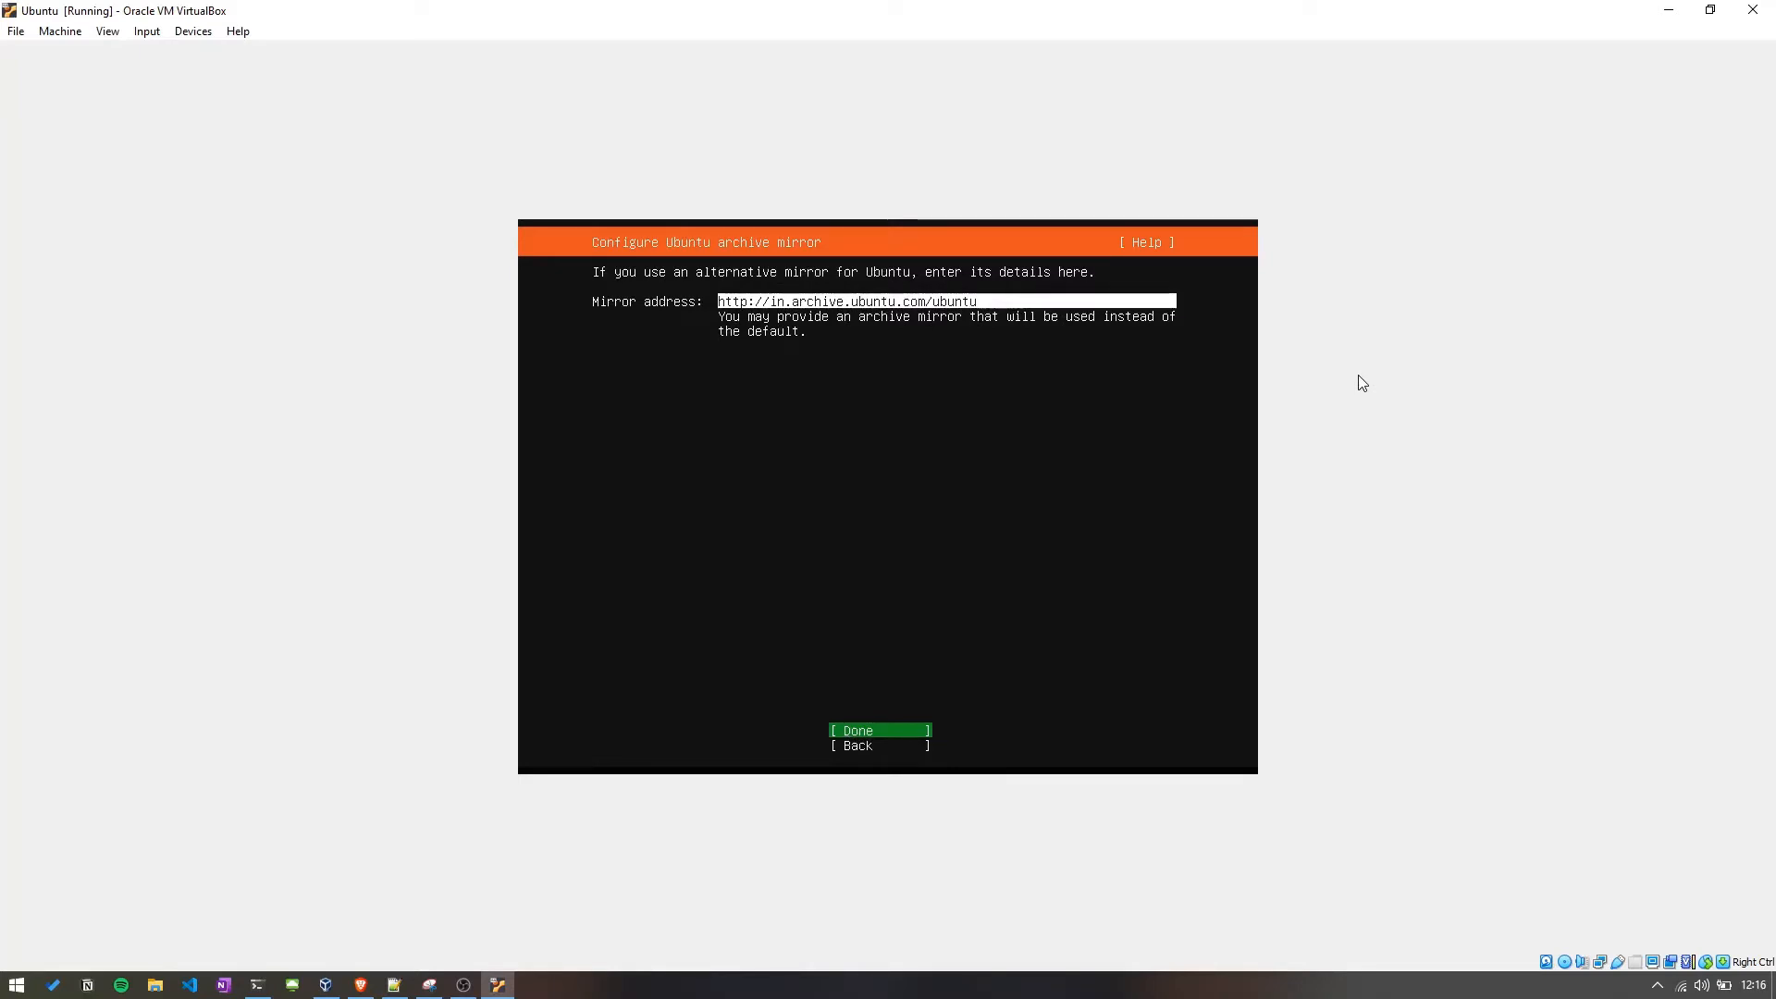
{"action": "key", "text": "Return"}
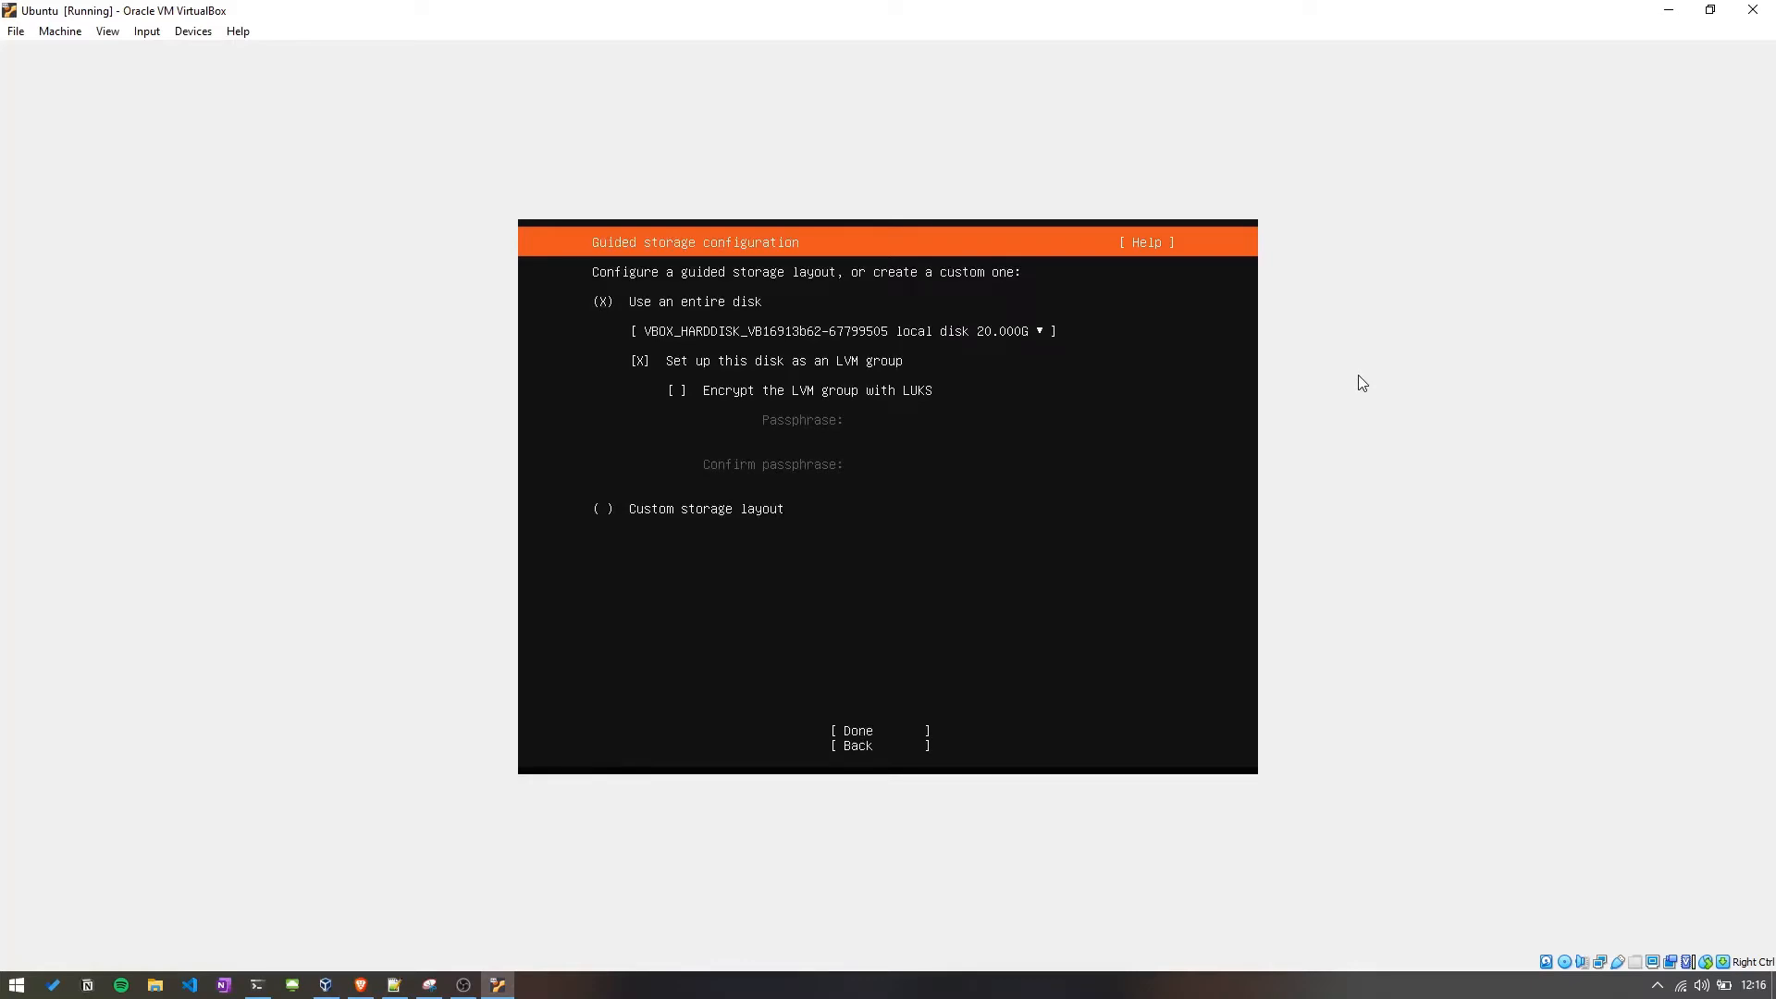
Keep using the entire 20 GB disk but turn off the LVM group option, and accept the guided storage setup.
{"action": "key", "text": "Down"}
{"action": "key", "text": "Down"}
{"action": "key", "text": "space"}
{"action": "key", "text": "Down"}
{"action": "key", "text": "Down"}
{"action": "key", "text": "Down"}
{"action": "key", "text": "Up"}
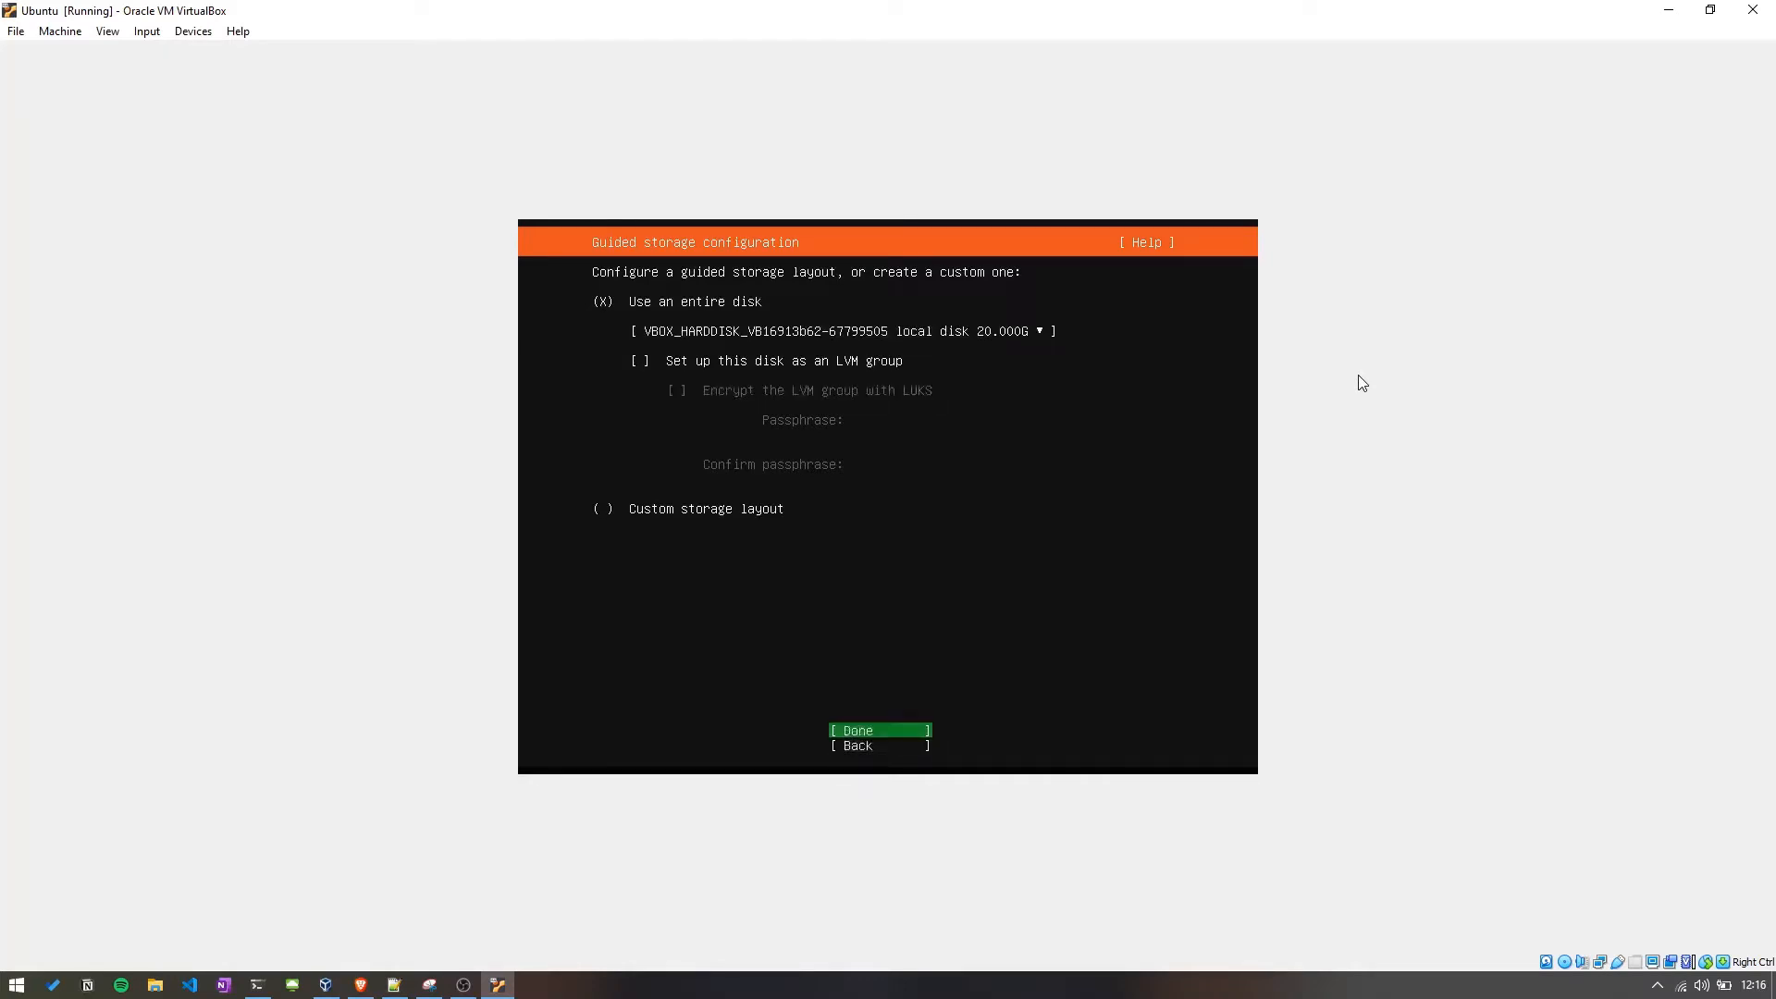
{"action": "key", "text": "Return"}
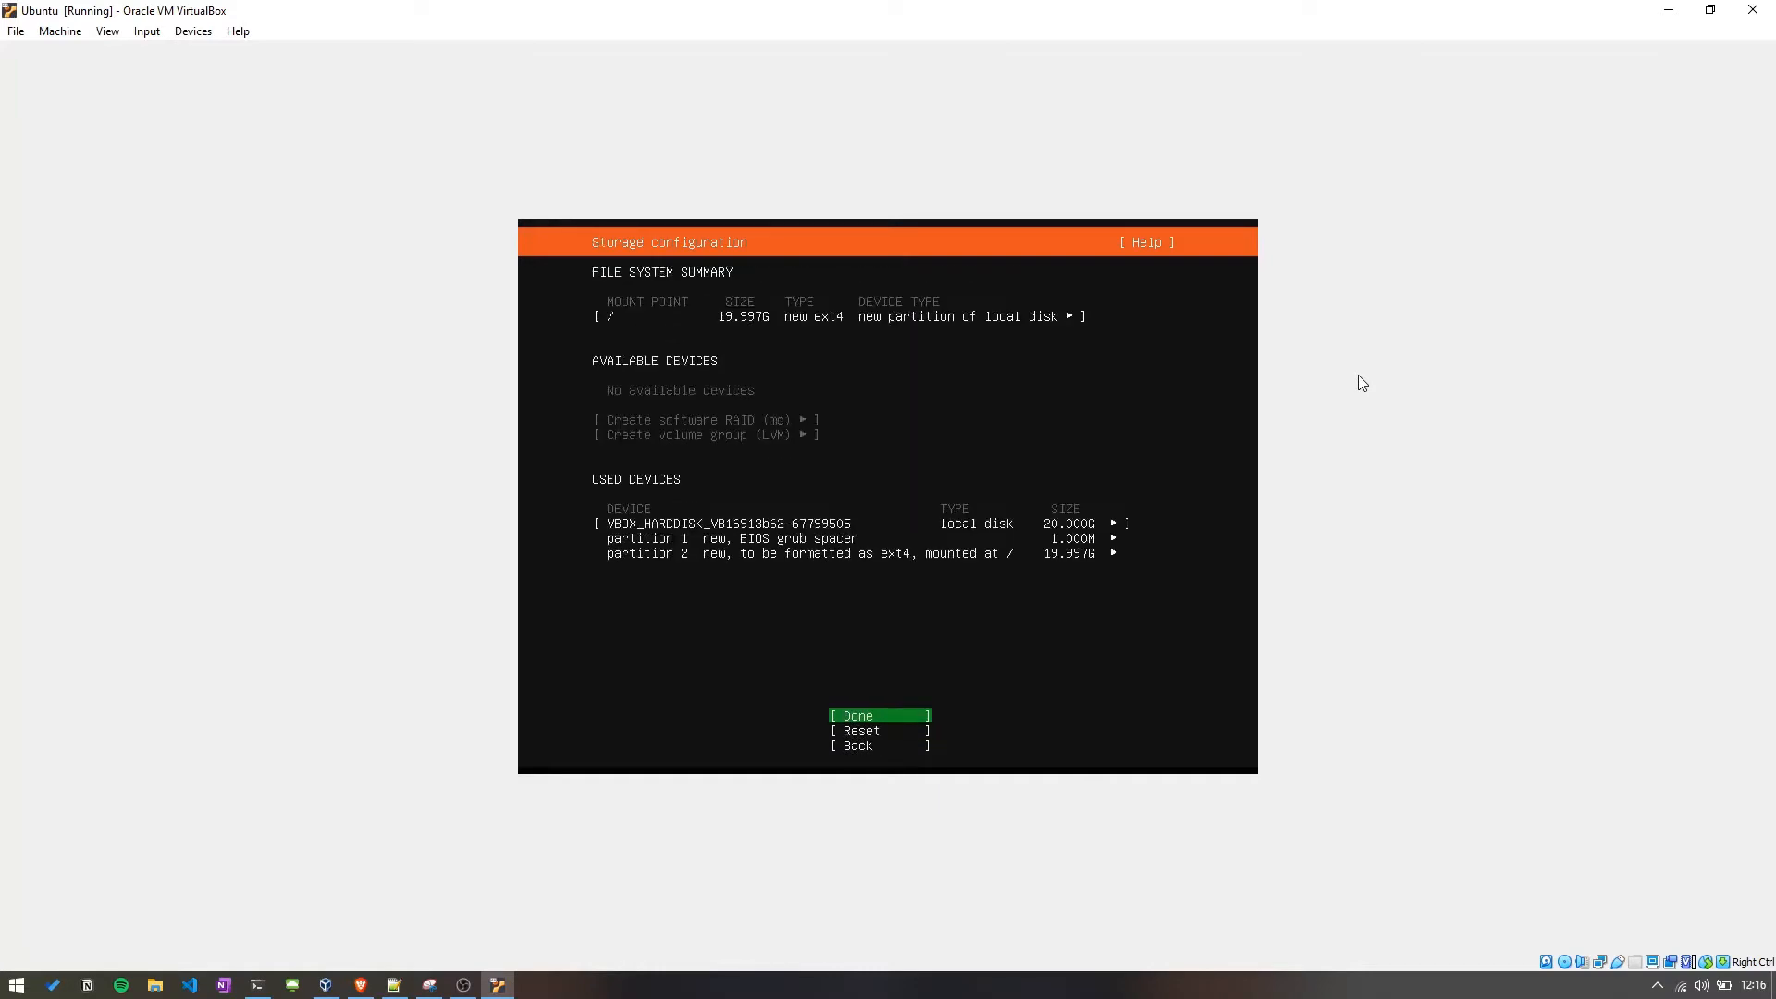
Accept the storage layout summary and confirm the destructive action to continue the installation.
{"action": "key", "text": "Return"}
{"action": "key", "text": "Down"}
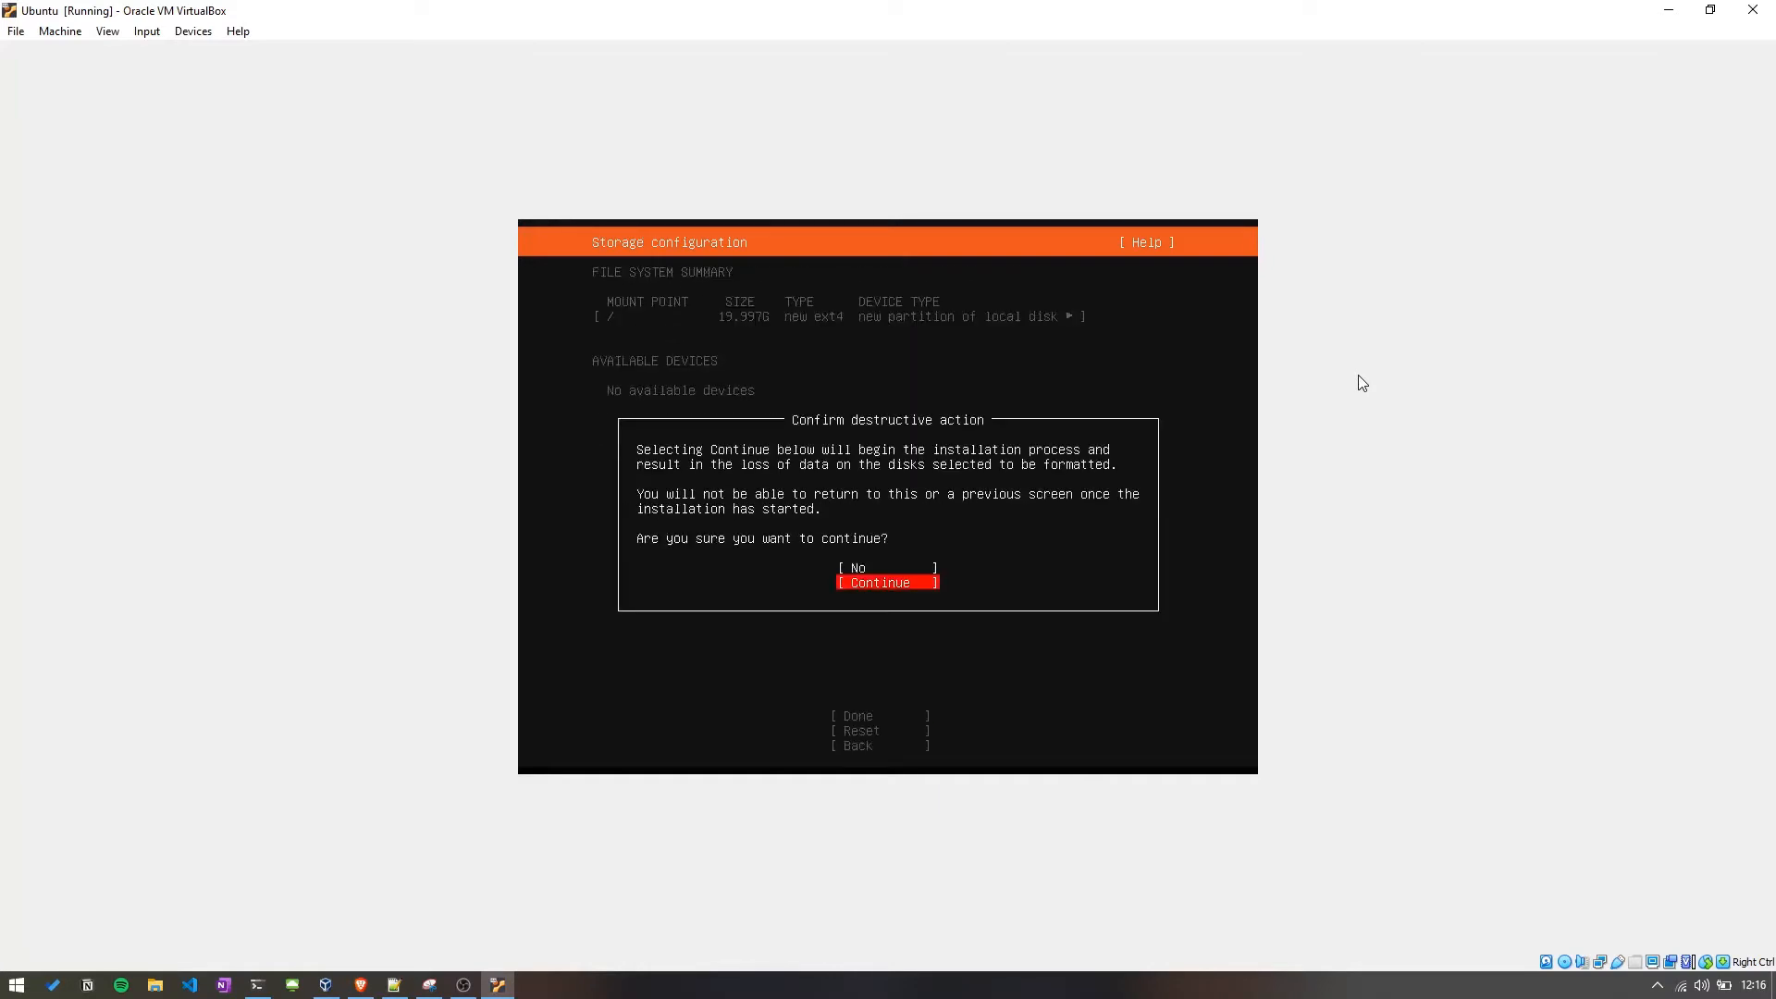
{"action": "key", "text": "Return"}
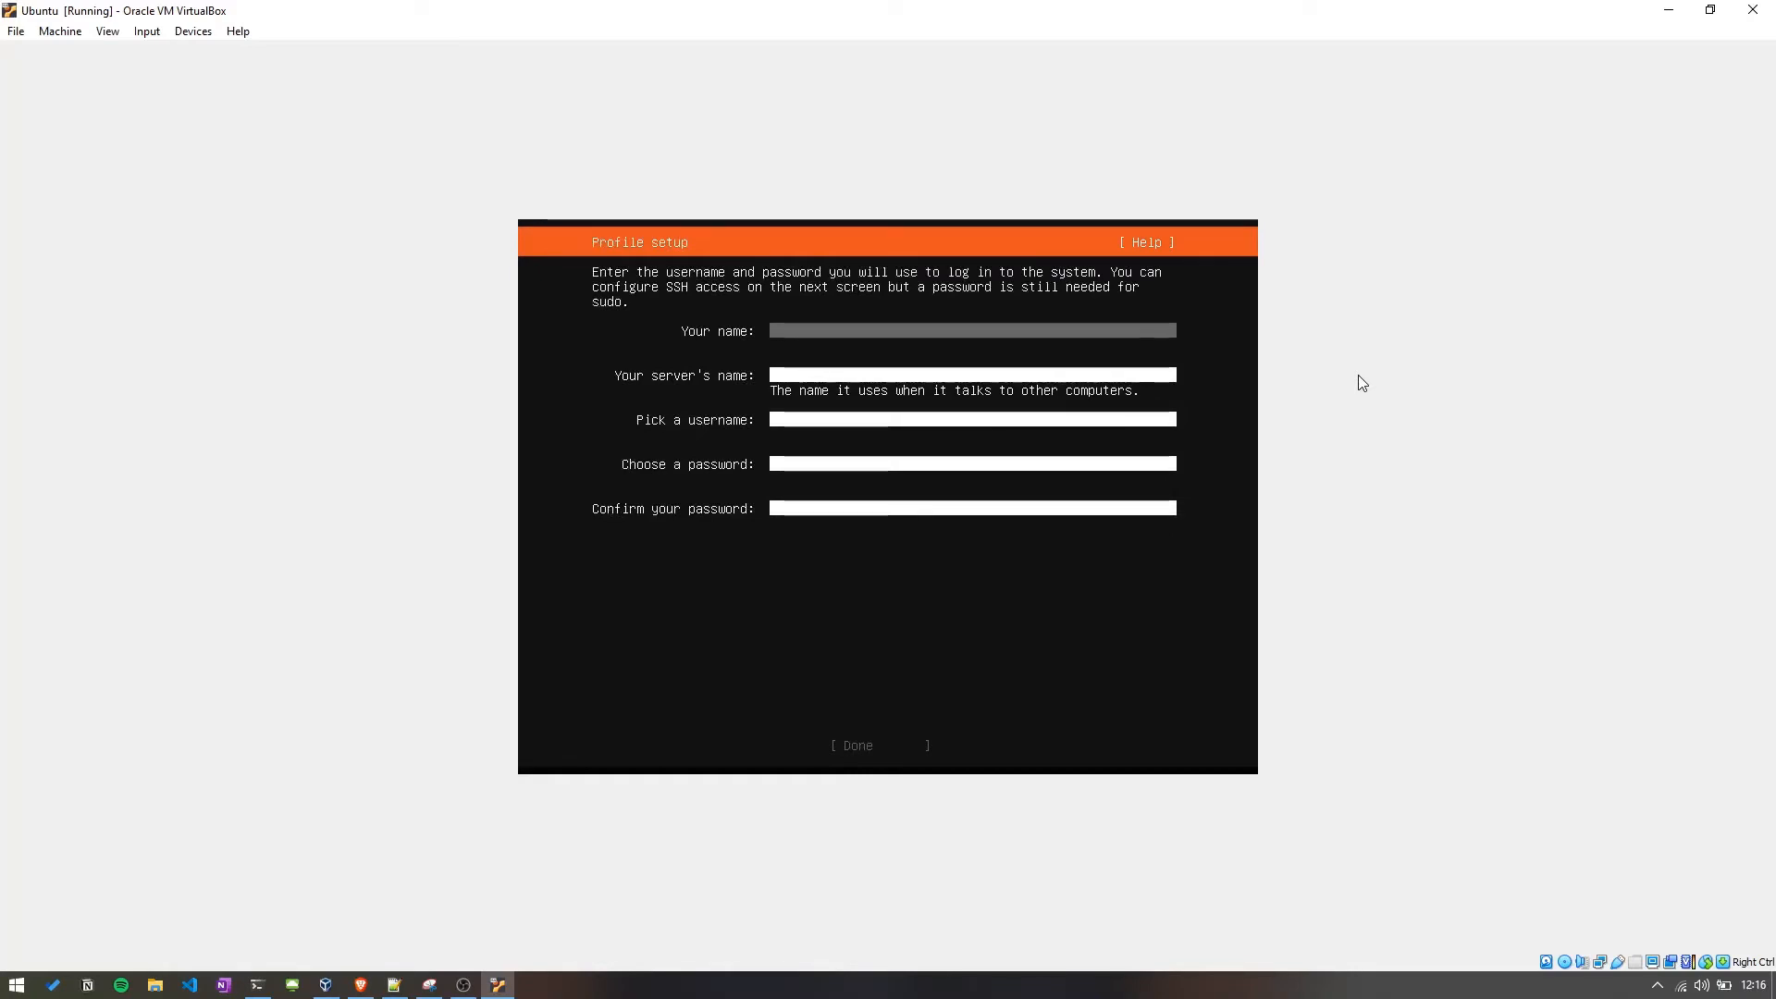
Enter testMachine as your name and testmachine as the server's name in profile setup.
{"action": "type", "text": "bxttest"}
{"action": "key", "text": "BackSpace"}
{"action": "key", "text": "BackSpace"}
{"action": "key", "text": "BackSpace"}
{"action": "key", "text": "BackSpace"}
{"action": "key", "text": "BackSpace"}
{"action": "key", "text": "BackSpace"}
{"action": "key", "text": "BackSpace"}
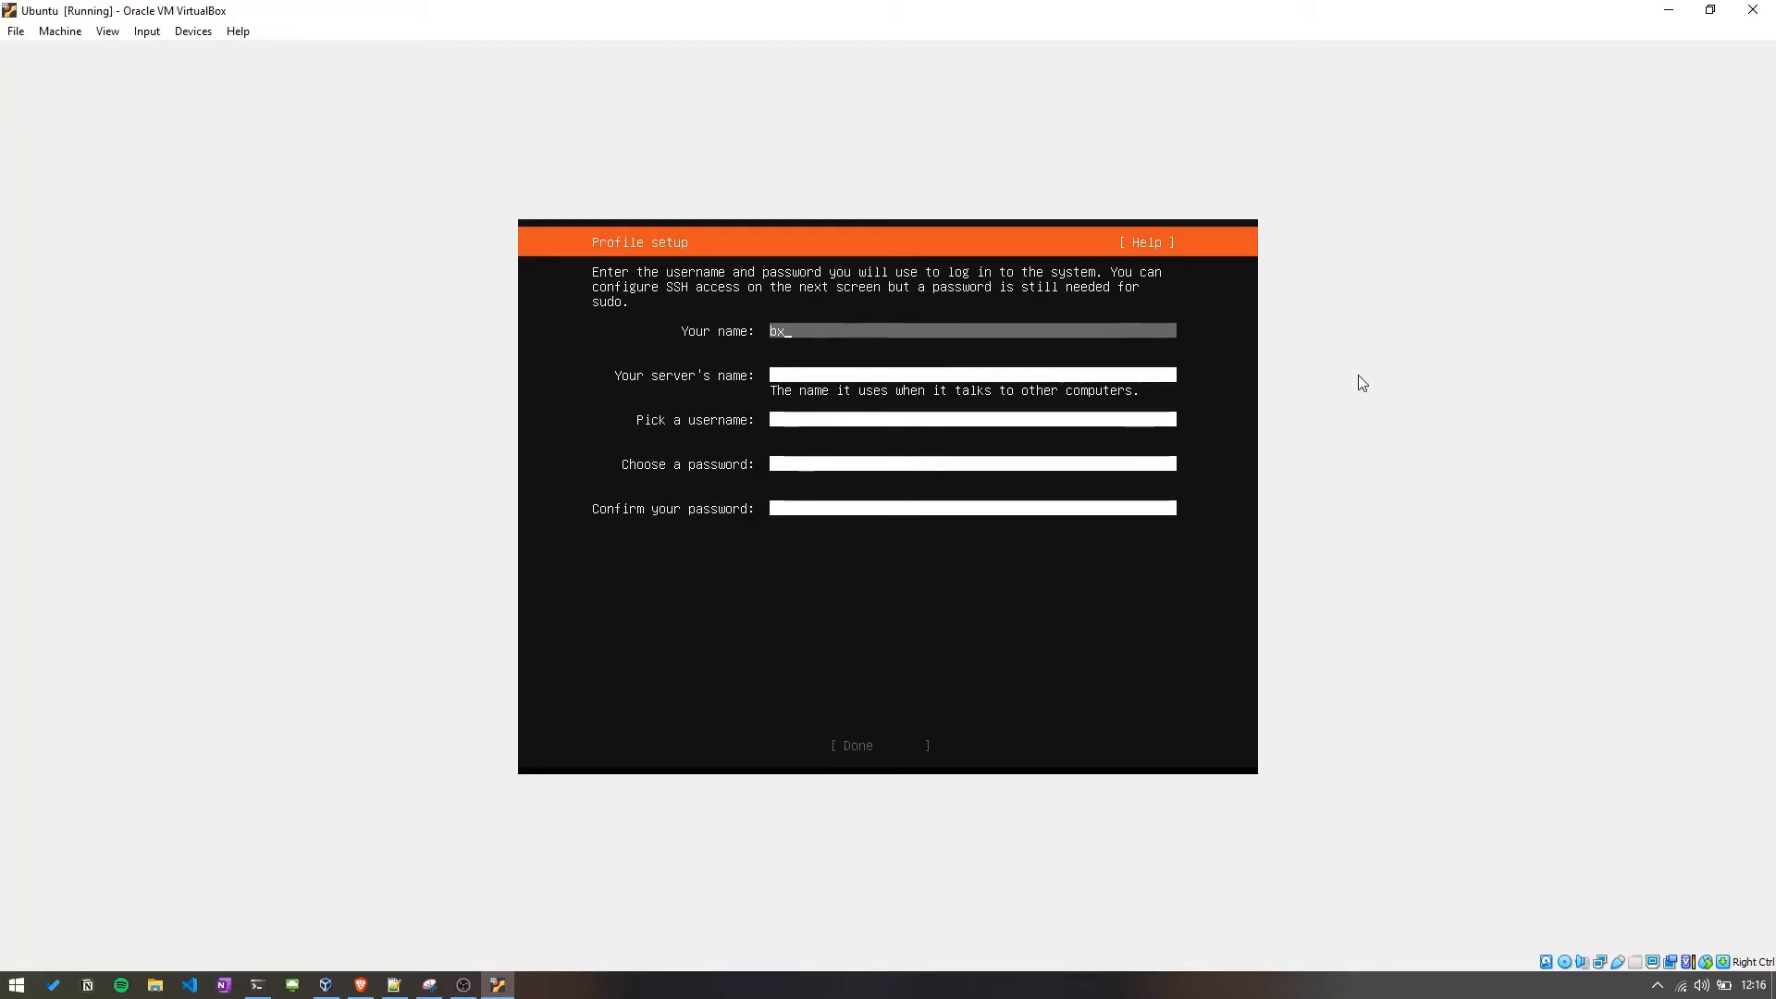
{"action": "type", "text": "testM"}
{"action": "type", "text": "achine"}
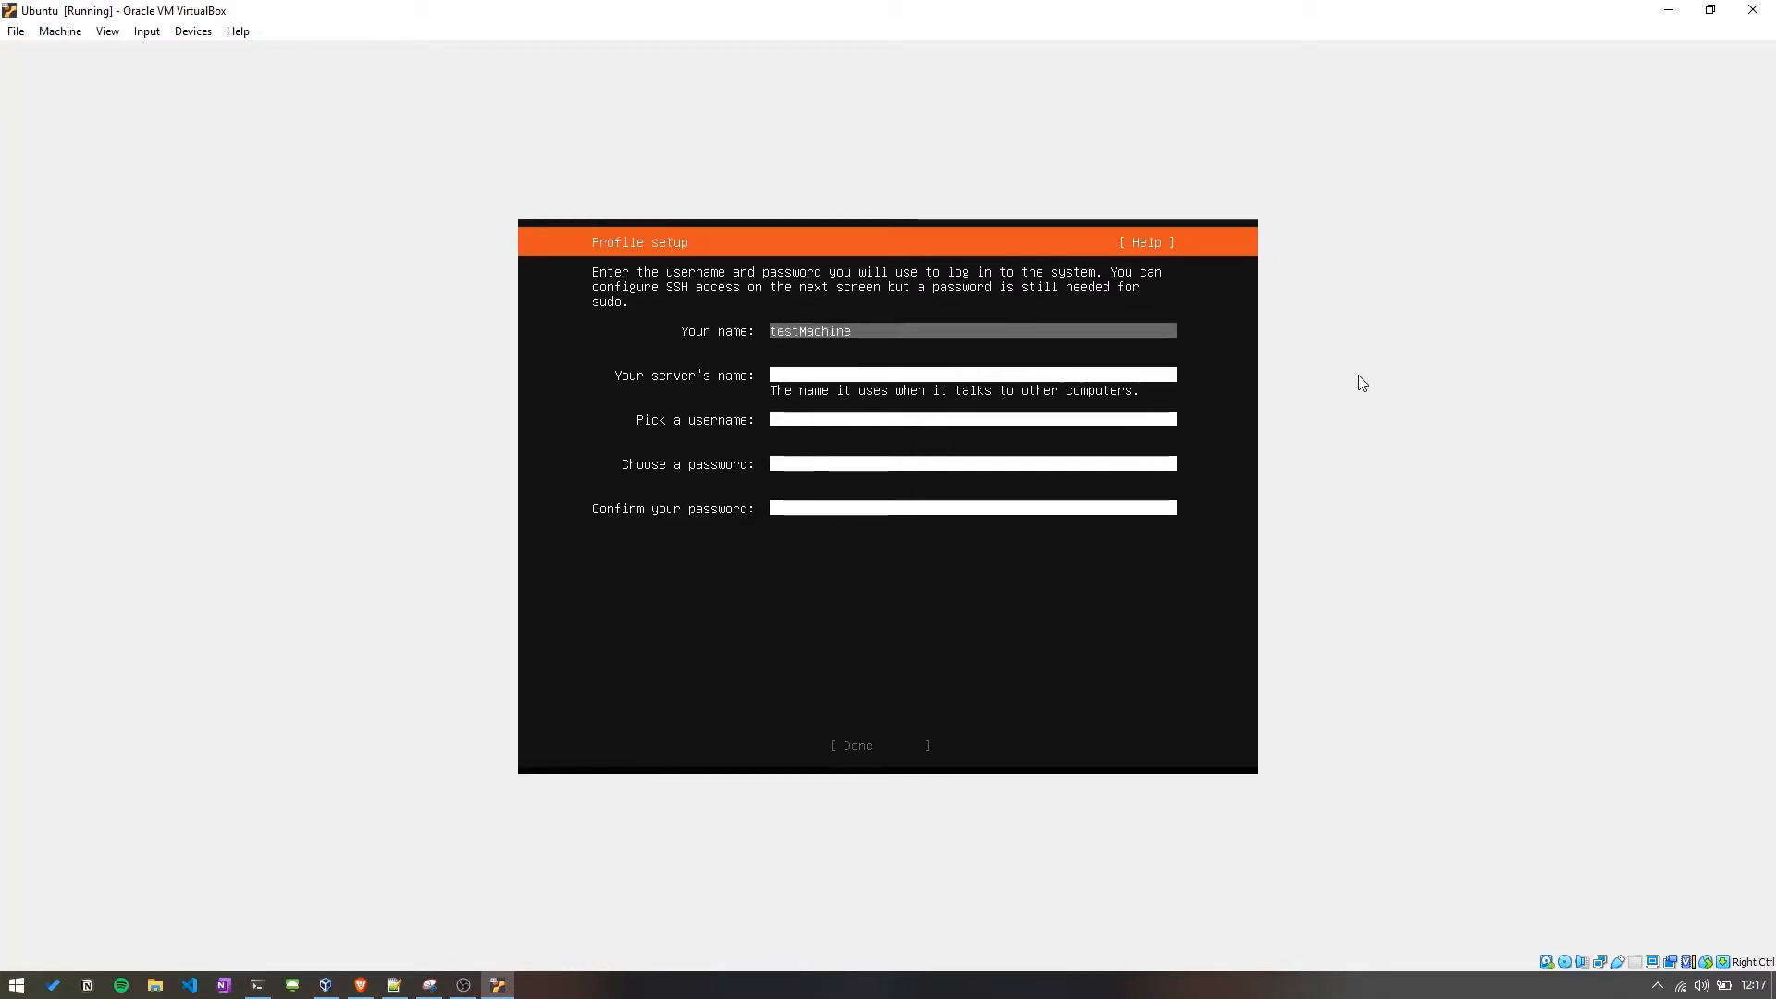
{"action": "key", "text": "Tab"}
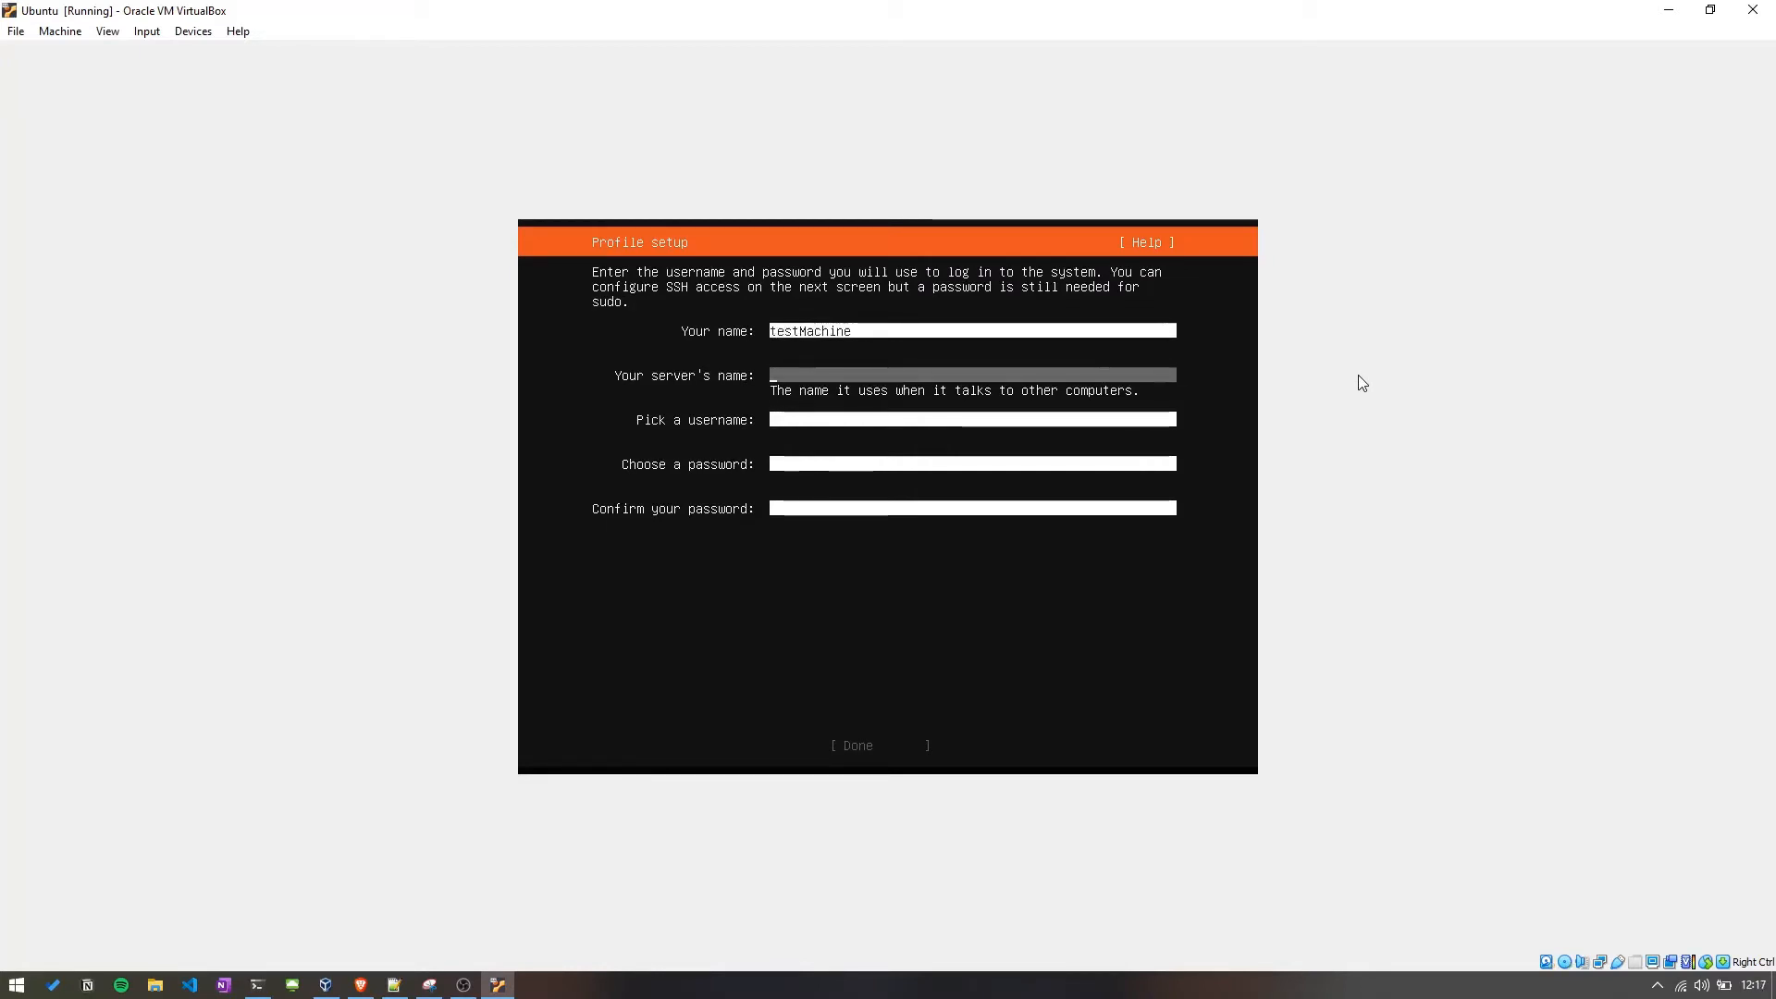
{"action": "type", "text": "est"}
{"action": "type", "text": "tm"}
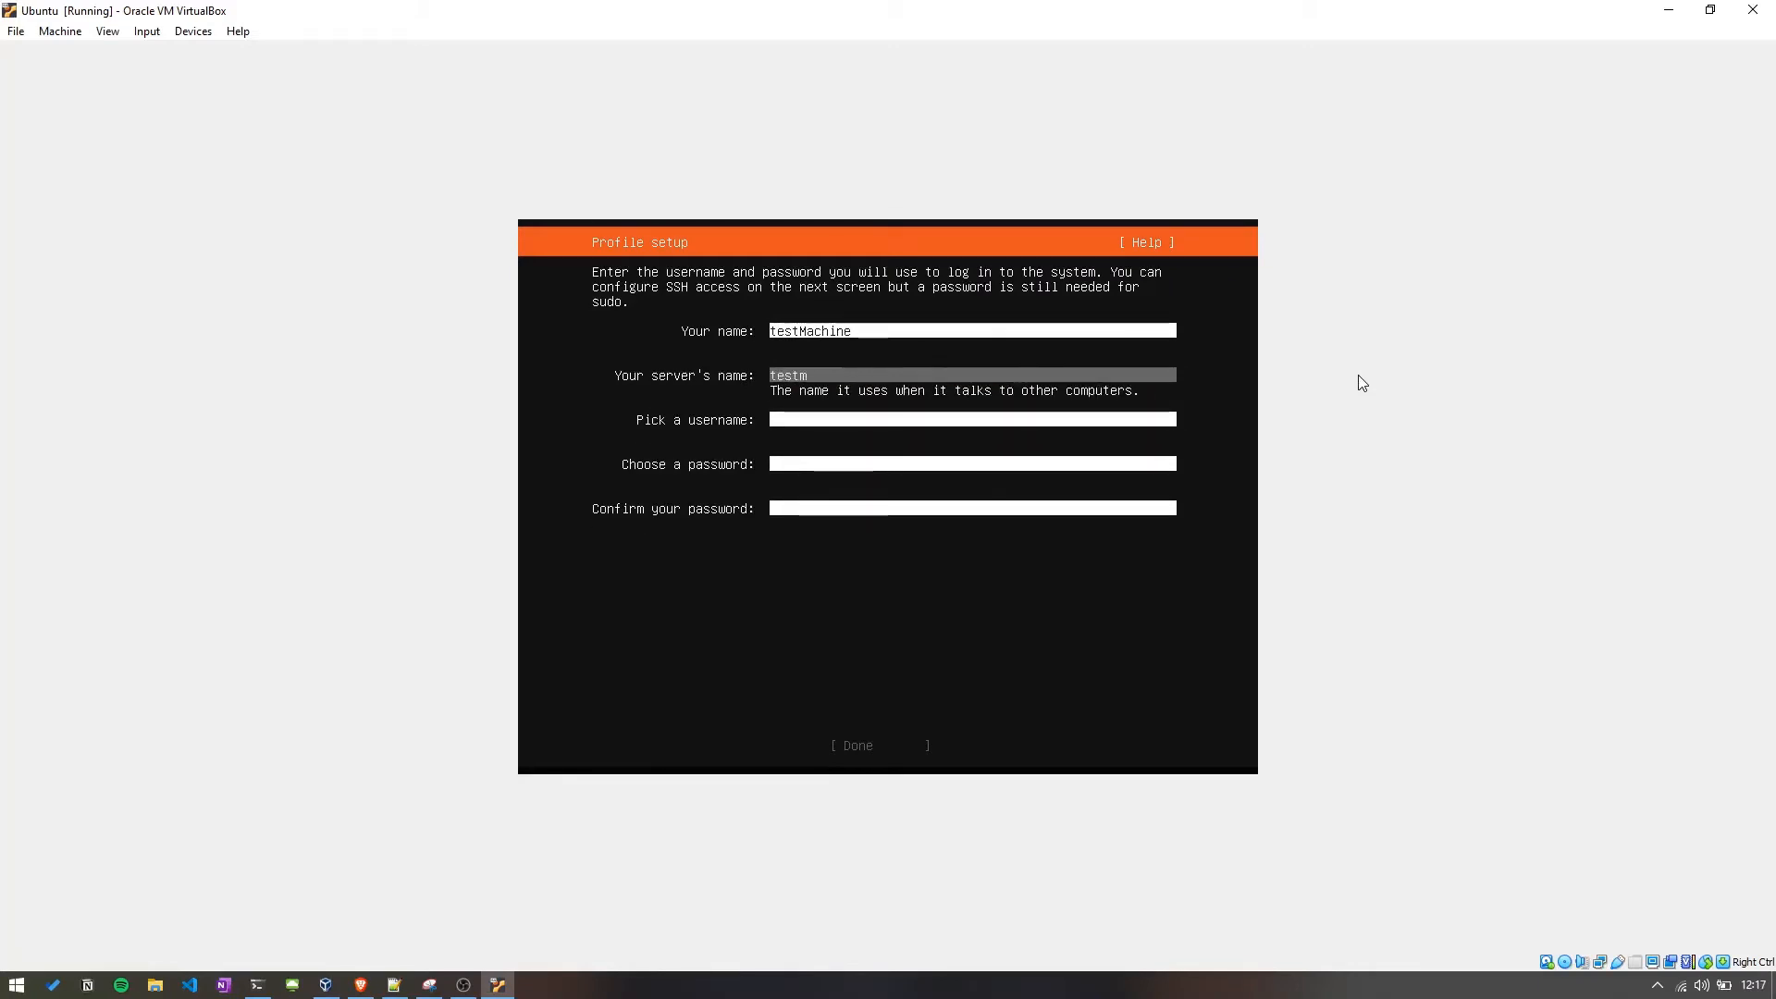
{"action": "type", "text": "achine"}
{"action": "key", "text": "Tab"}
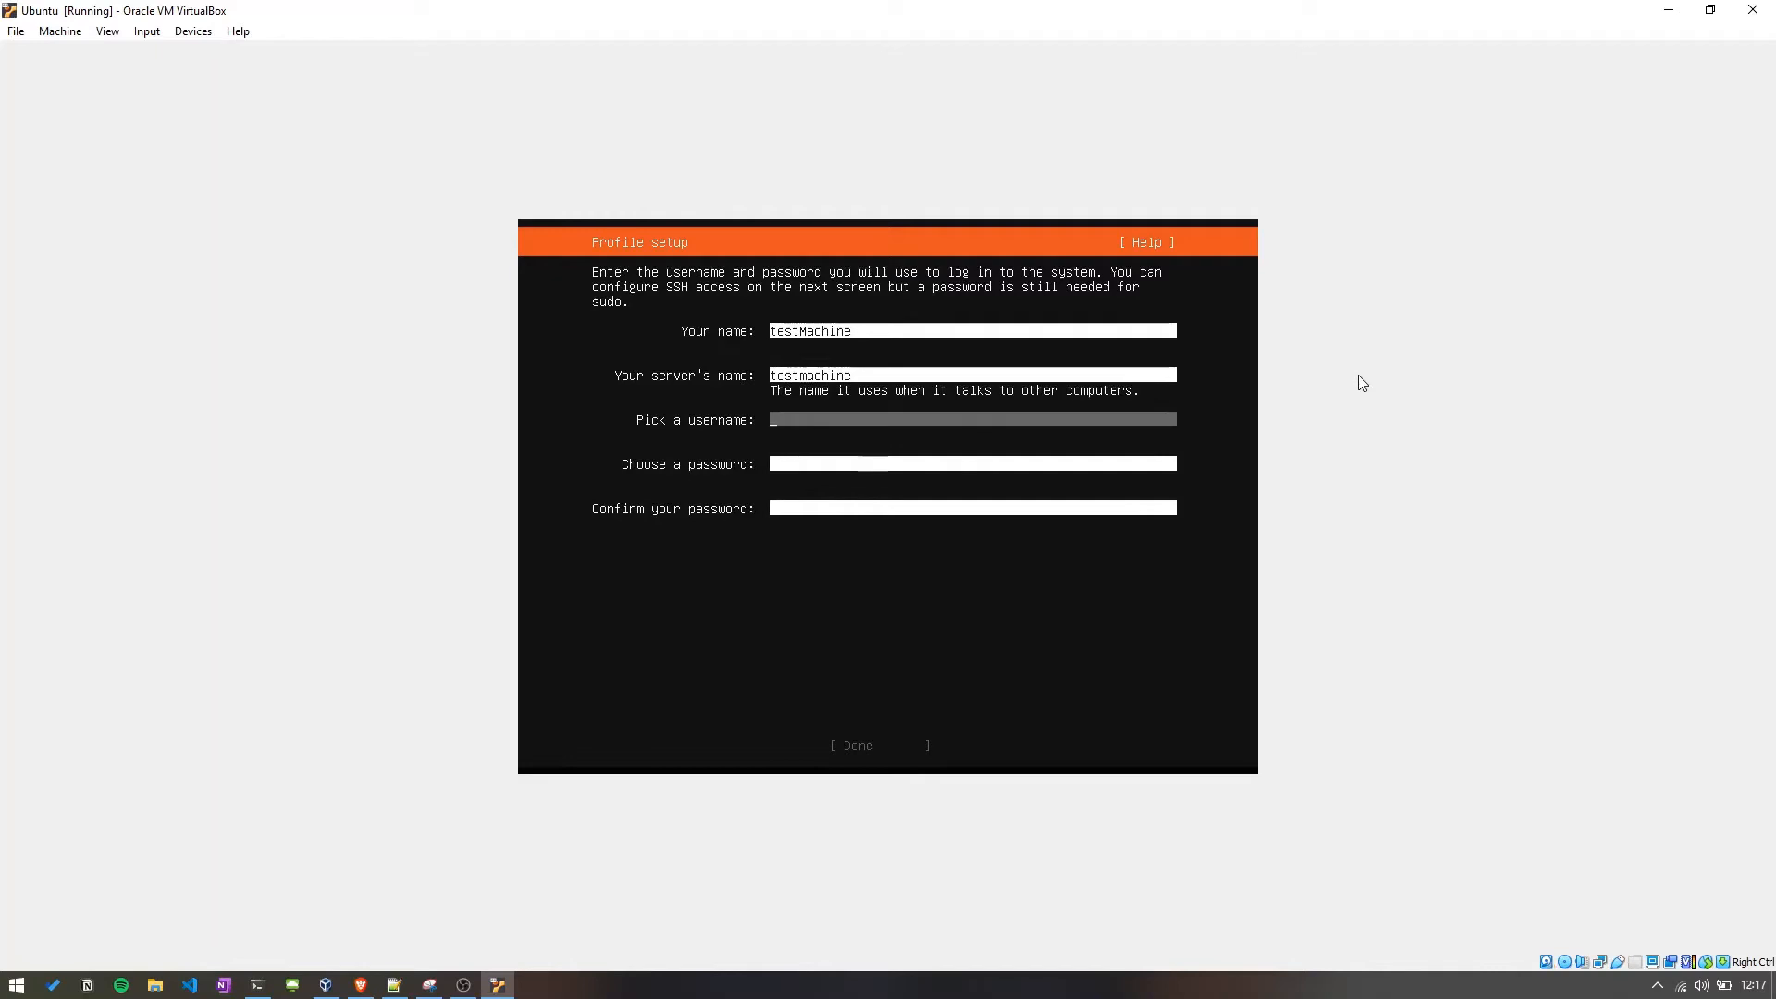
Pick a username, enter and confirm the account password, and finish profile setup.
{"action": "type", "text": "bxt"}
{"action": "key", "text": "Tab"}
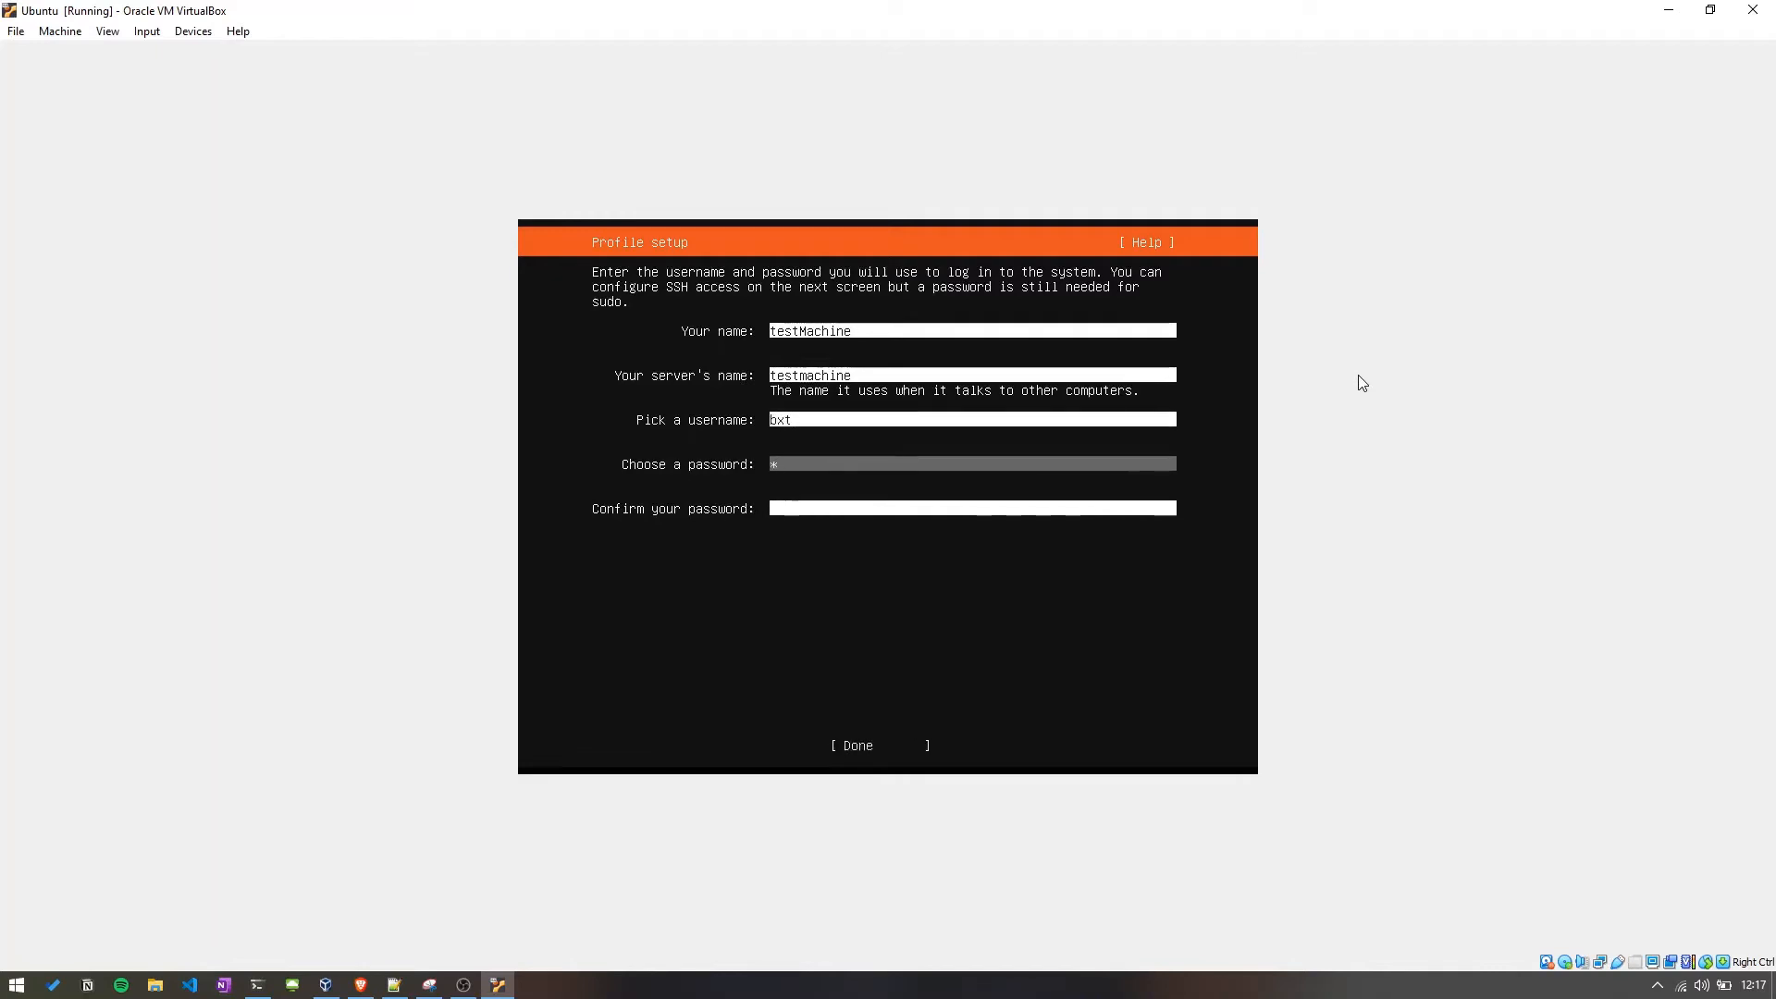
{"action": "type", "text": "****"}
{"action": "key", "text": "Tab"}
{"action": "type", "text": "****"}
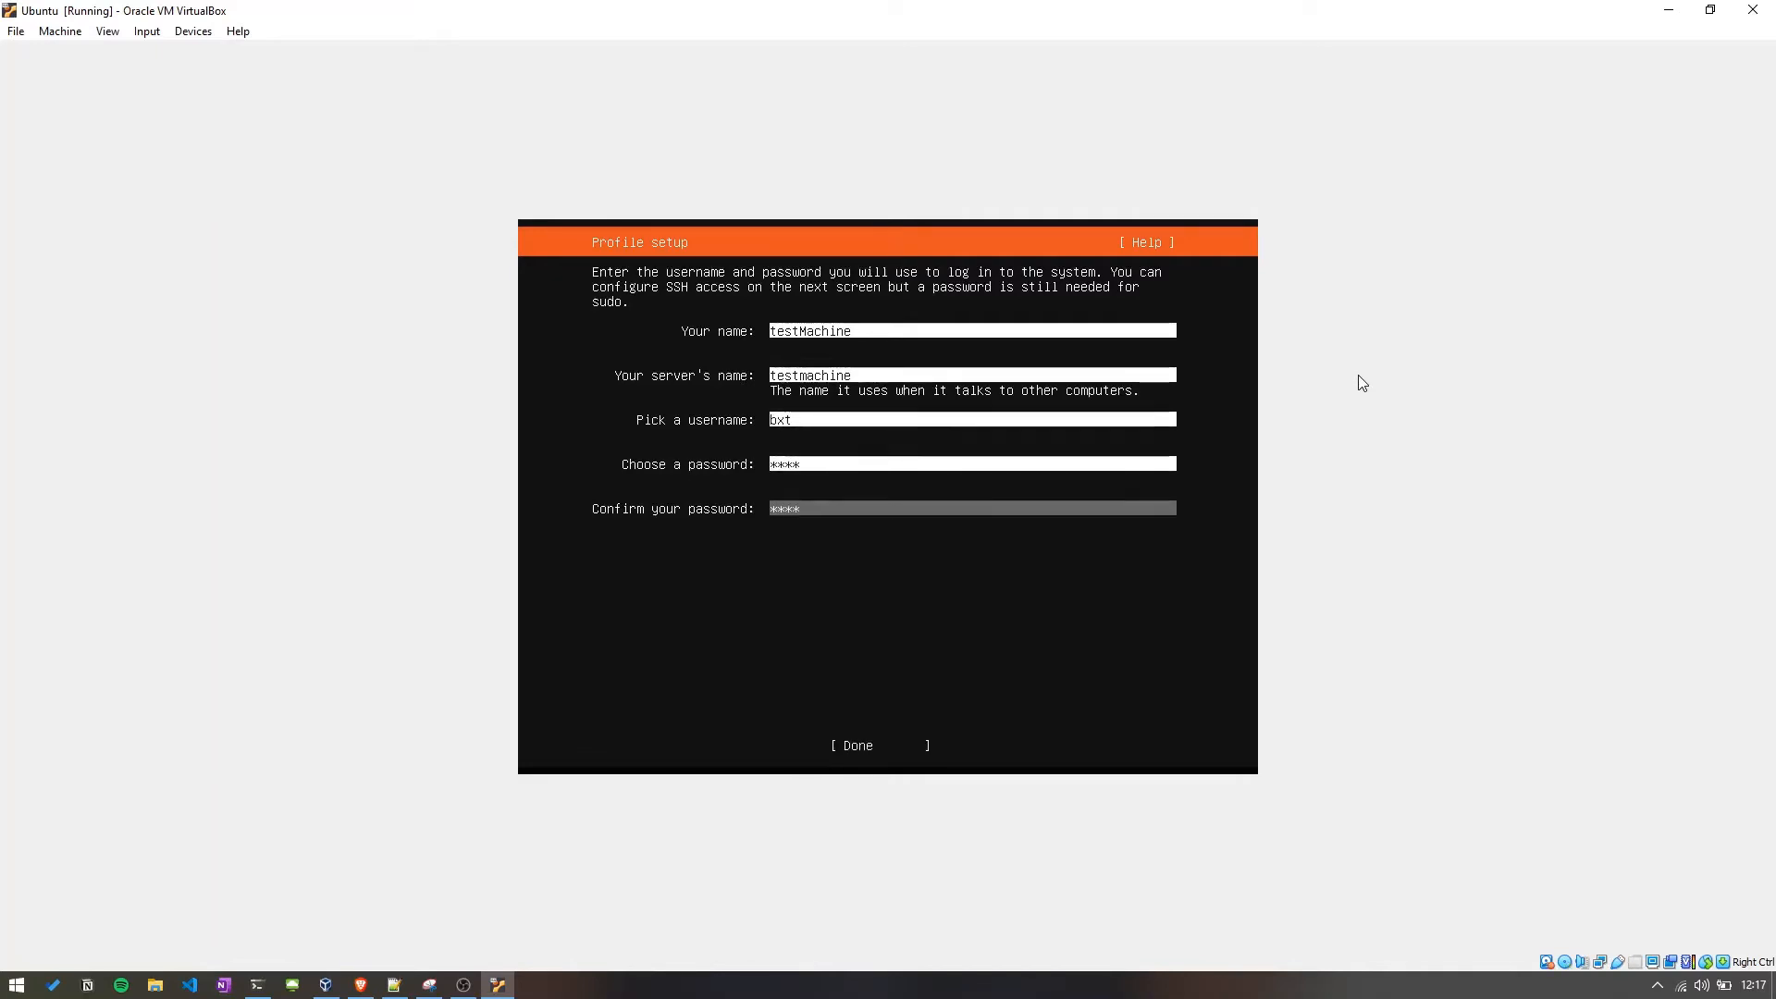
{"action": "key", "text": "Tab"}
{"action": "key", "text": "Return"}
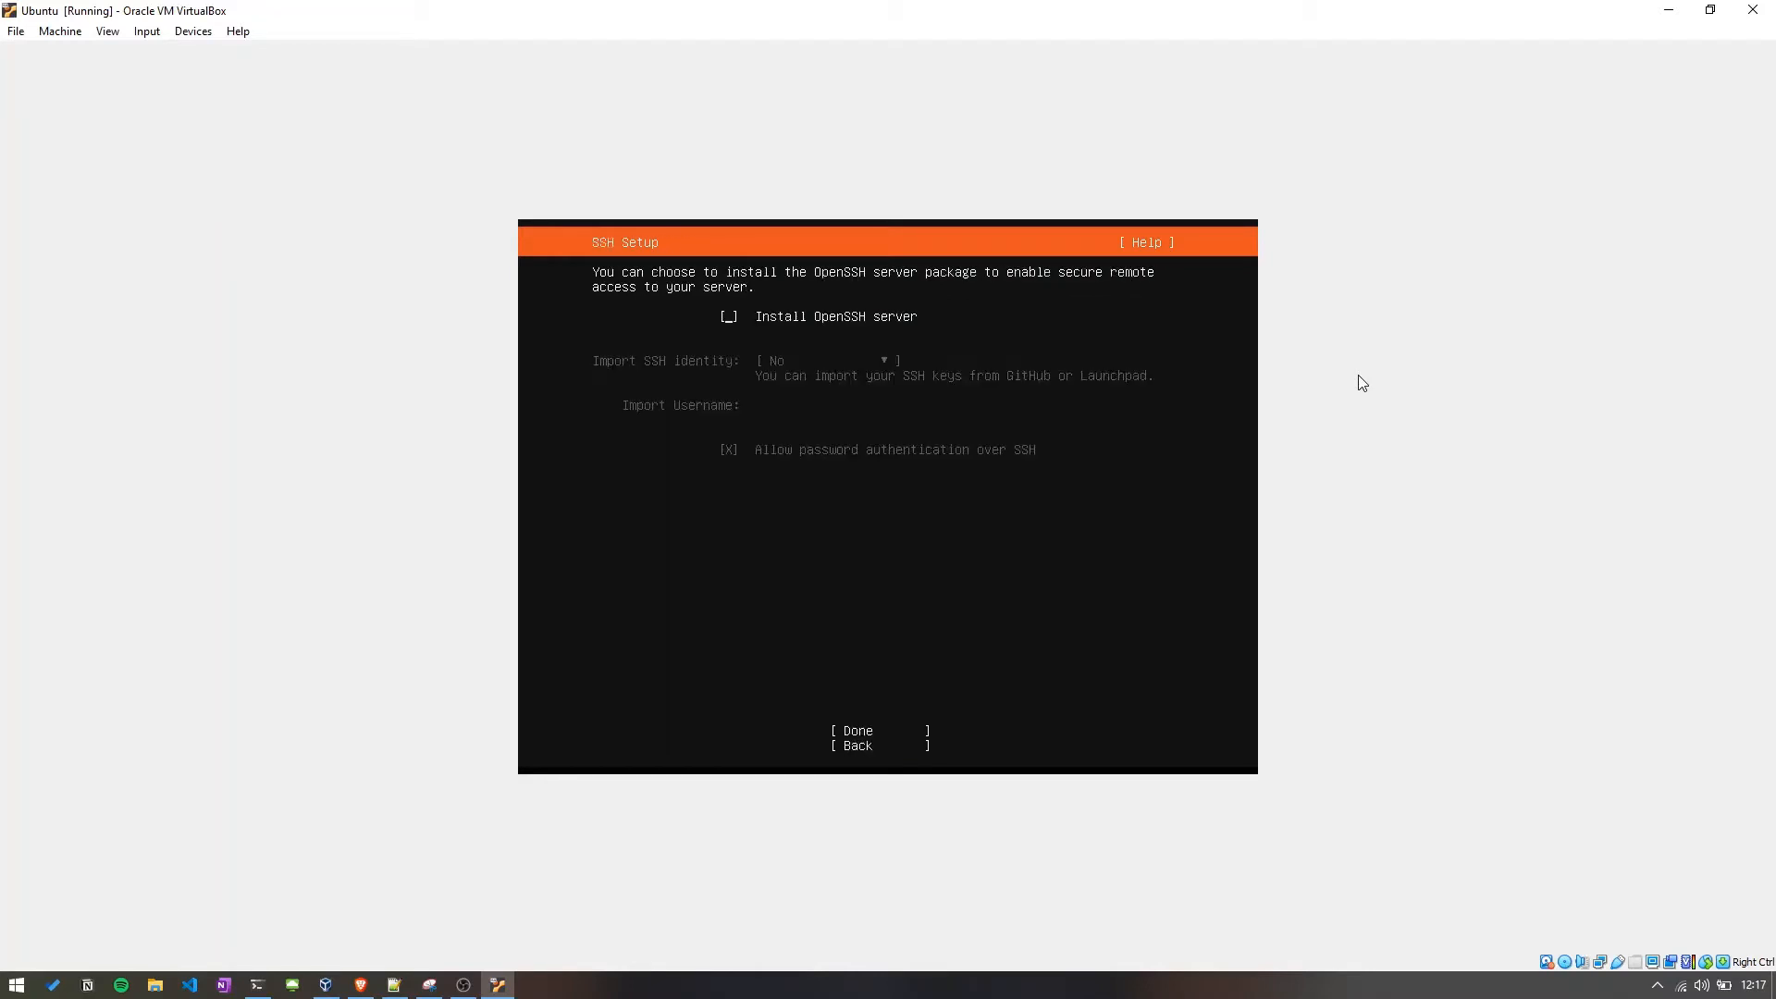
Enable installing the OpenSSH server and accept the SSH setup.
{"action": "key", "text": "space"}
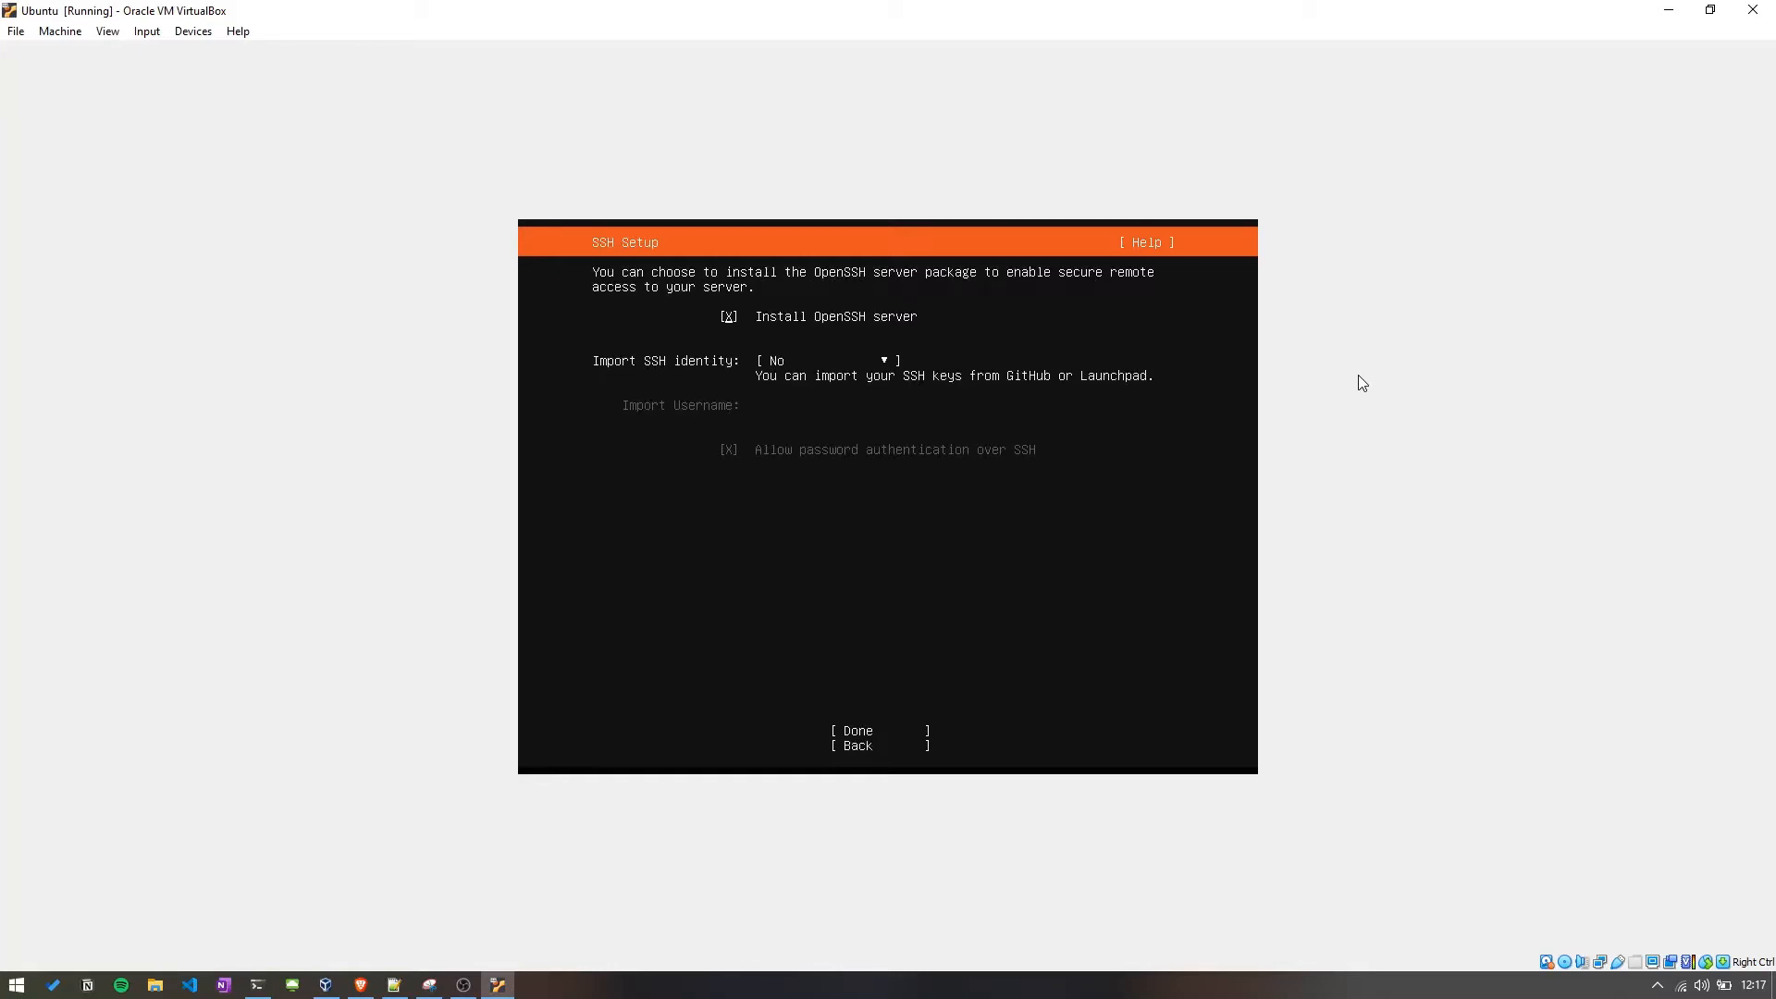
{"action": "key", "text": "Tab"}
{"action": "key", "text": "Return"}
Review the featured server snaps list and continue without selecting any snaps.
{"action": "key", "text": "Down"}
{"action": "key", "text": "Down"}
{"action": "key", "text": "Down"}
{"action": "key", "text": "Down"}
{"action": "key", "text": "Down"}
{"action": "key", "text": "Down"}
{"action": "key", "text": "Down"}
{"action": "key", "text": "Down"}
{"action": "key", "text": "Down"}
{"action": "key", "text": "Down"}
{"action": "key", "text": "Down"}
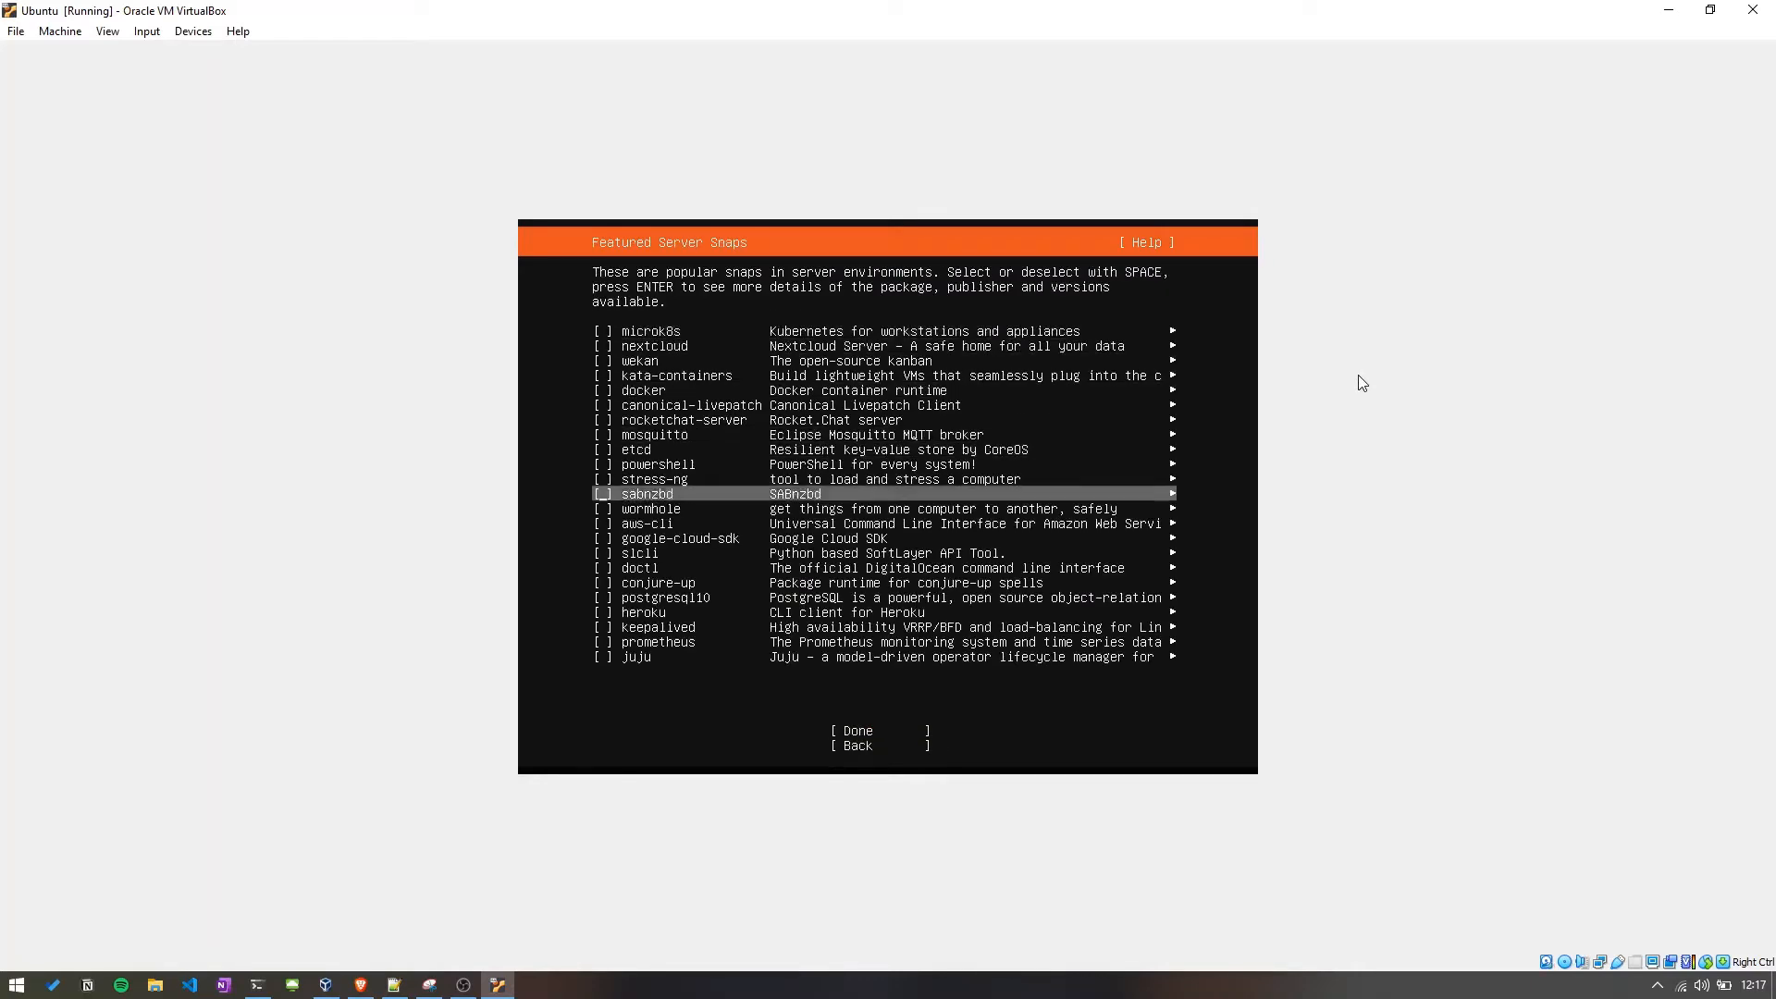
{"action": "key", "text": "Down"}
{"action": "key", "text": "Down"}
{"action": "key", "text": "Down"}
{"action": "key", "text": "Down"}
{"action": "key", "text": "Down"}
{"action": "key", "text": "Down"}
{"action": "key", "text": "Down"}
{"action": "key", "text": "Down"}
{"action": "key", "text": "Down"}
{"action": "key", "text": "Down"}
{"action": "key", "text": "Down"}
{"action": "key", "text": "Down"}
{"action": "key", "text": "Down"}
{"action": "key", "text": "Up"}
{"action": "key", "text": "Up"}
{"action": "key", "text": "Up"}
{"action": "key", "text": "Up"}
{"action": "key", "text": "Up"}
{"action": "key", "text": "Up"}
{"action": "key", "text": "Up"}
{"action": "key", "text": "Up"}
{"action": "key", "text": "Up"}
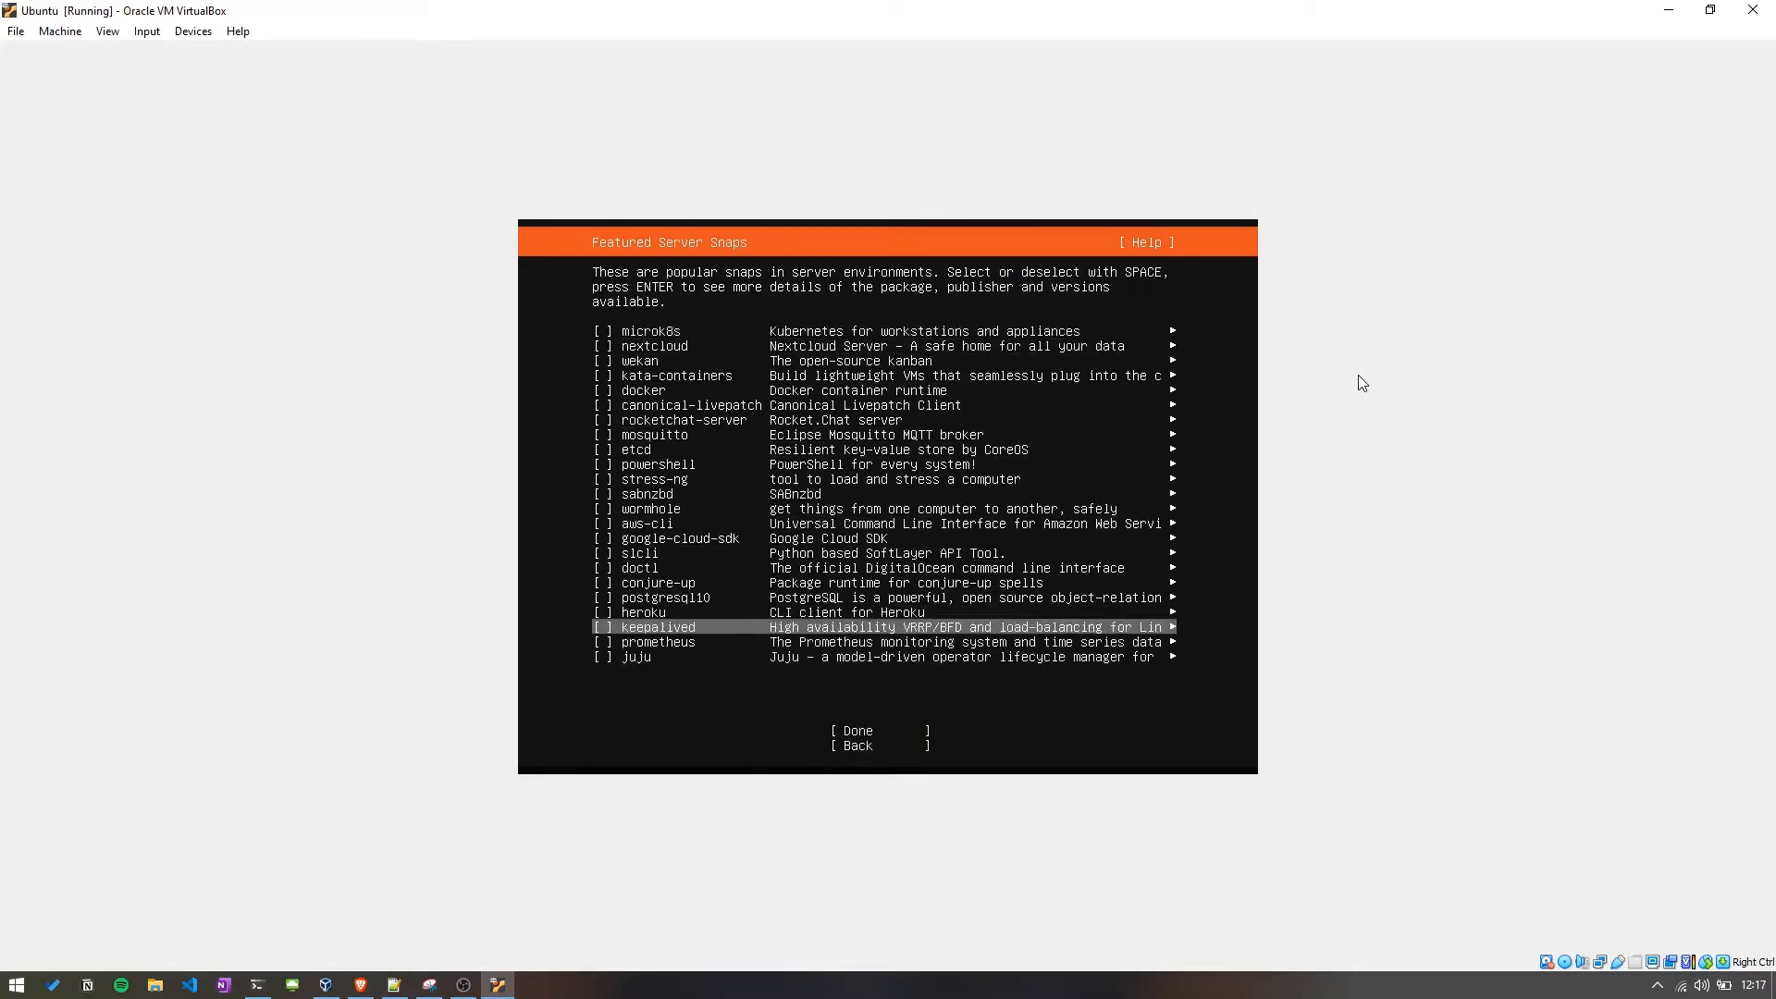
{"action": "key", "text": "Up"}
{"action": "key", "text": "Up"}
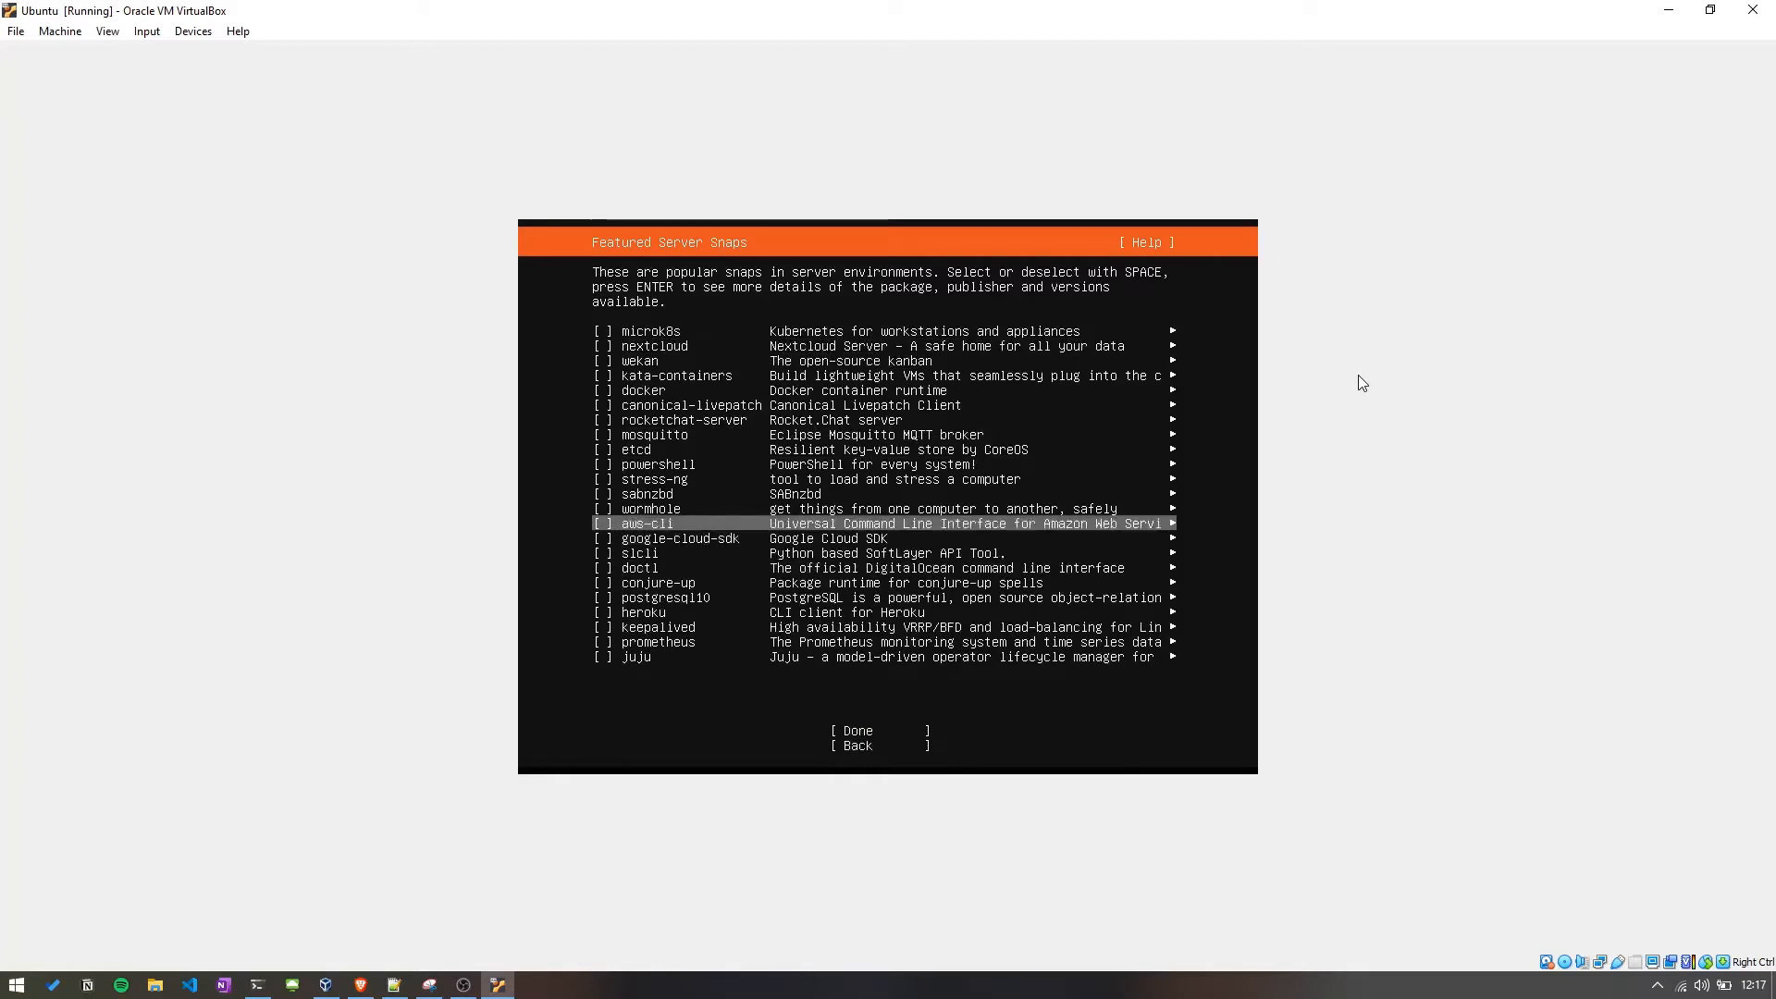
{"action": "key", "text": "Down"}
{"action": "key", "text": "Down"}
{"action": "key", "text": "Down"}
{"action": "key", "text": "Down"}
{"action": "key", "text": "Down"}
{"action": "key", "text": "Down"}
{"action": "key", "text": "Down"}
{"action": "key", "text": "Down"}
{"action": "key", "text": "Down"}
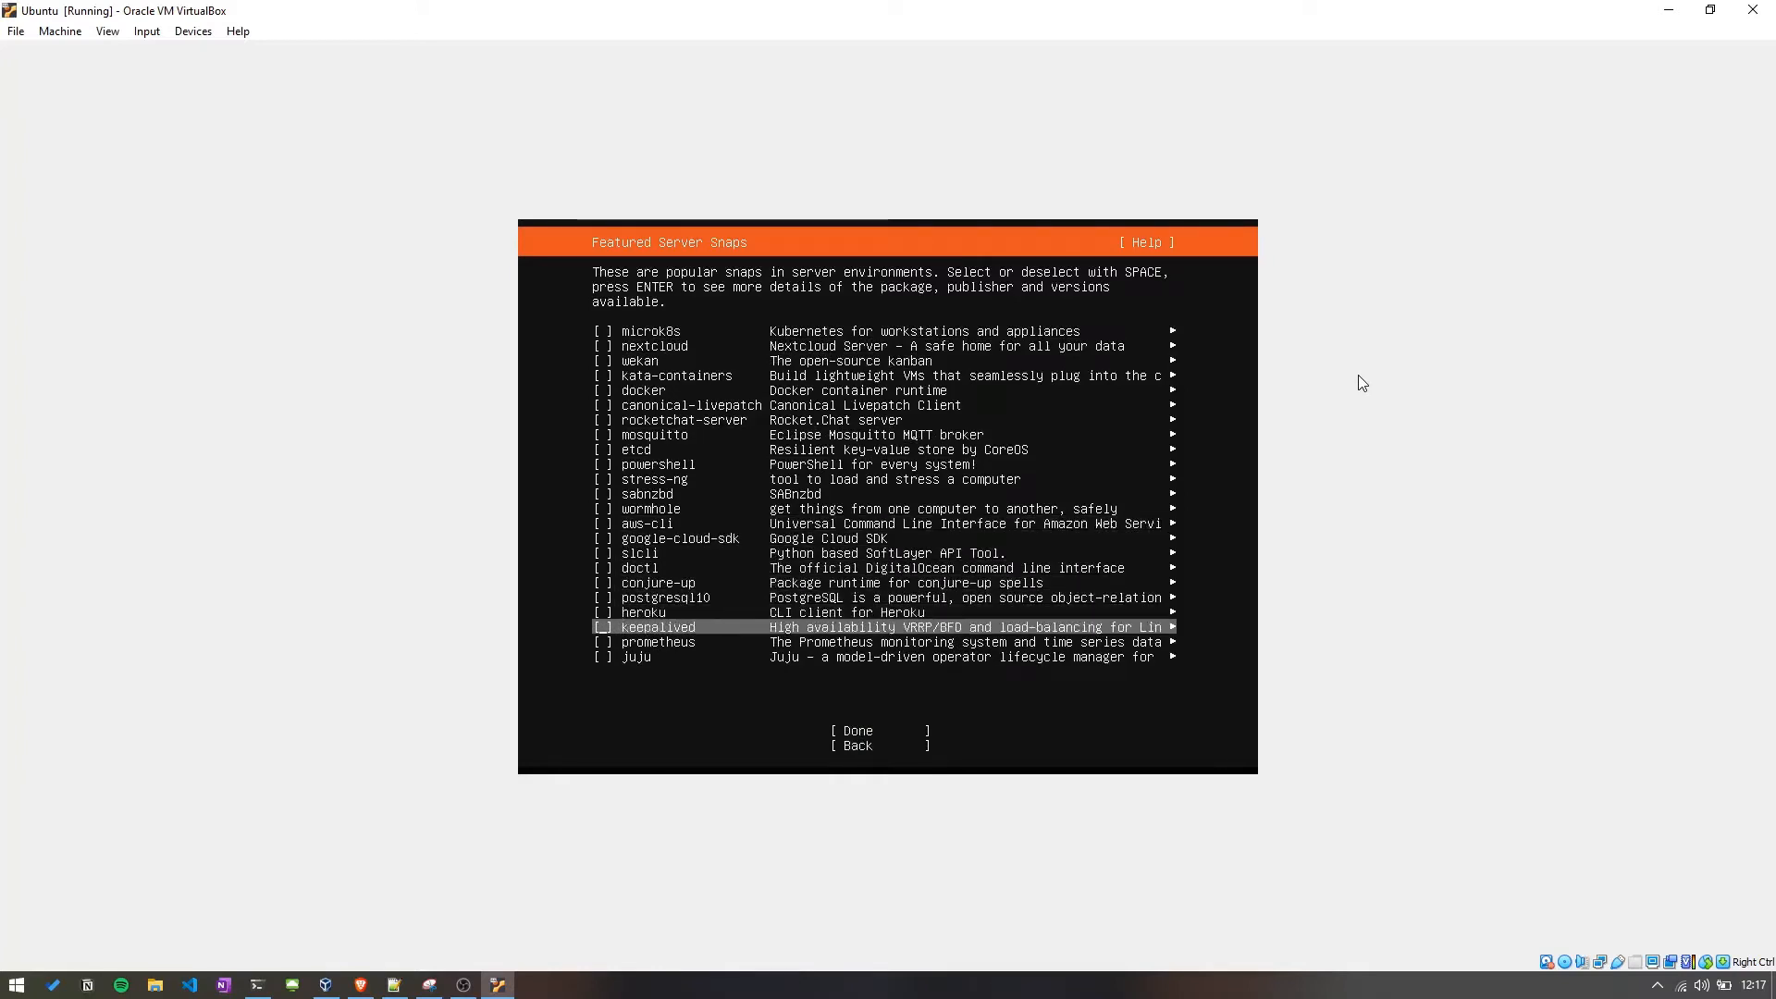
{"action": "key", "text": "Down"}
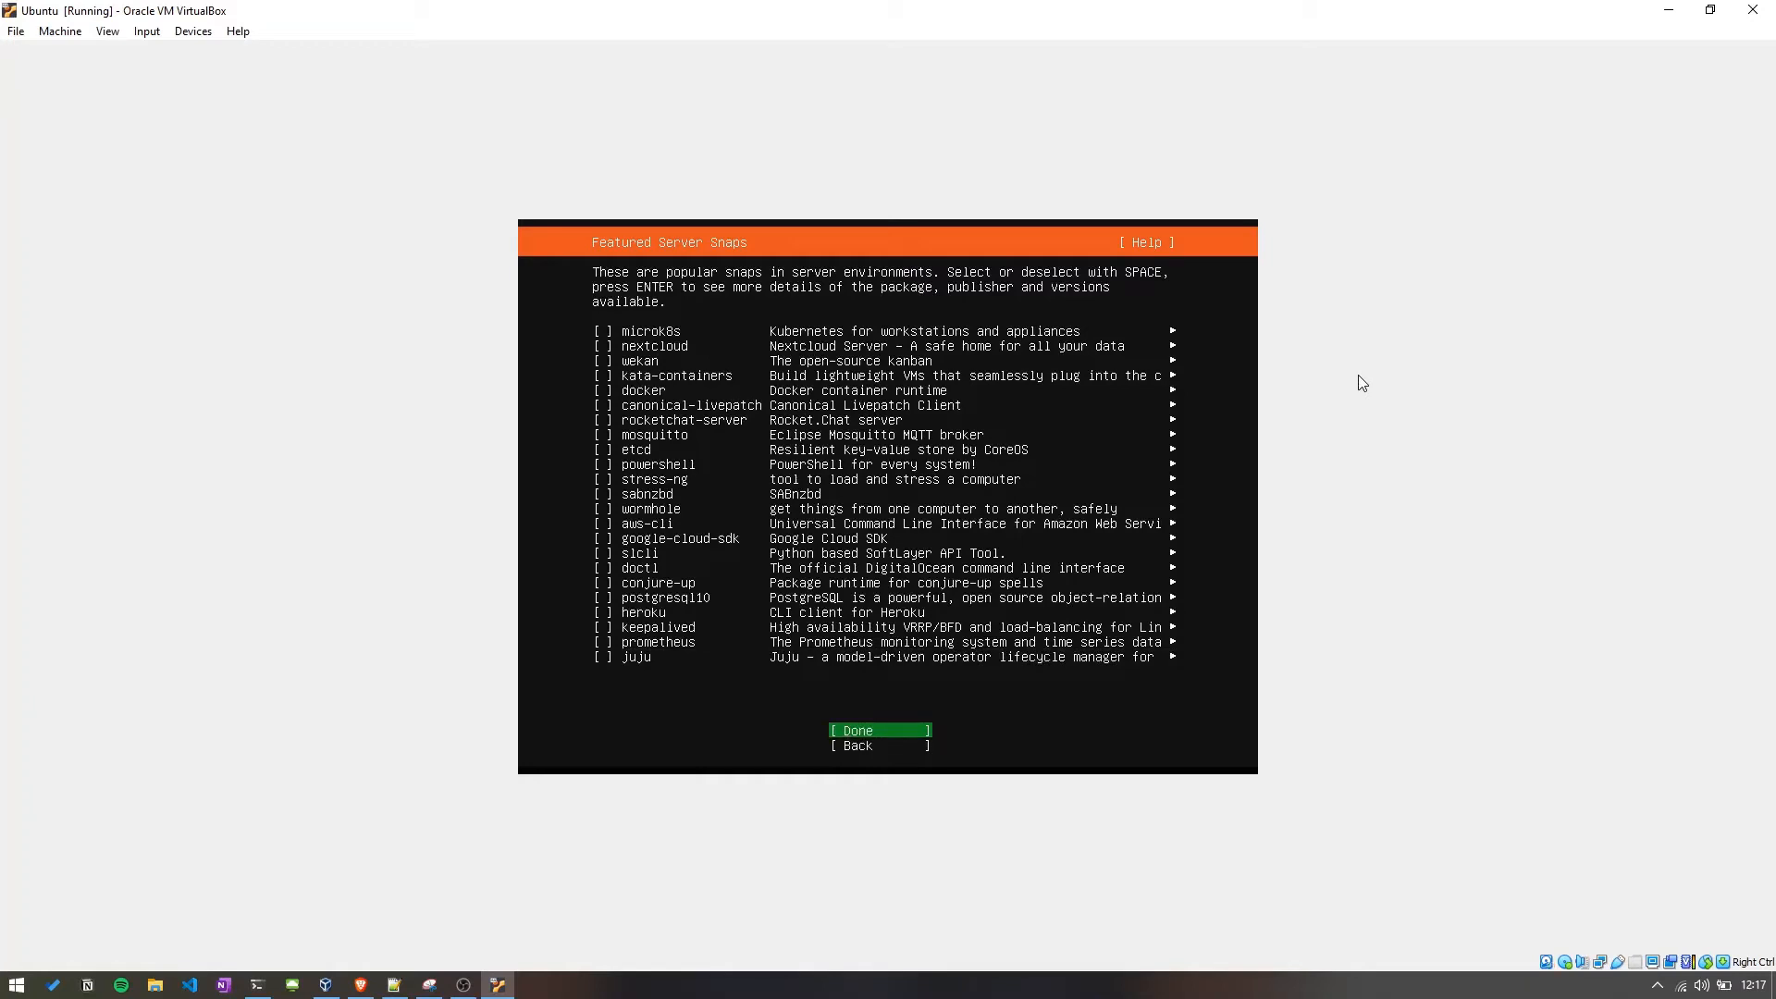
{"action": "key", "text": "Return"}
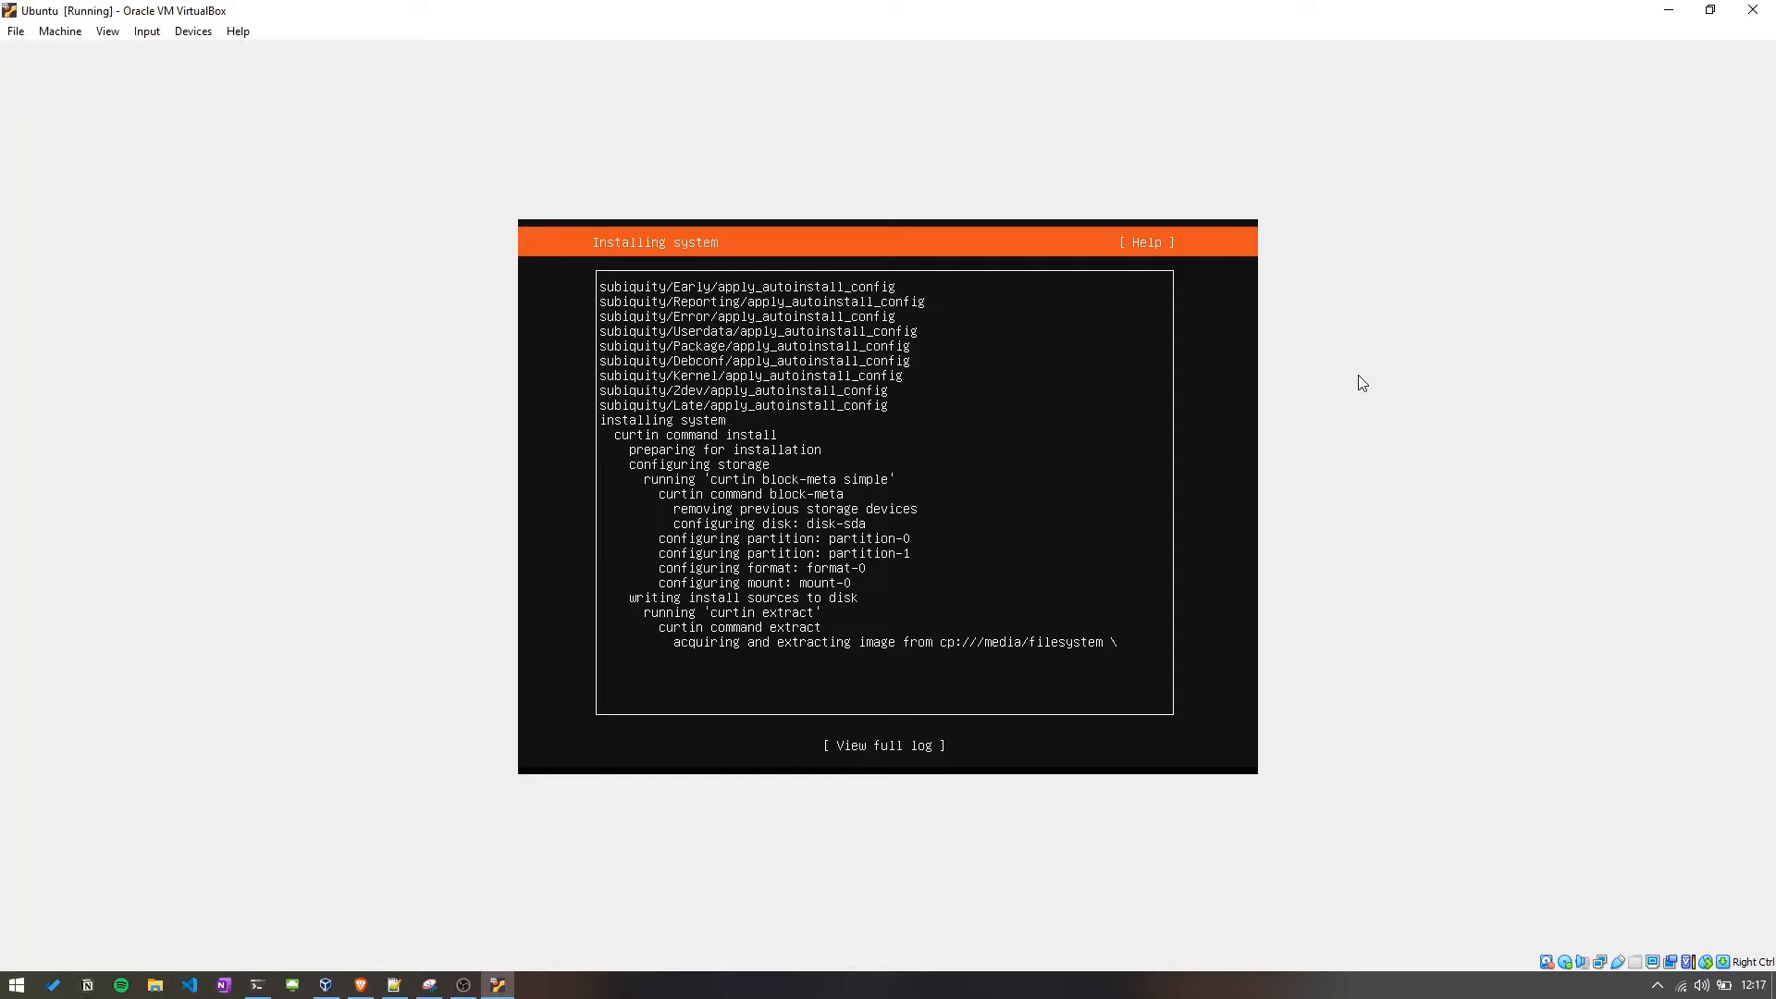
Open the full installer log during installation and close it again.
{"action": "key", "text": "Down"}
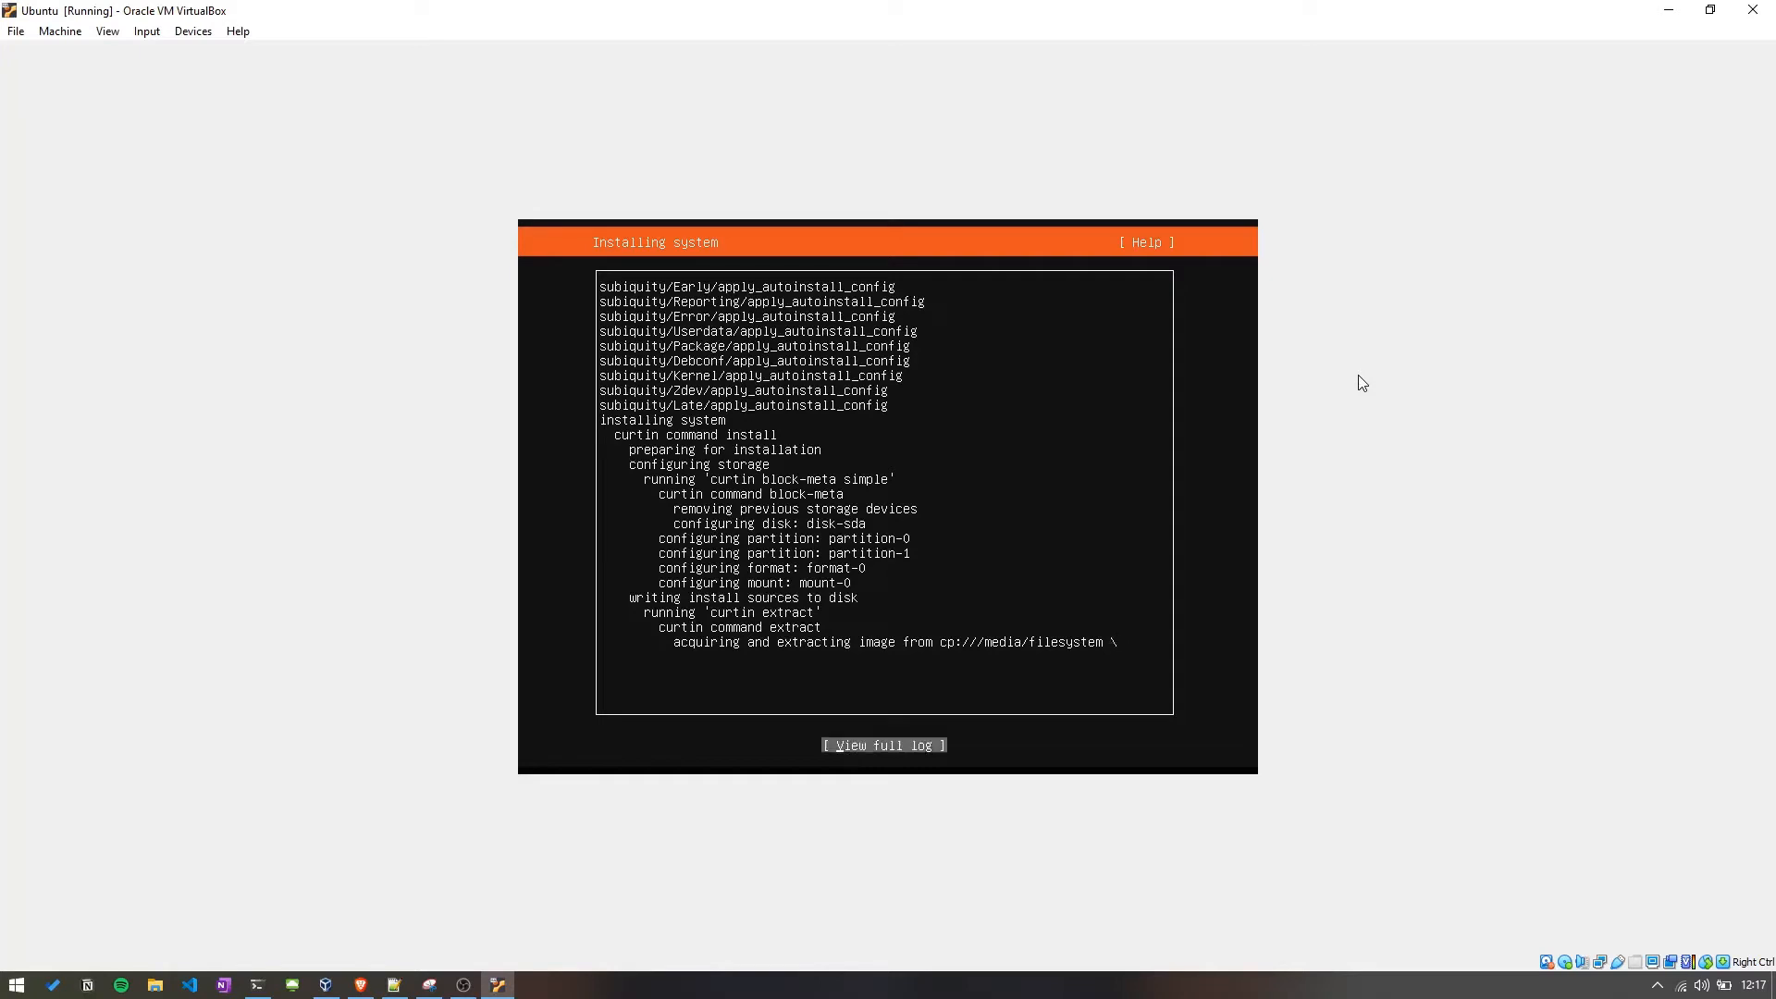
{"action": "key", "text": "Return"}
{"action": "key", "text": "Tab"}
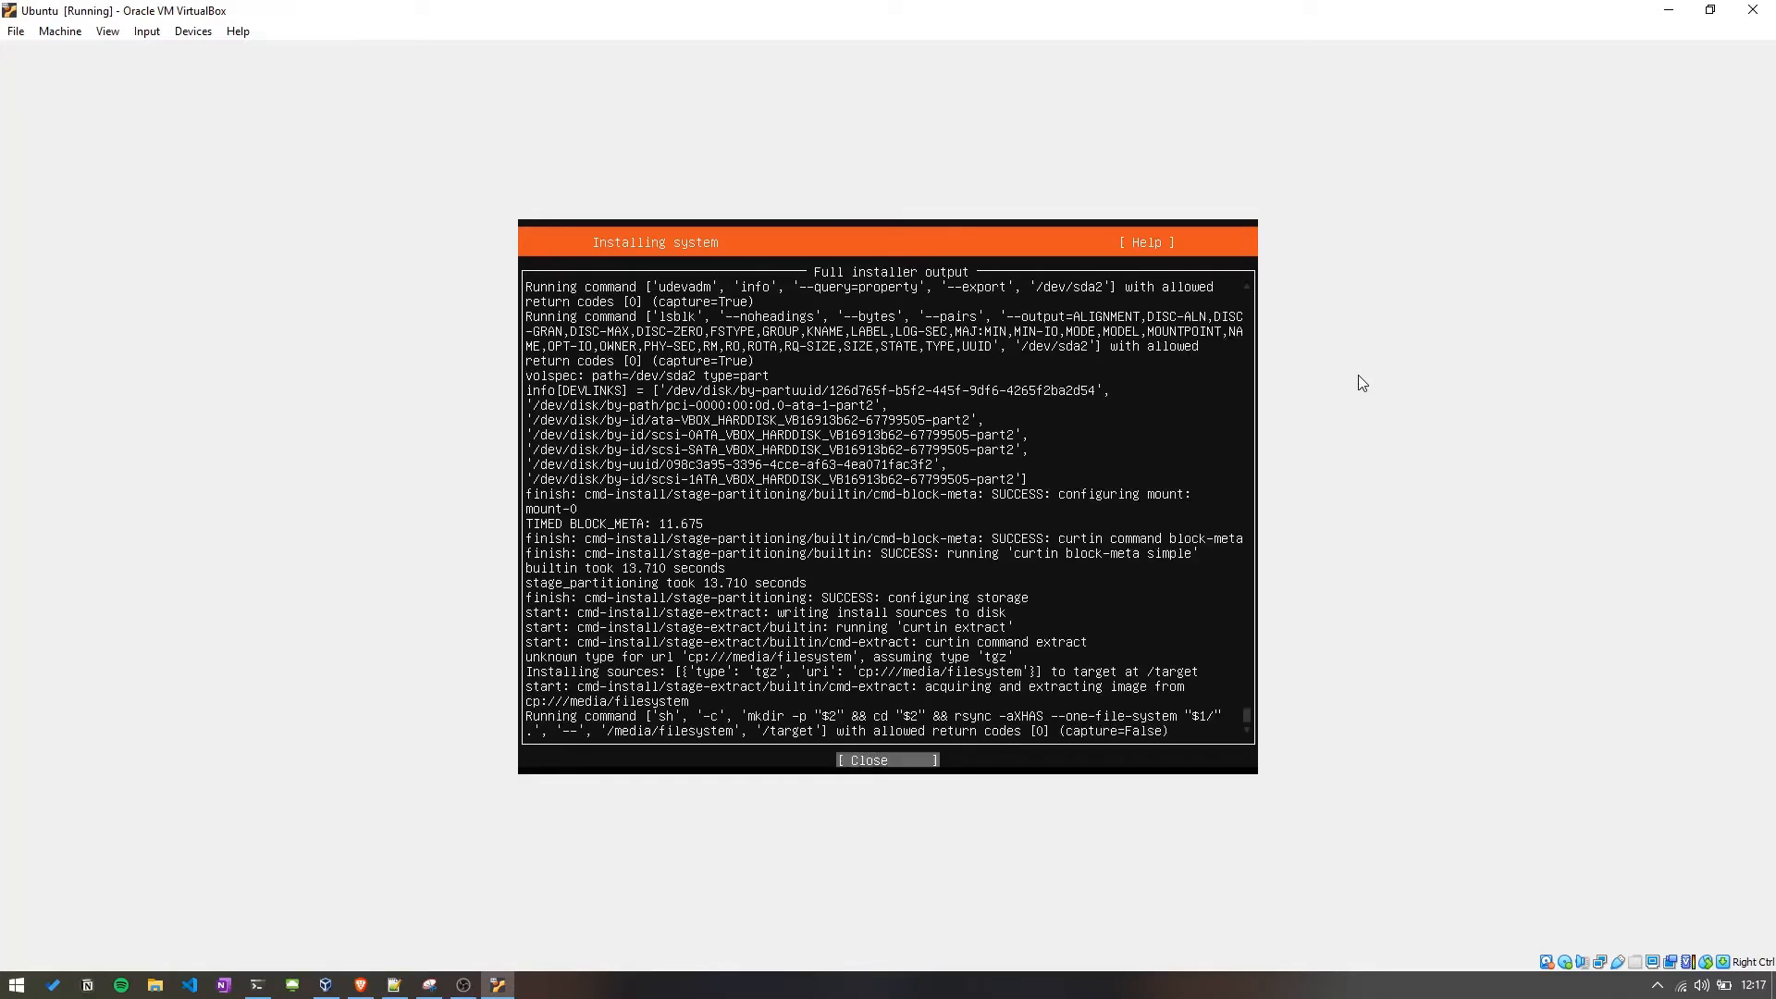
{"action": "key", "text": "Tab"}
{"action": "key", "text": "Tab"}
{"action": "key", "text": "Return"}
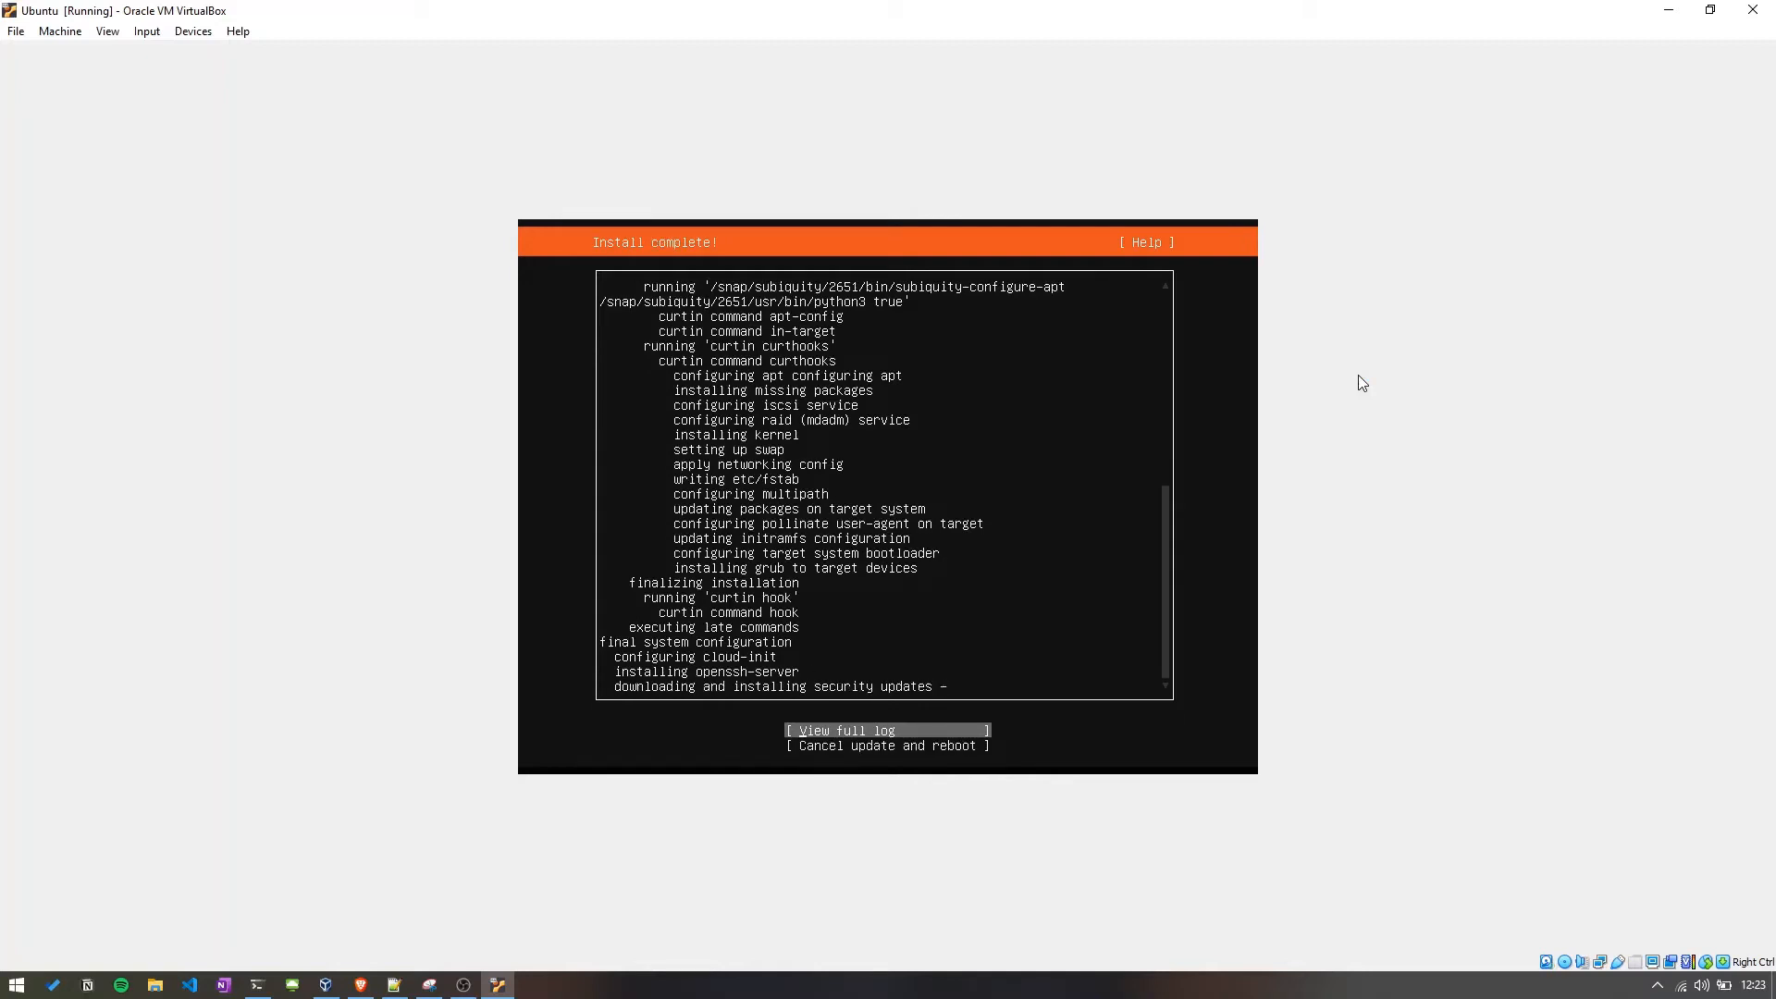
Cancel the security updates and reboot, continuing past the installation medium removal prompt.
{"action": "key", "text": "Down"}
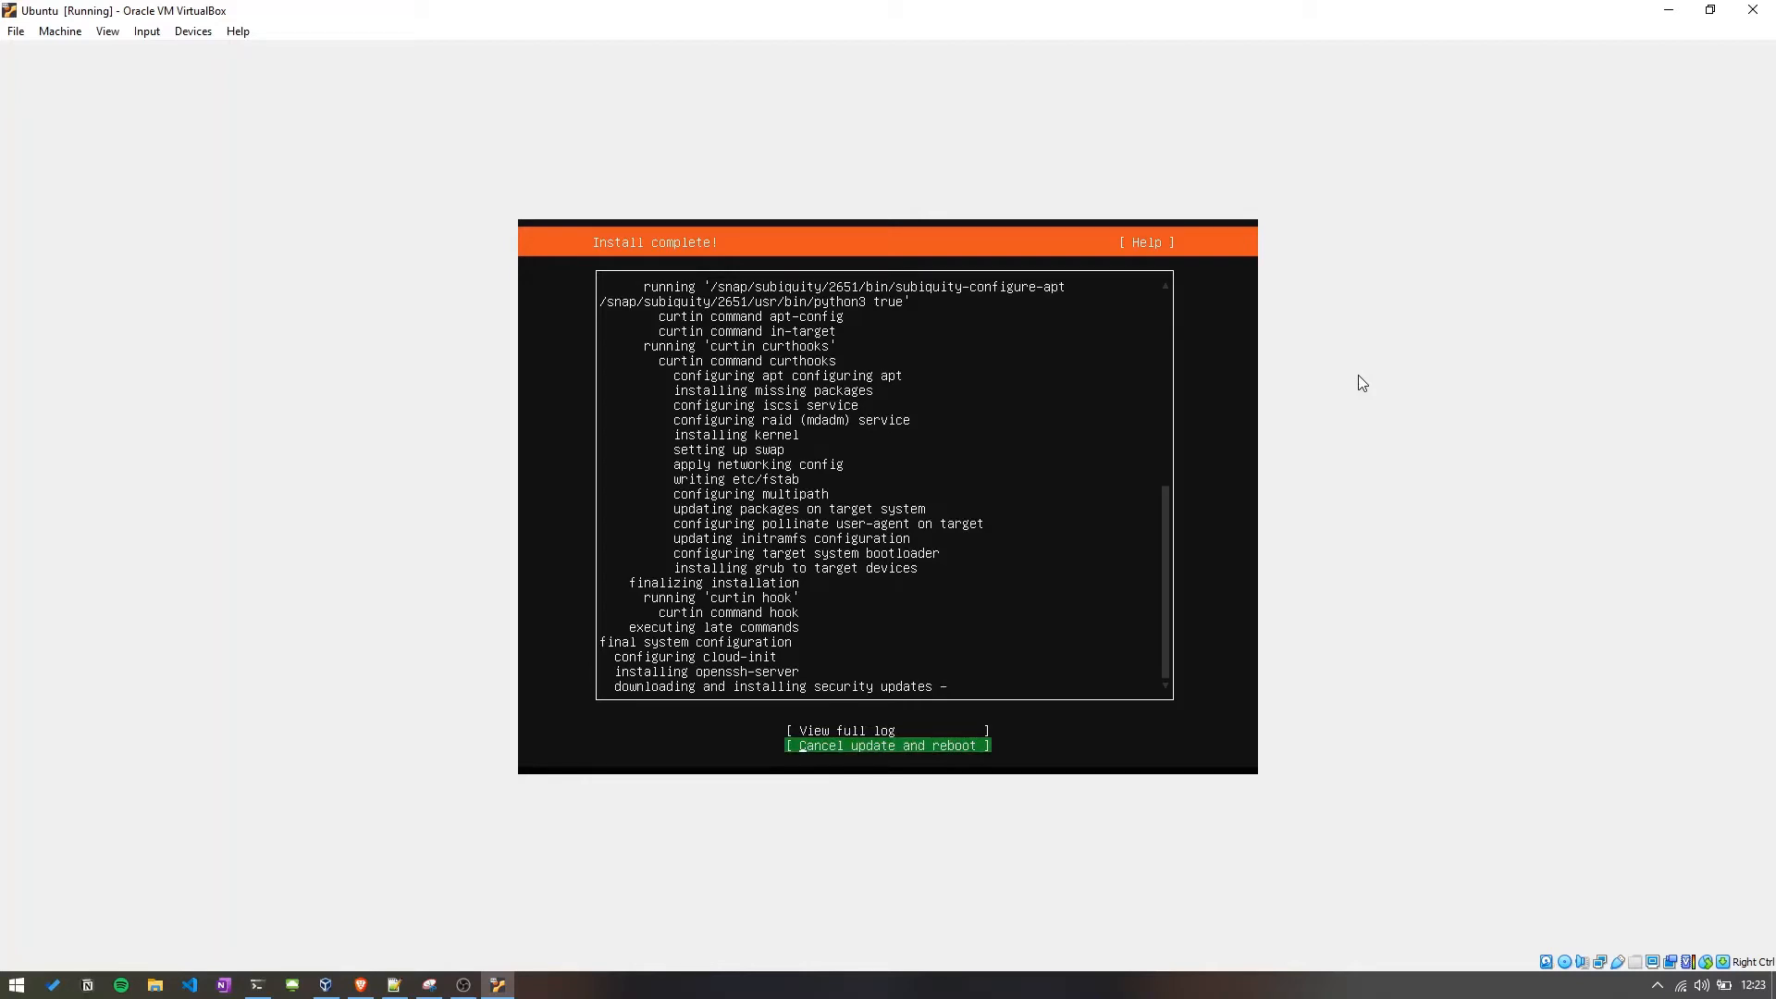
{"action": "key", "text": "Return"}
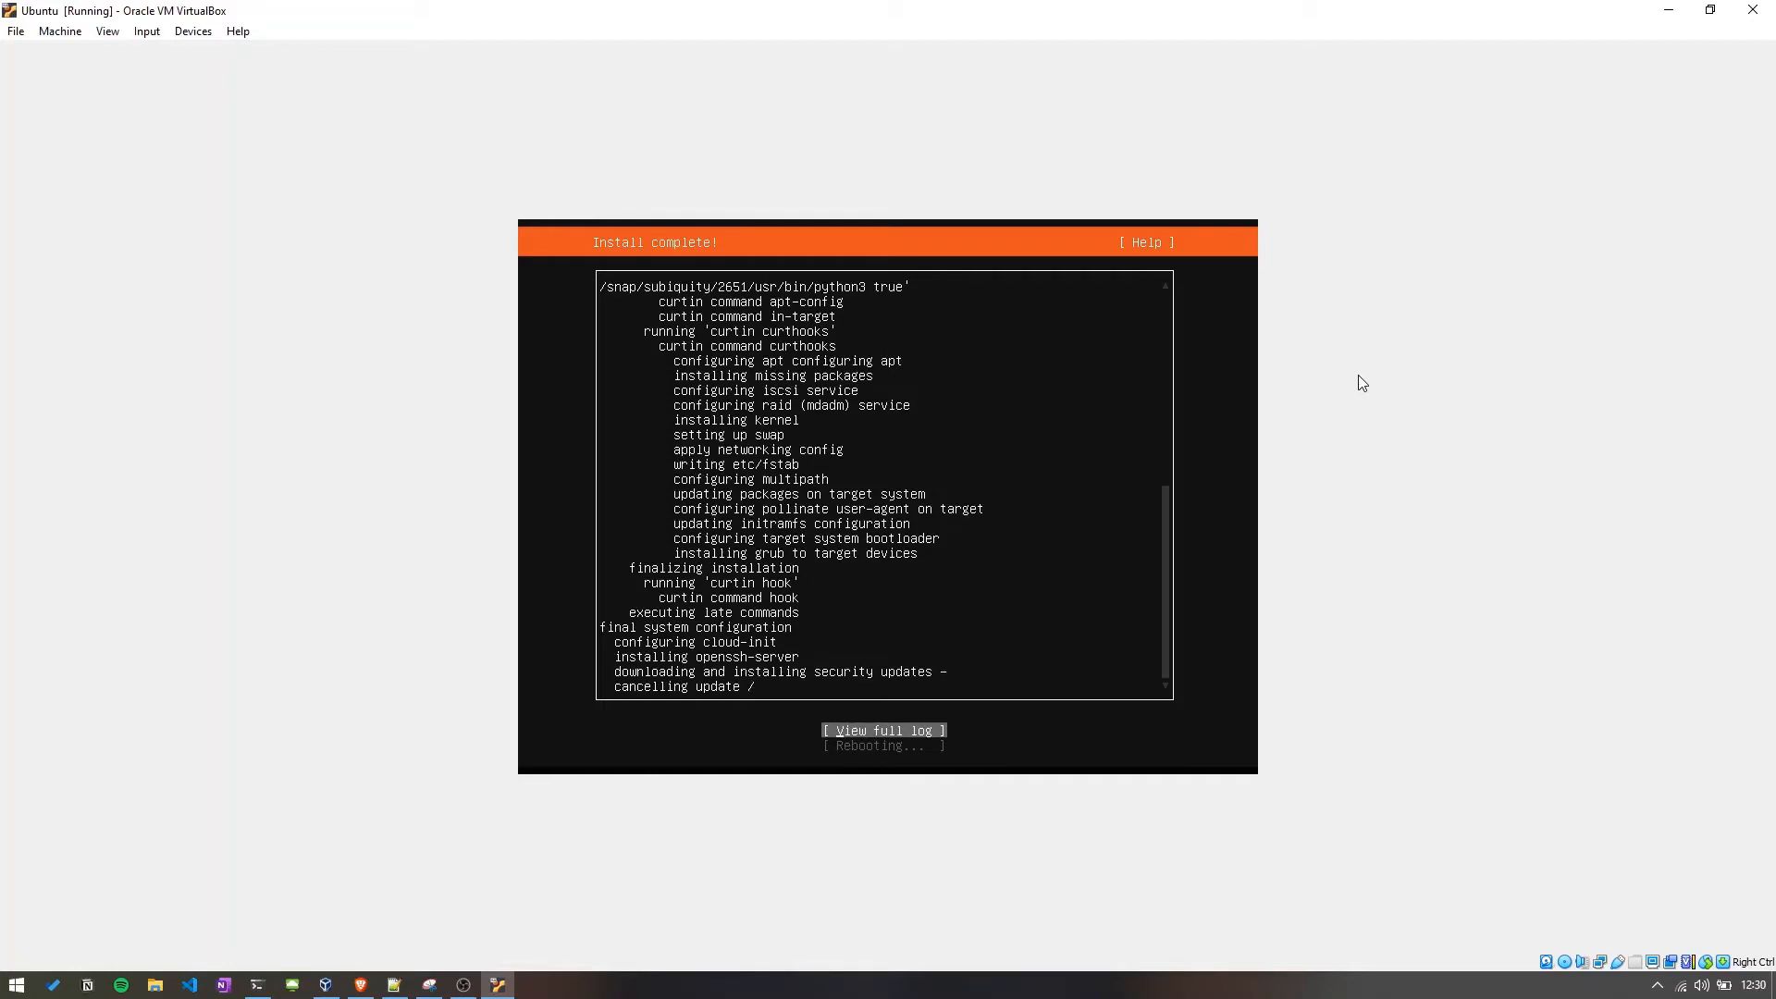
{"action": "key", "text": "Return"}
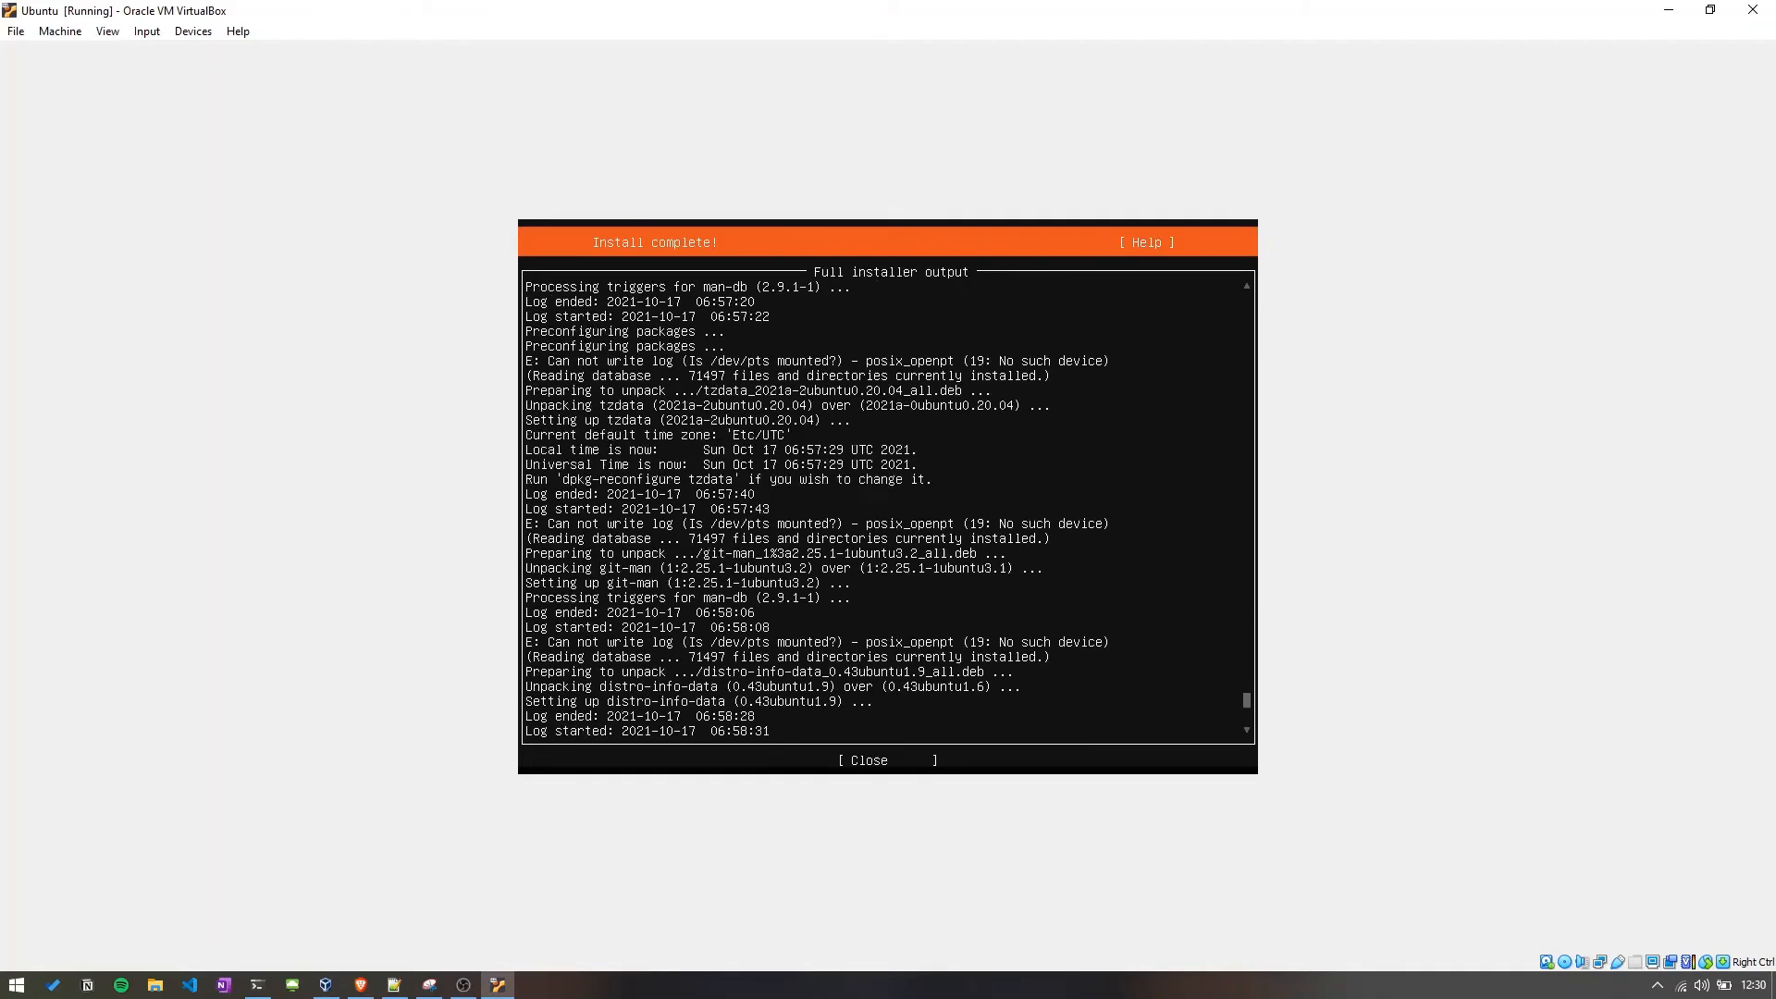
{"action": "key", "text": "Return"}
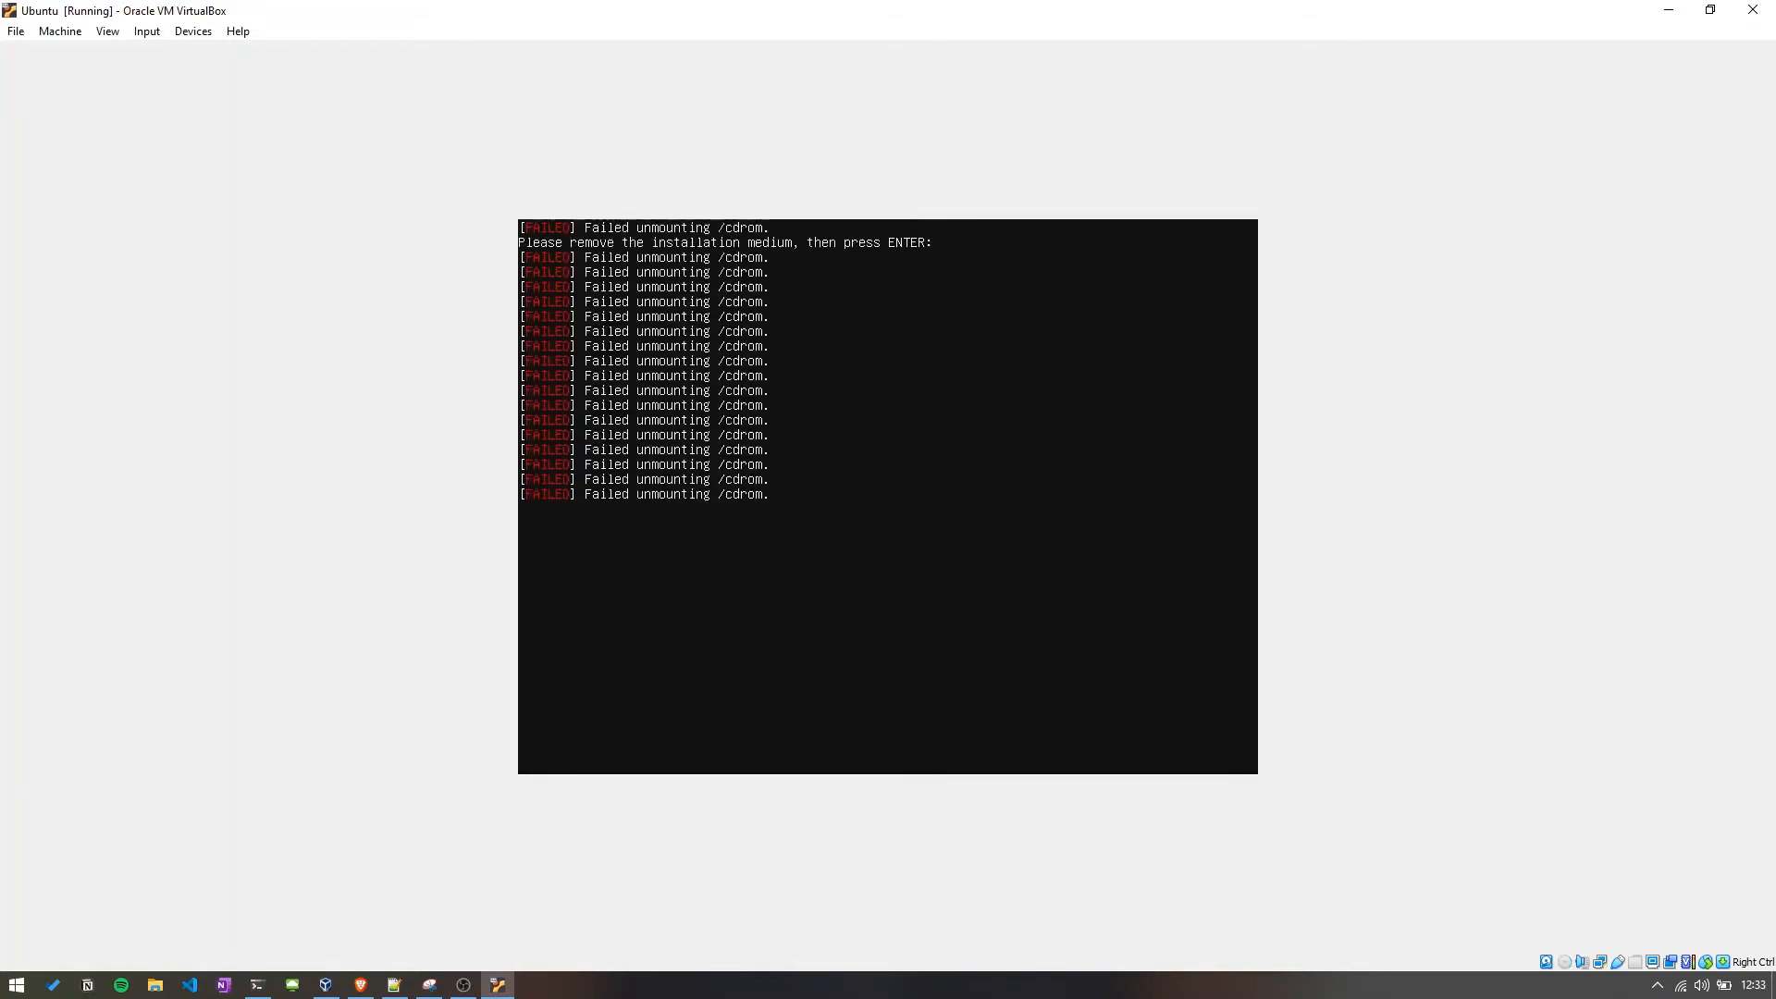
{"action": "key", "text": "Return"}
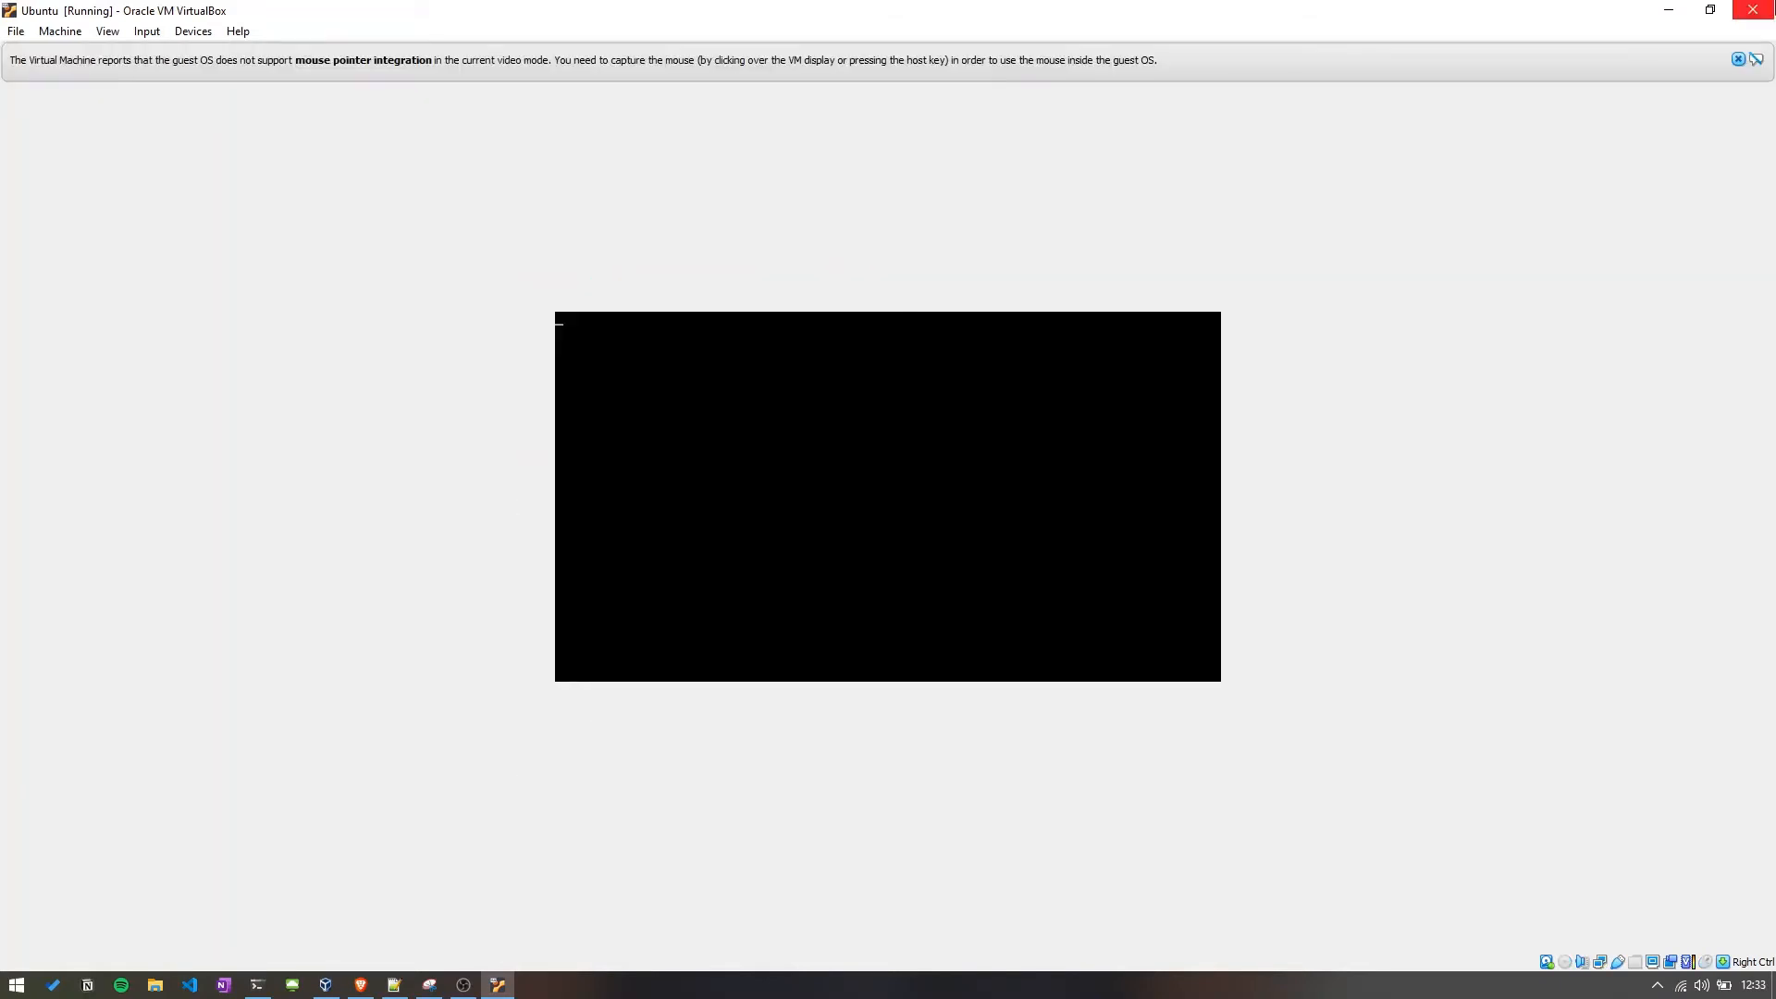
Dismiss the mouse integration notice and power off the virtual machine.
{"action": "left_click", "coordinate": [1738, 60]}
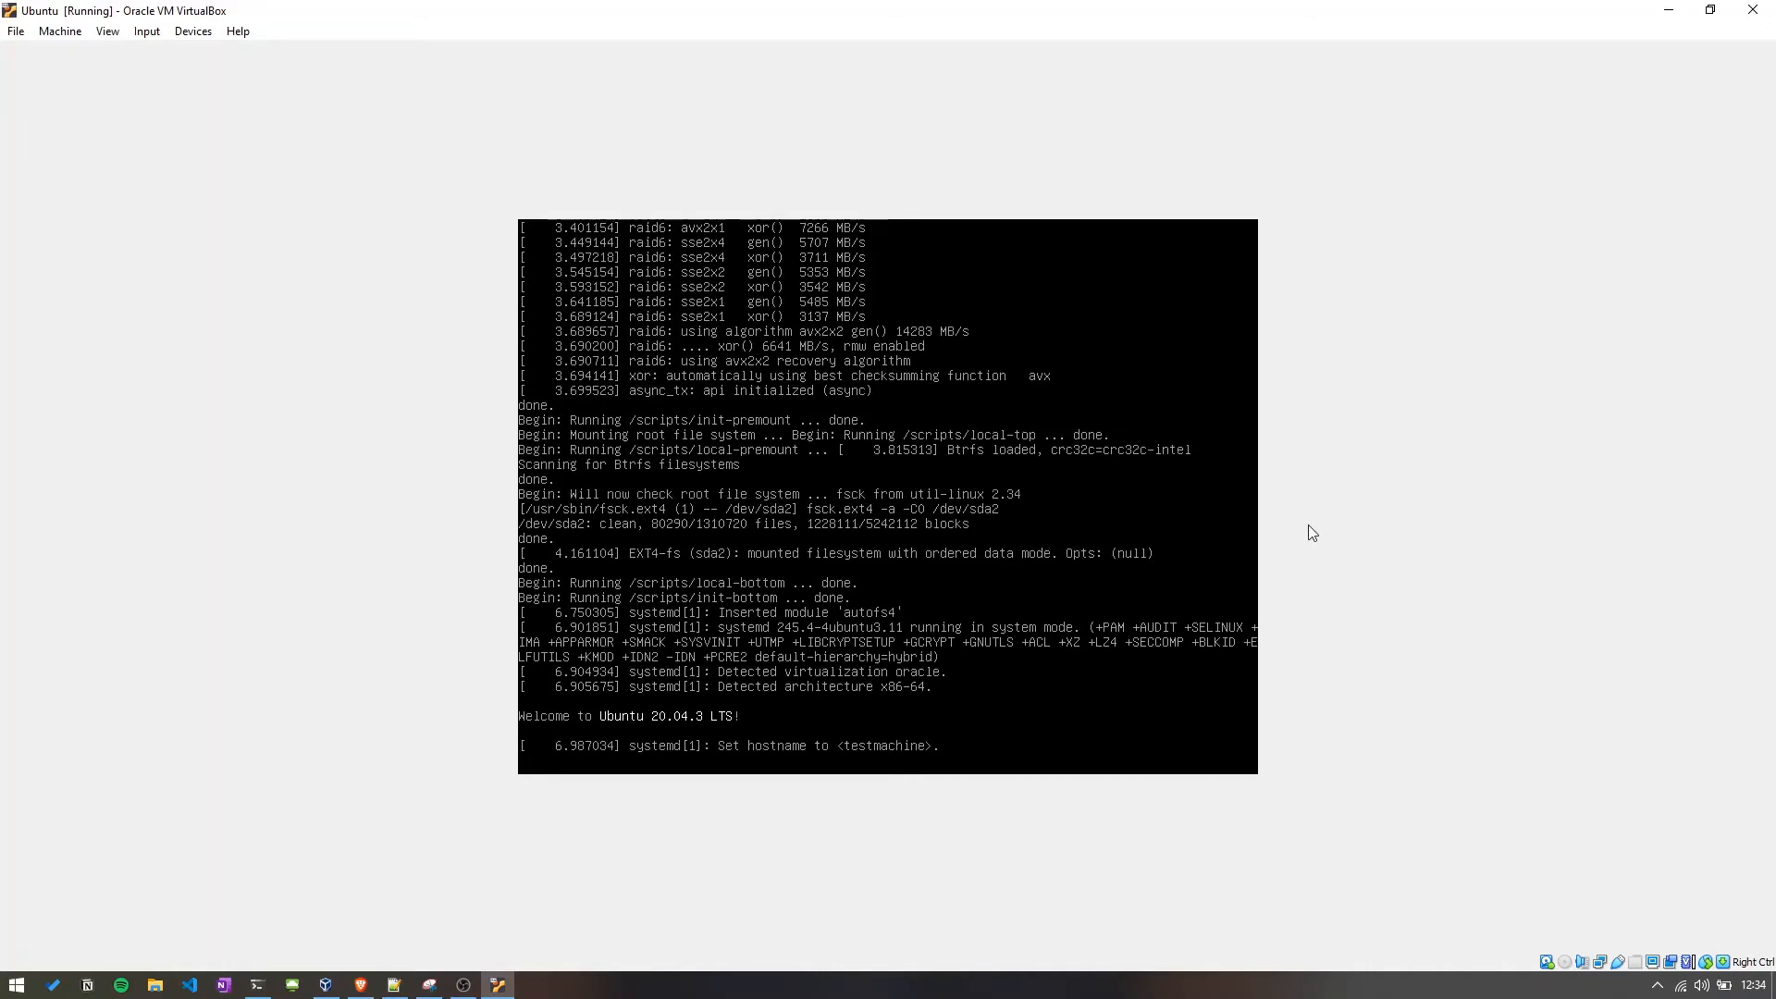
{"action": "left_click", "coordinate": [1752, 9]}
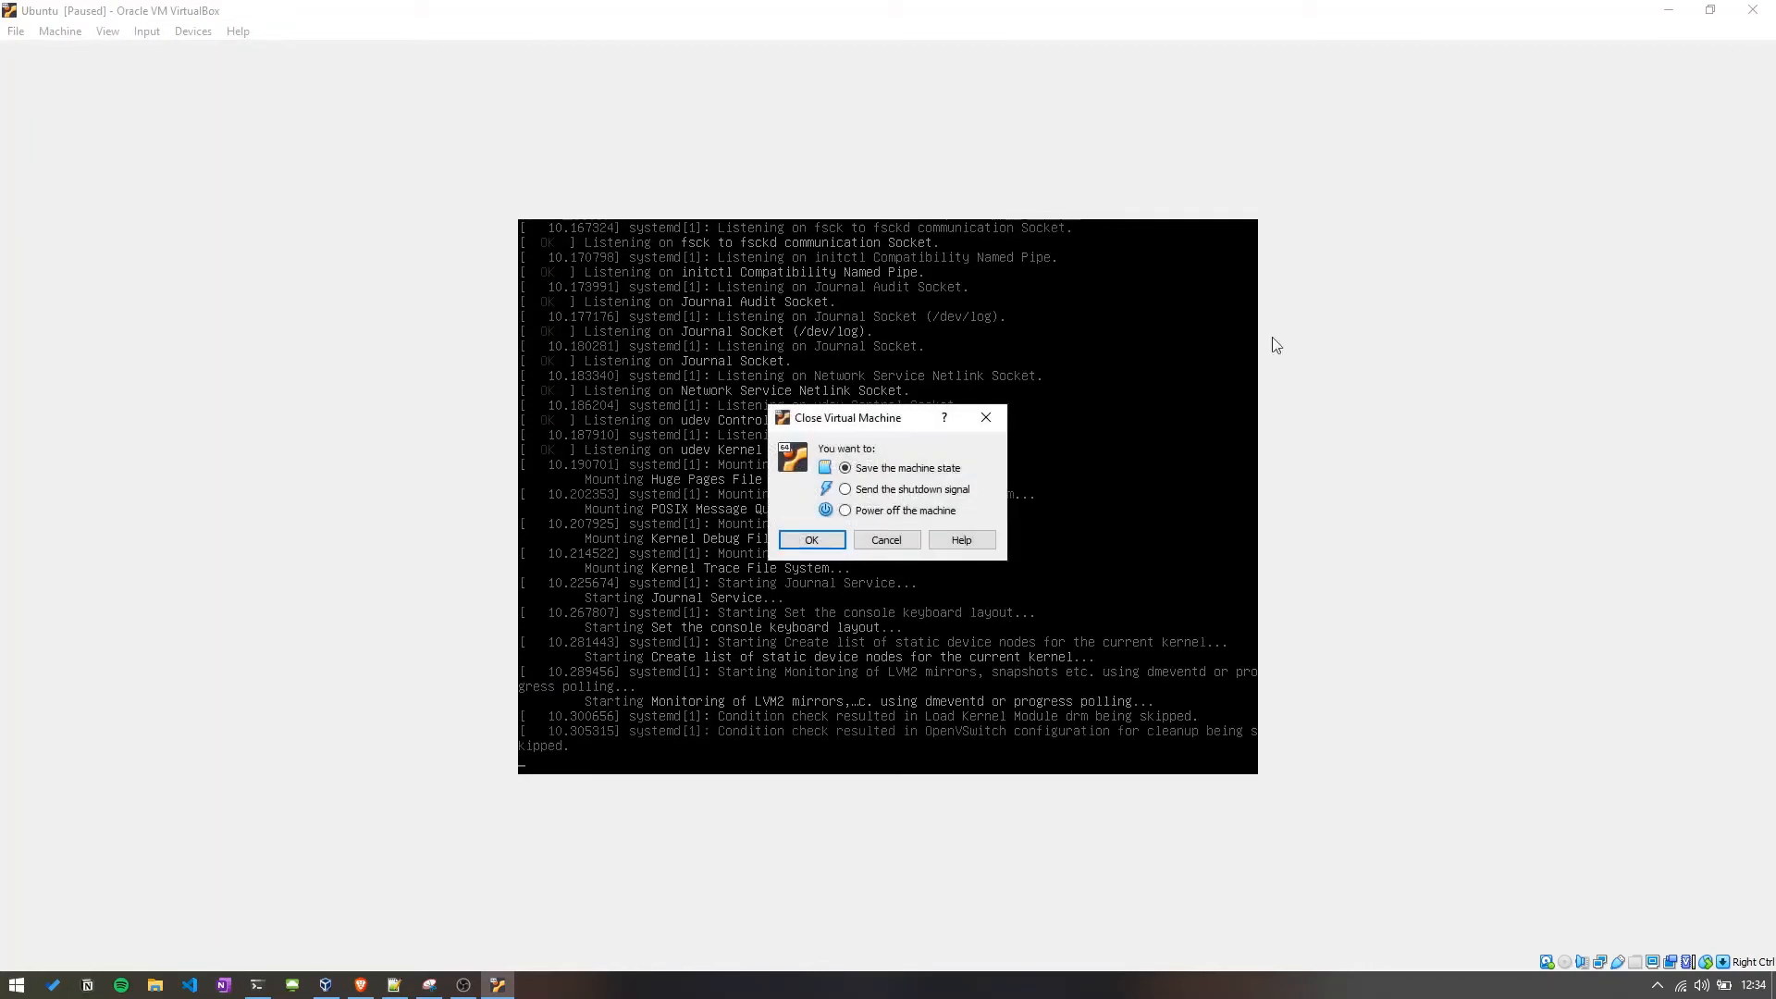
{"action": "left_click", "coordinate": [911, 511]}
{"action": "left_click", "coordinate": [811, 539]}
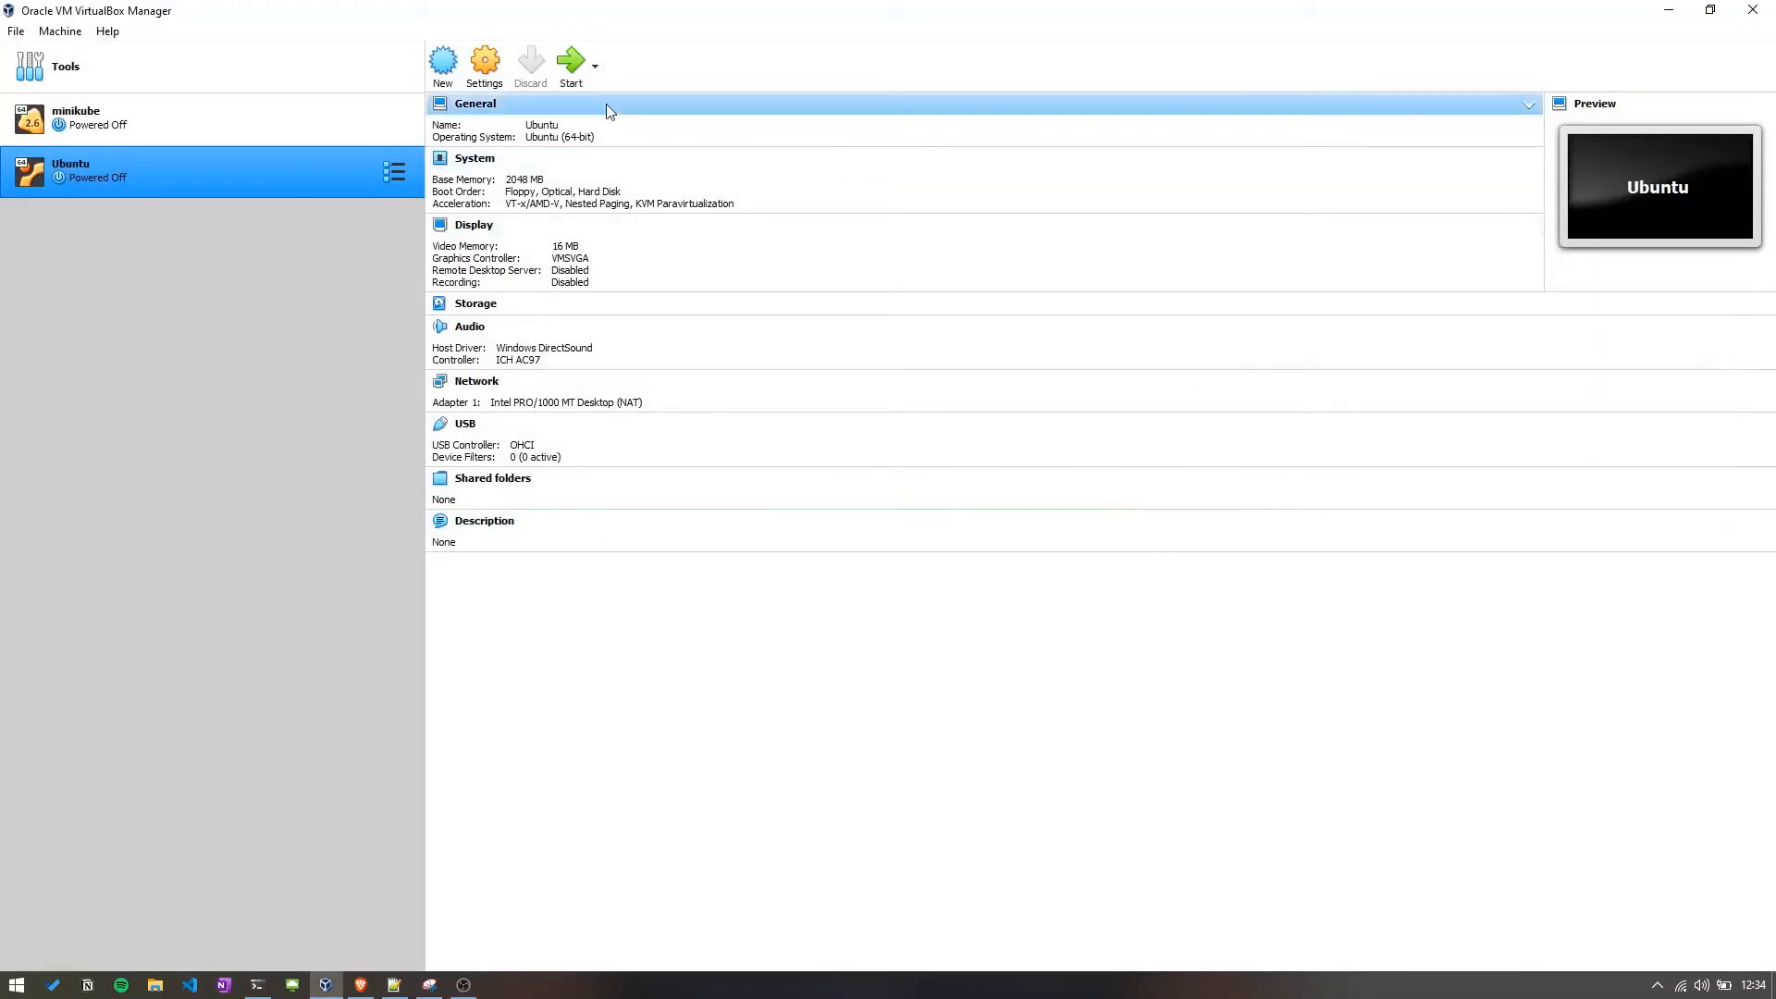
Inspect the Ubuntu VM's storage settings, checking the IDE optical drive is empty, and dismiss the guest notice after restart.
{"action": "left_click", "coordinate": [485, 63]}
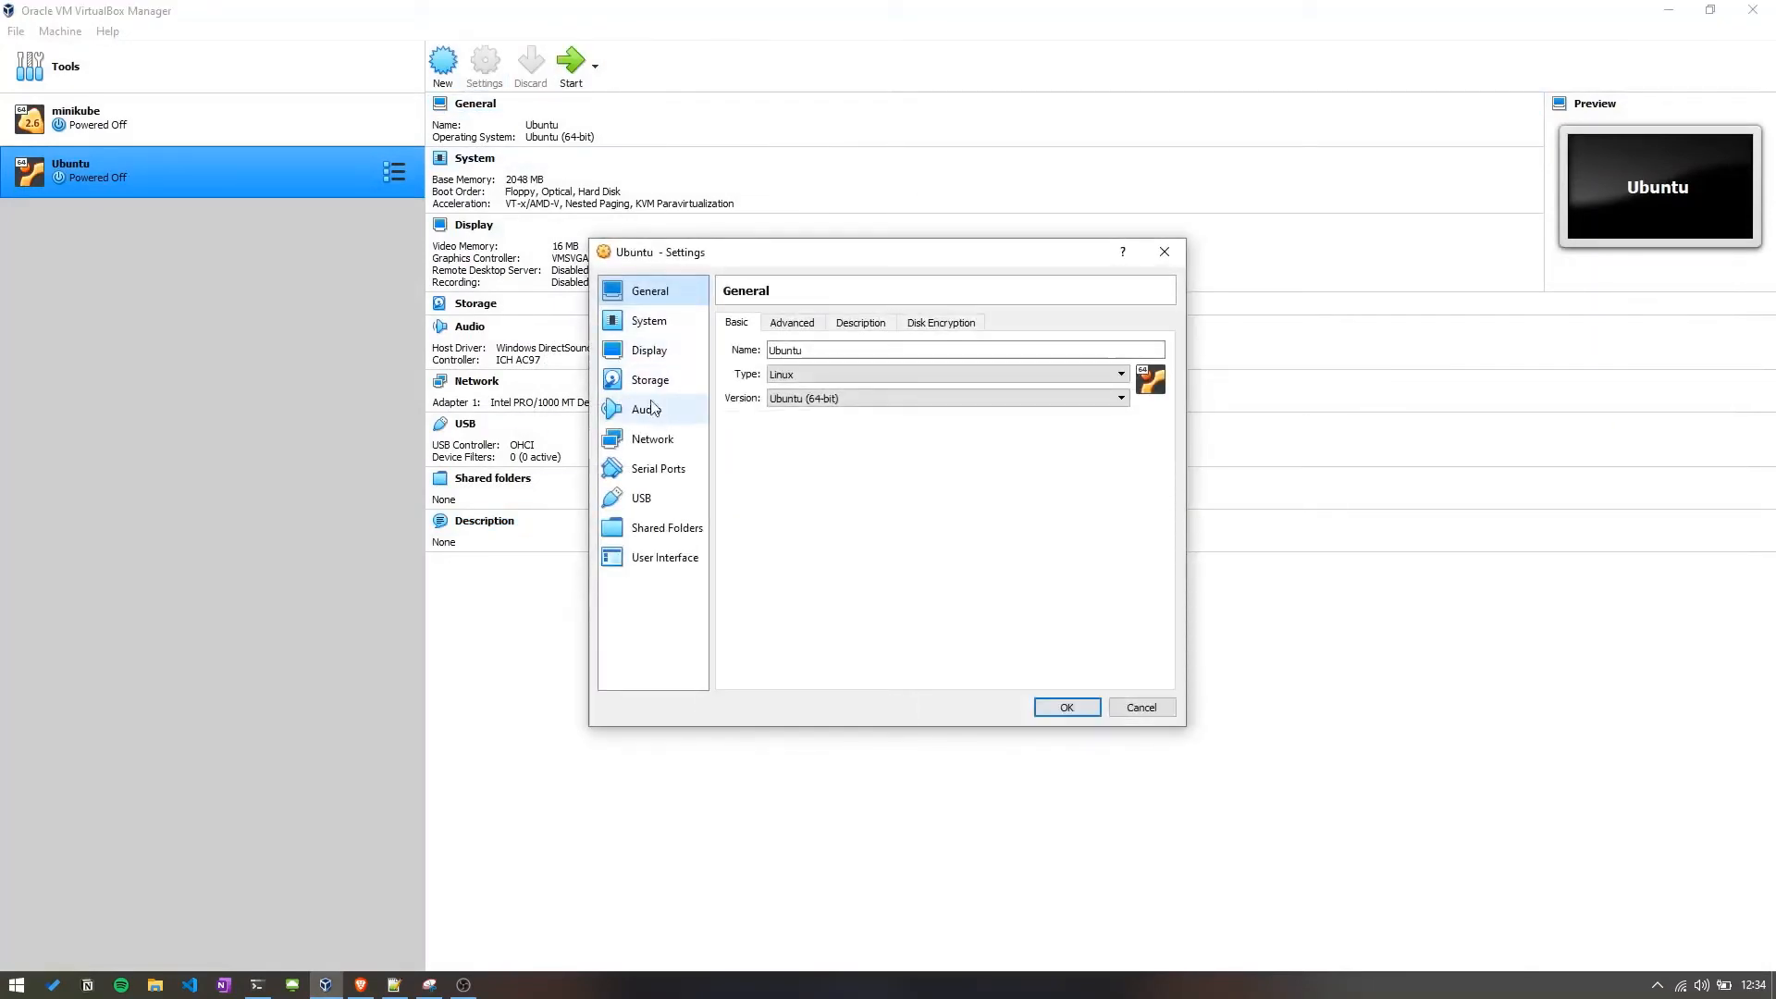
{"action": "left_click", "coordinate": [650, 381]}
{"action": "left_click", "coordinate": [895, 412]}
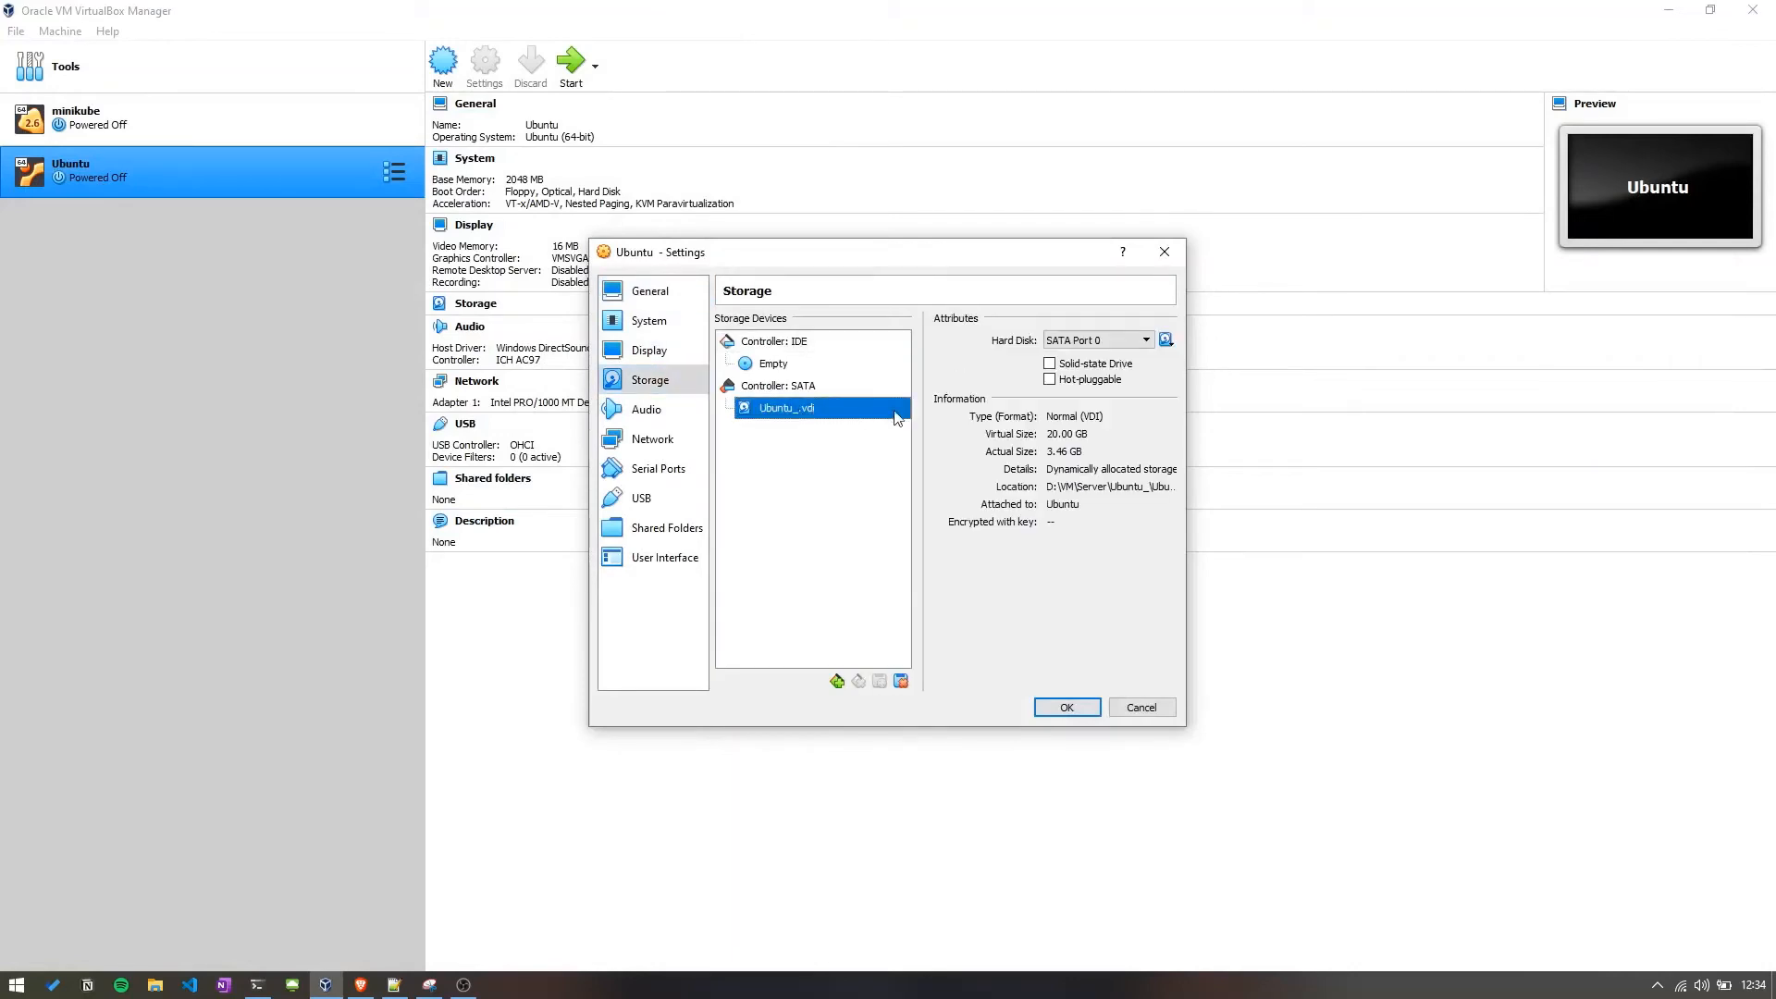
{"action": "left_click", "coordinate": [780, 365]}
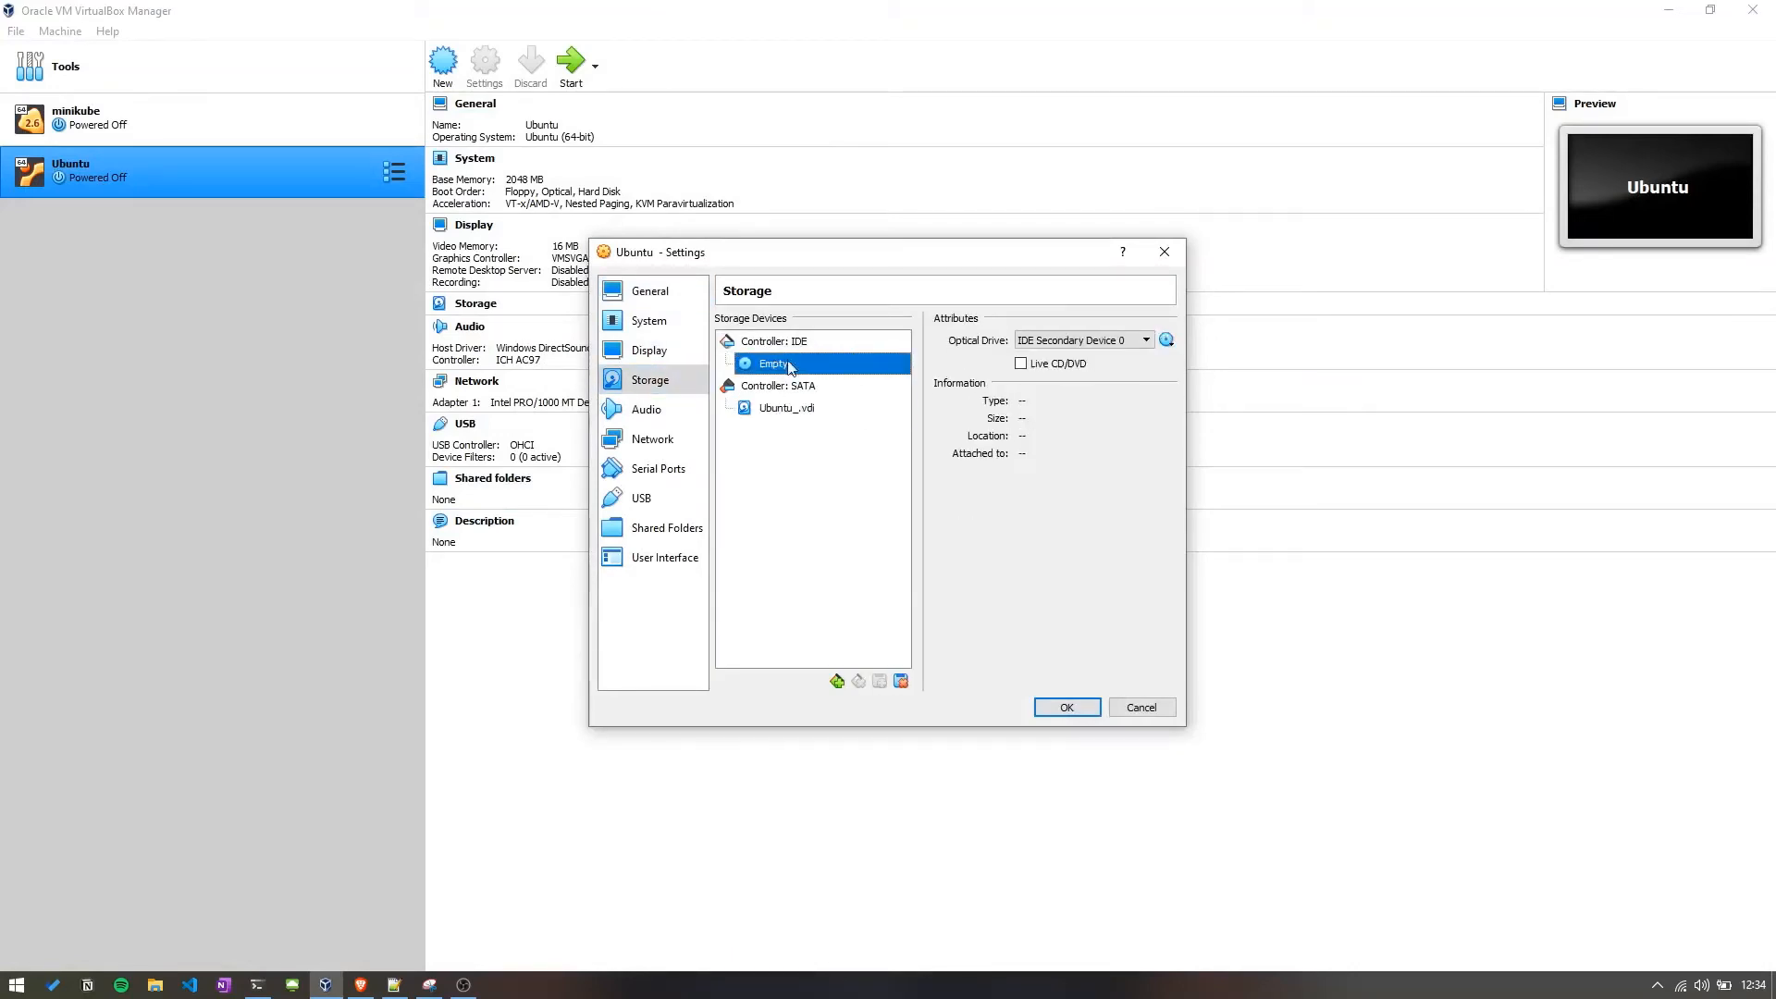
{"action": "left_click", "coordinate": [1068, 344]}
{"action": "left_click", "coordinate": [1065, 340]}
{"action": "left_click", "coordinate": [810, 370]}
{"action": "left_click", "coordinate": [1078, 714]}
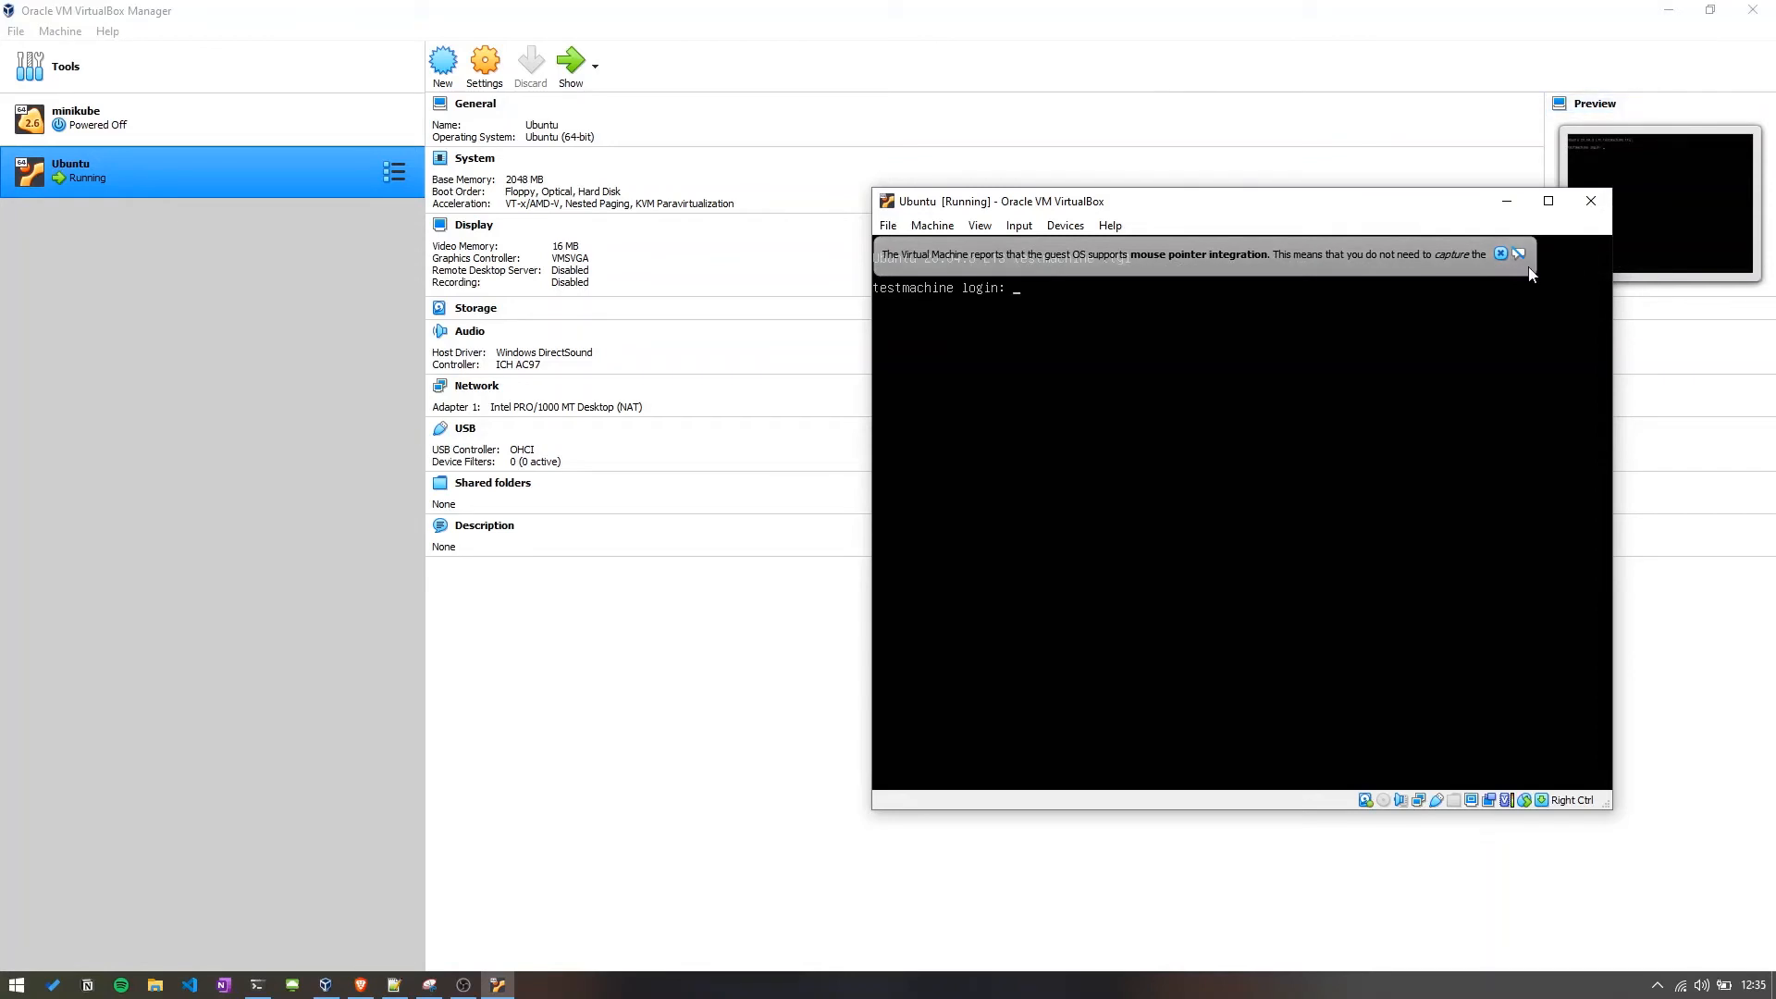
{"action": "left_click", "coordinate": [1501, 254]}
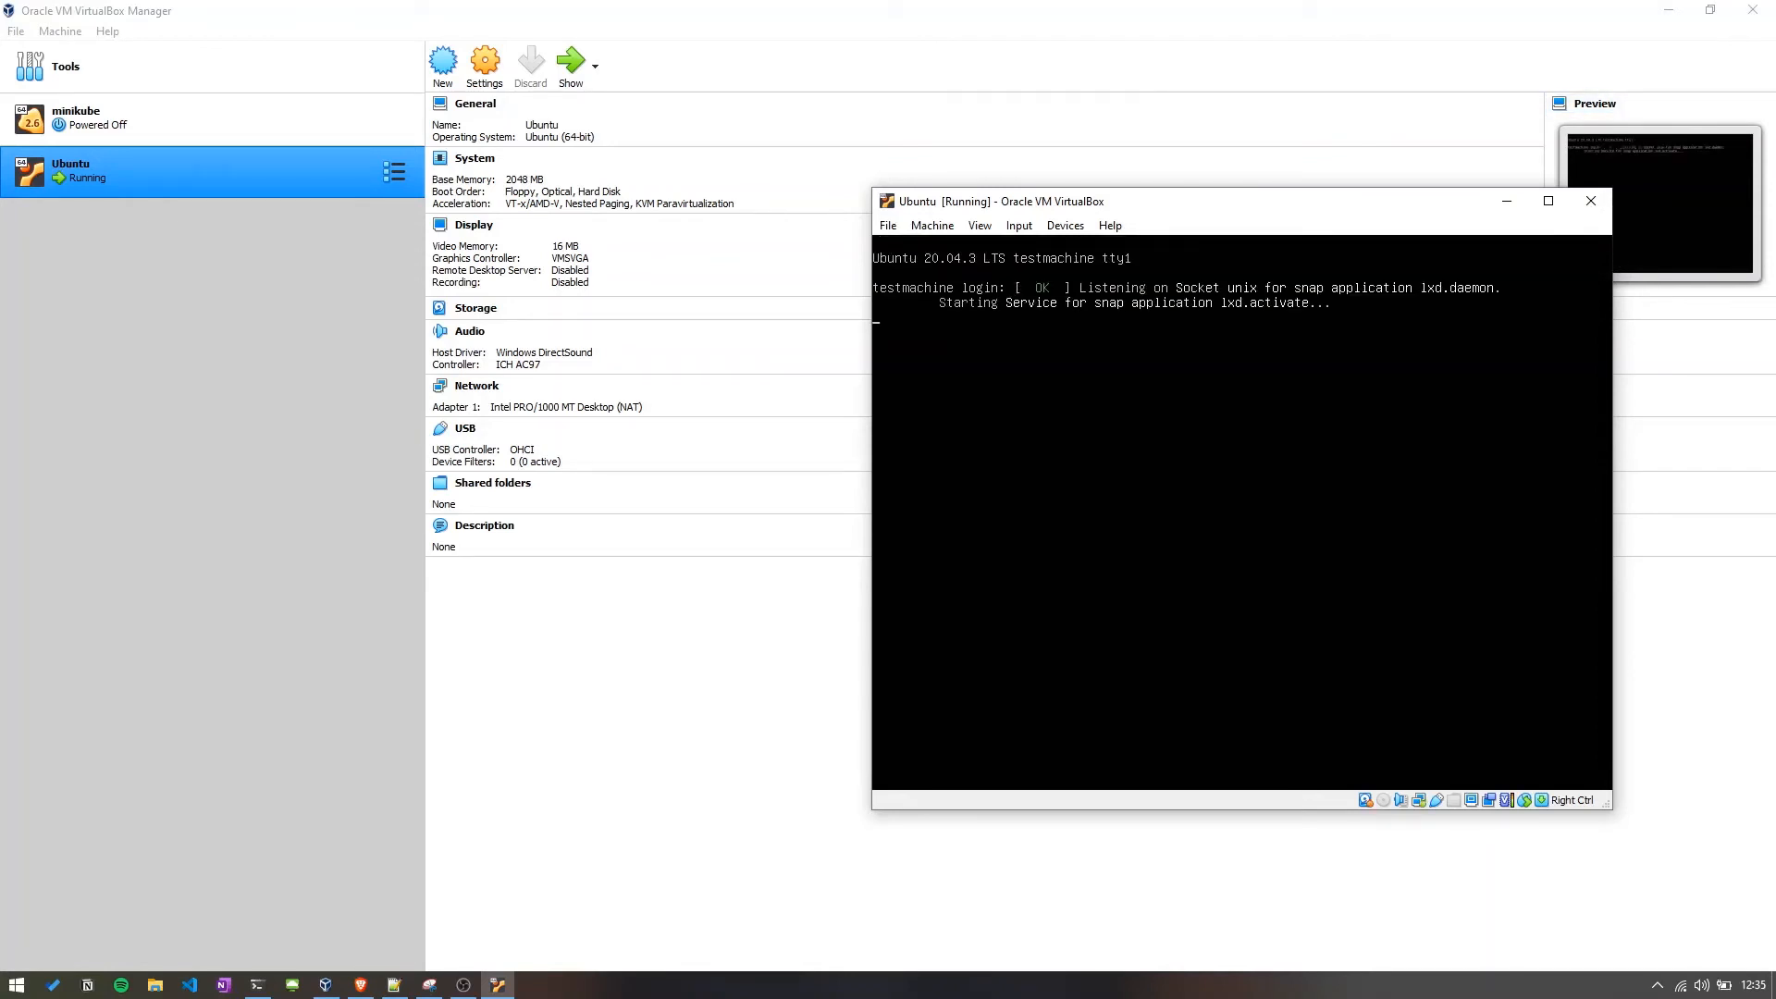
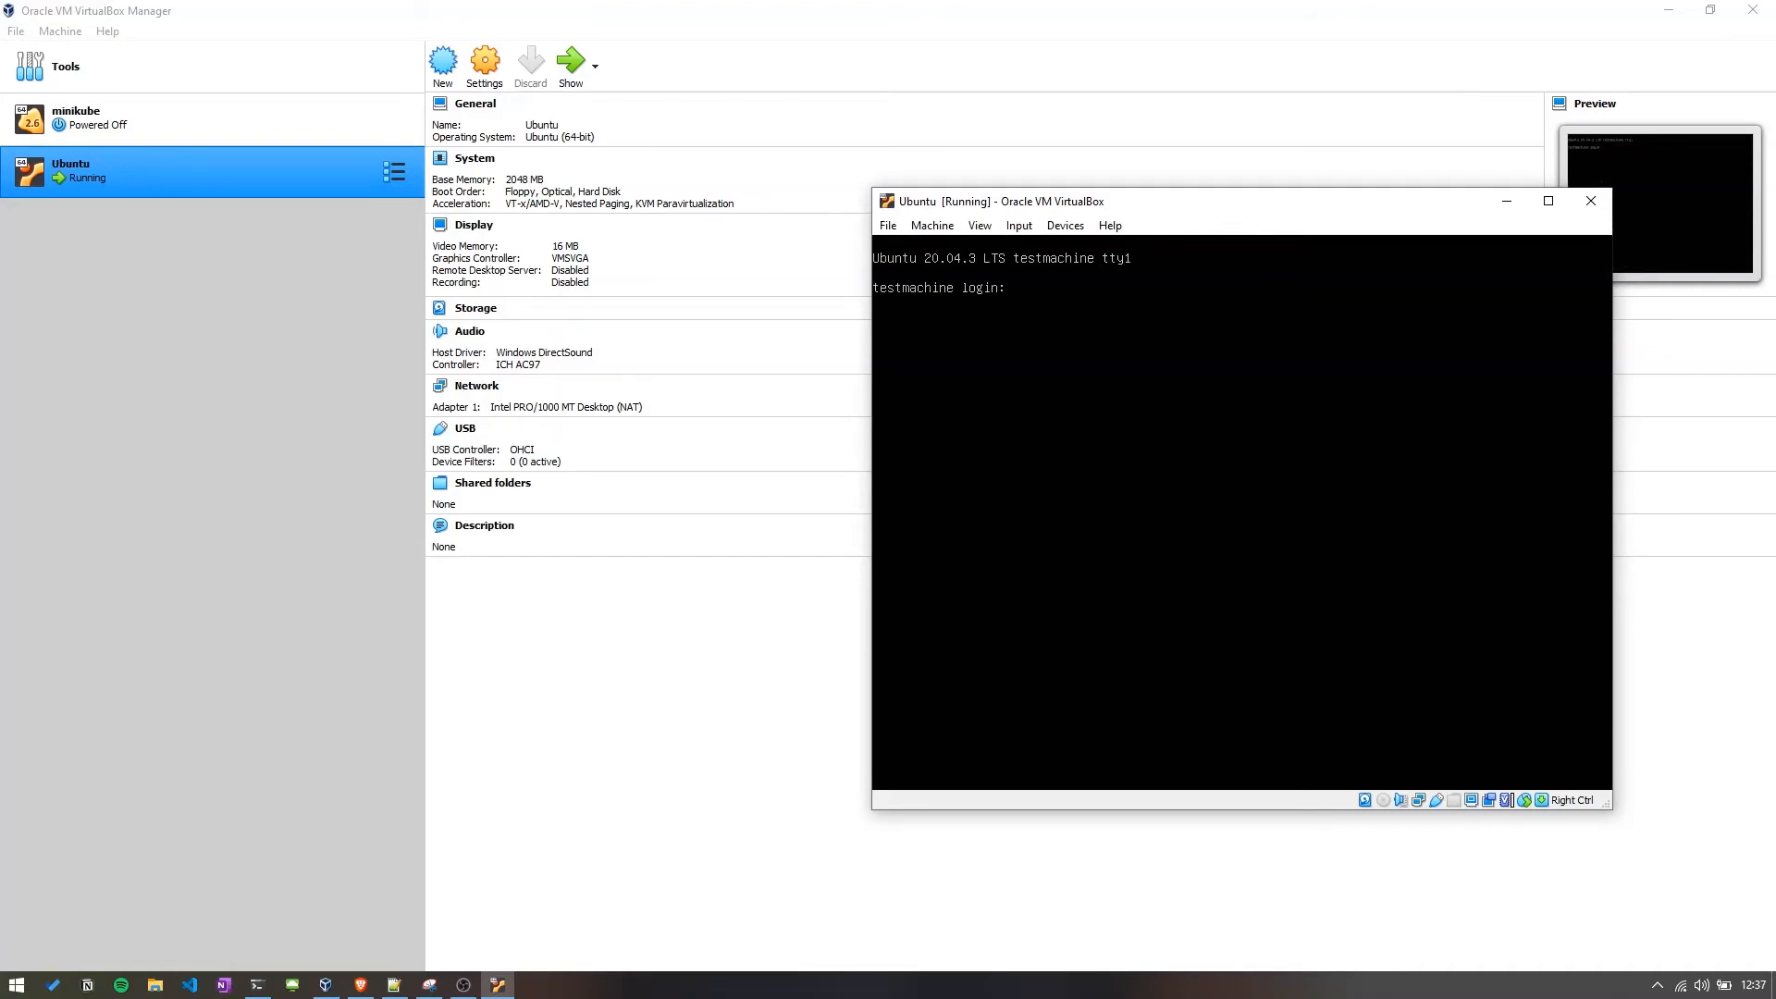
Log in at the VM console as user bxt with the account password.
{"action": "key", "text": "Return"}
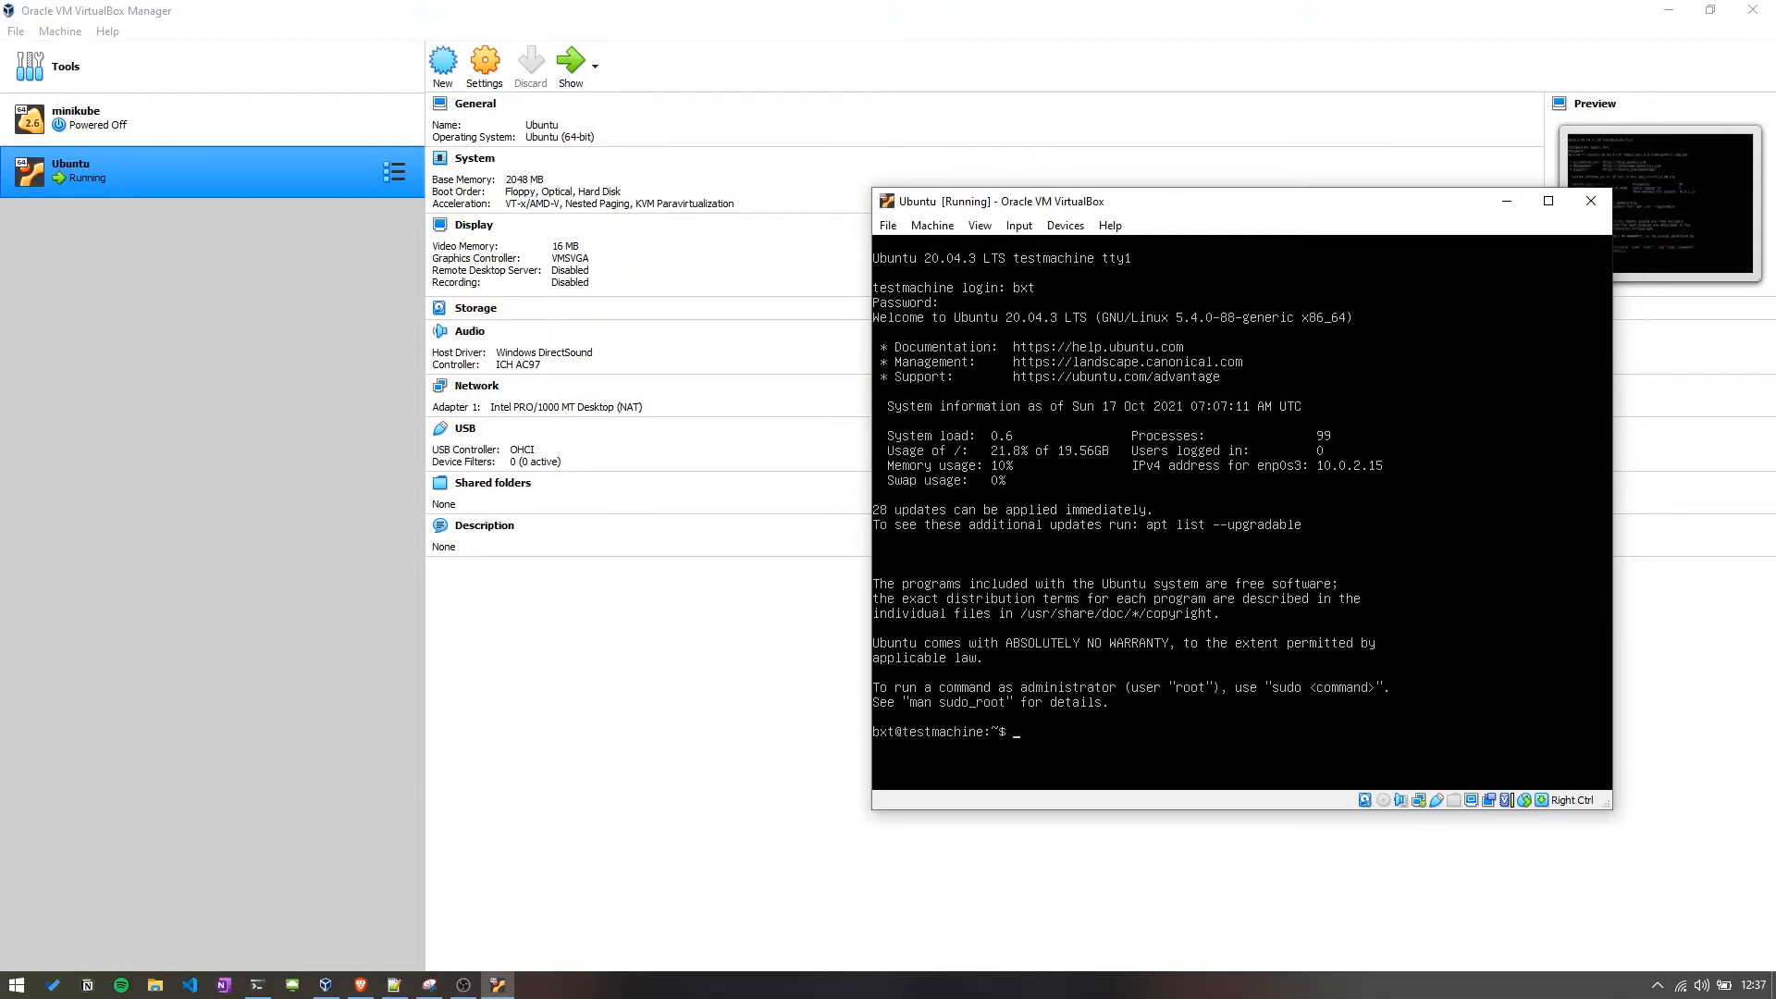
Run sudo apt update in the VM, entering the account password for sudo.
{"action": "type", "text": "sudo apt update"}
{"action": "key", "text": "Return"}
{"action": "key", "text": "Return"}
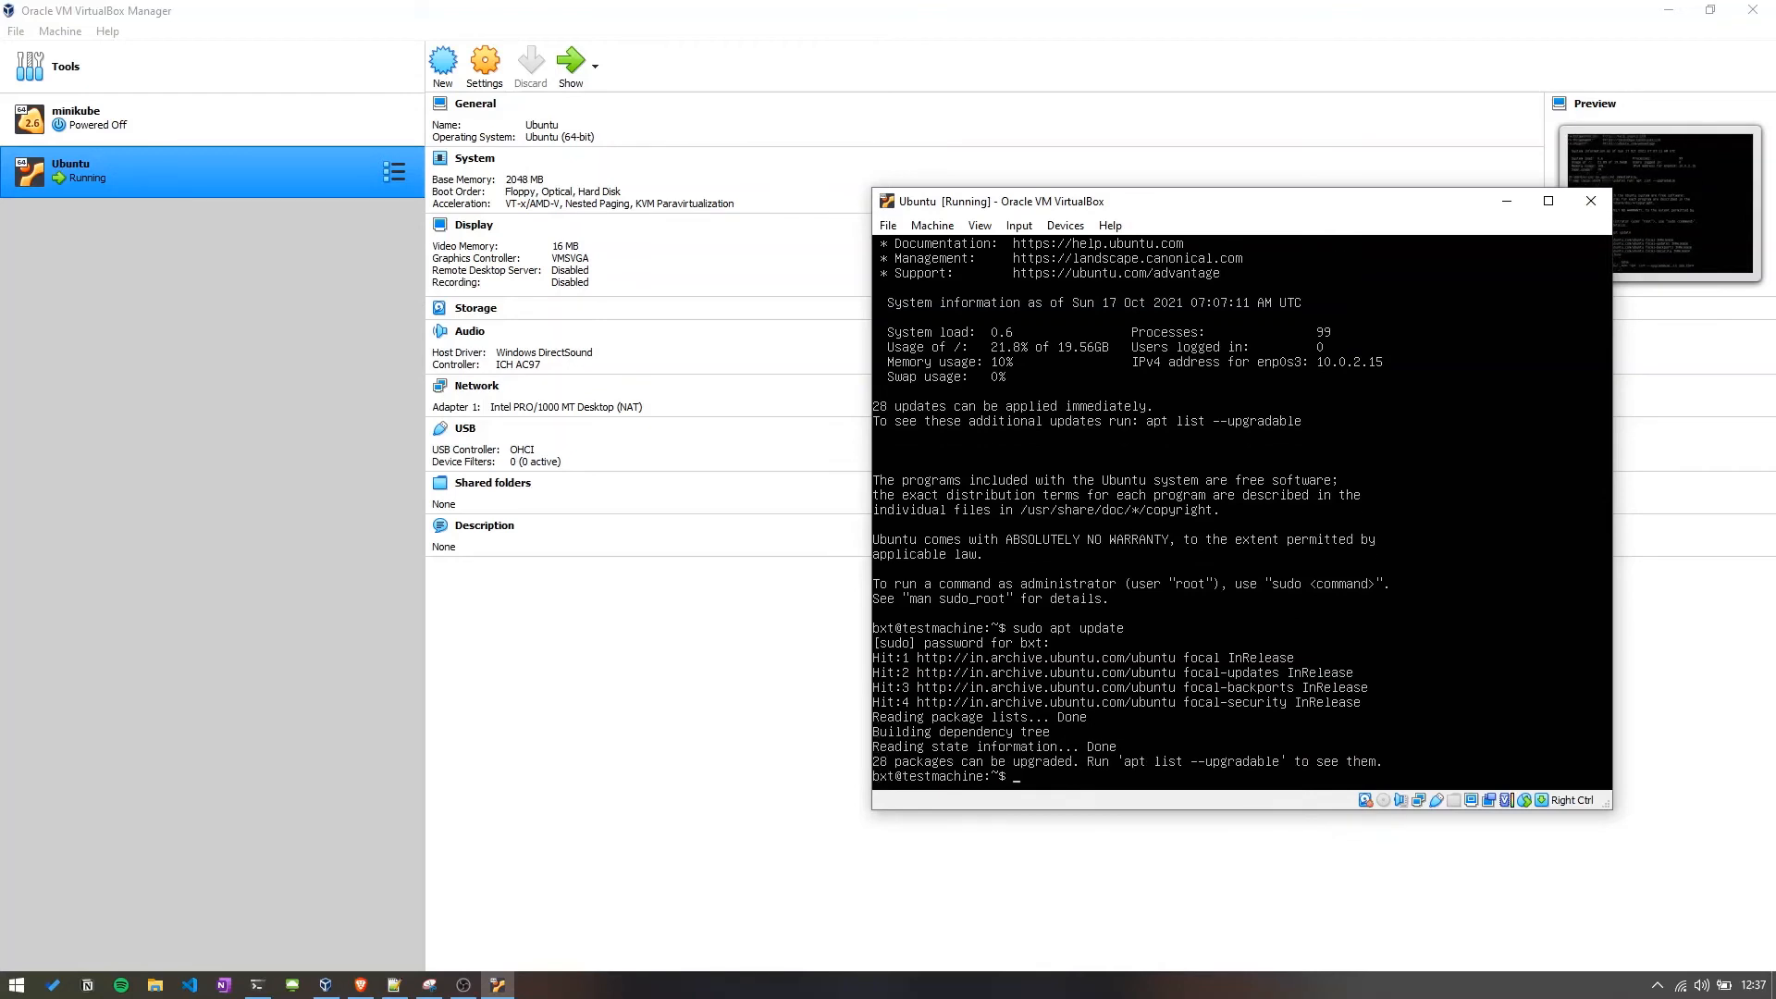
List the VM's network interfaces and addresses with ip a.
{"action": "type", "text": "ip a"}
{"action": "key", "text": "Return"}
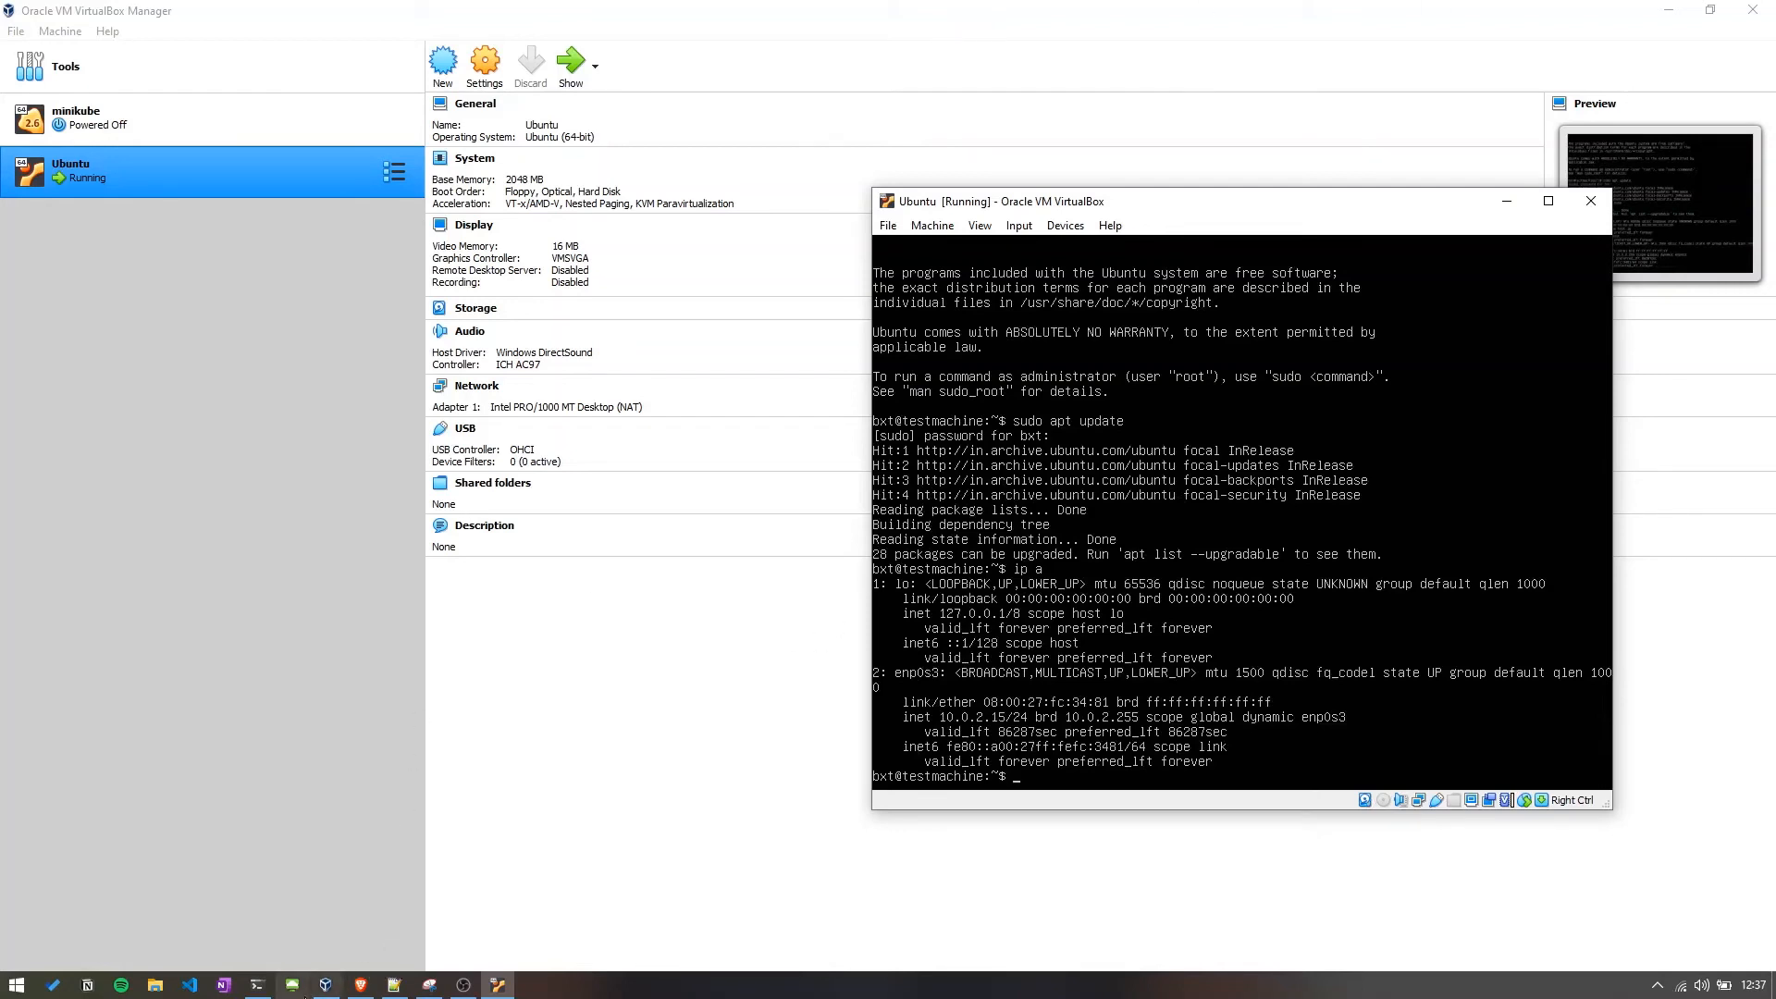
Bring up the host terminal, resize it beside the VM window and switch to its Command Prompt tab.
{"action": "left_click", "coordinate": [260, 988]}
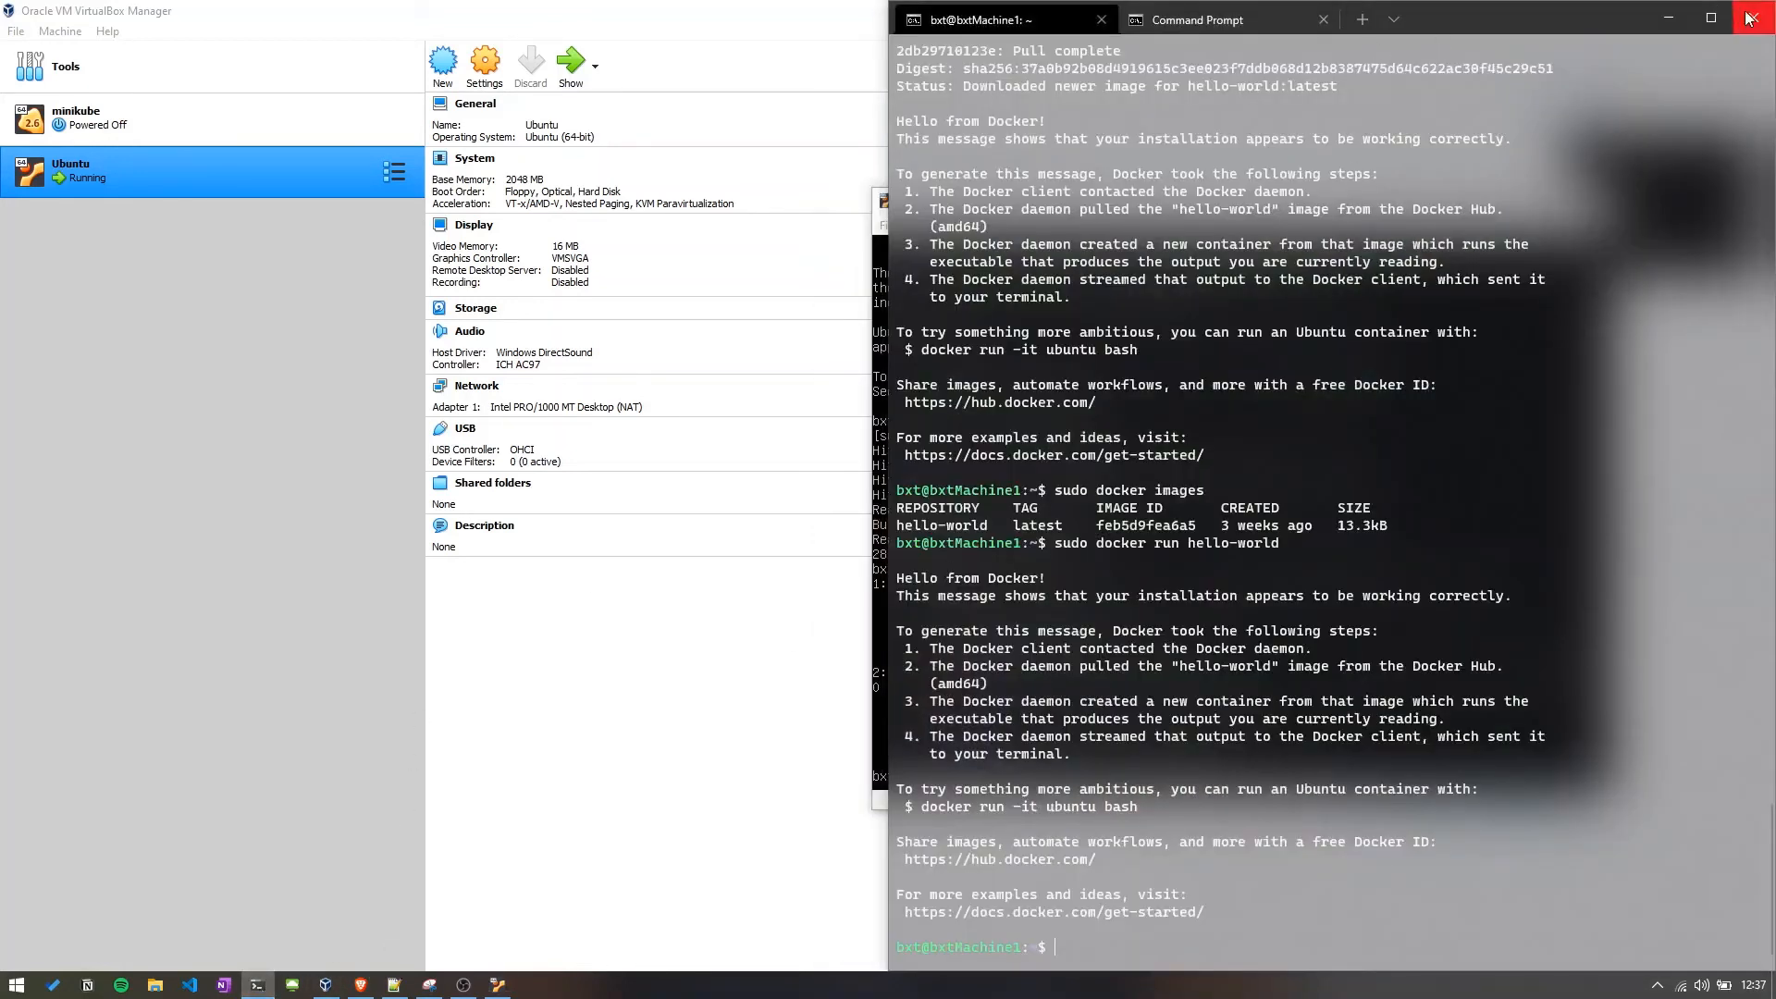
{"action": "left_click", "coordinate": [1711, 20]}
{"action": "left_click", "coordinate": [1712, 16]}
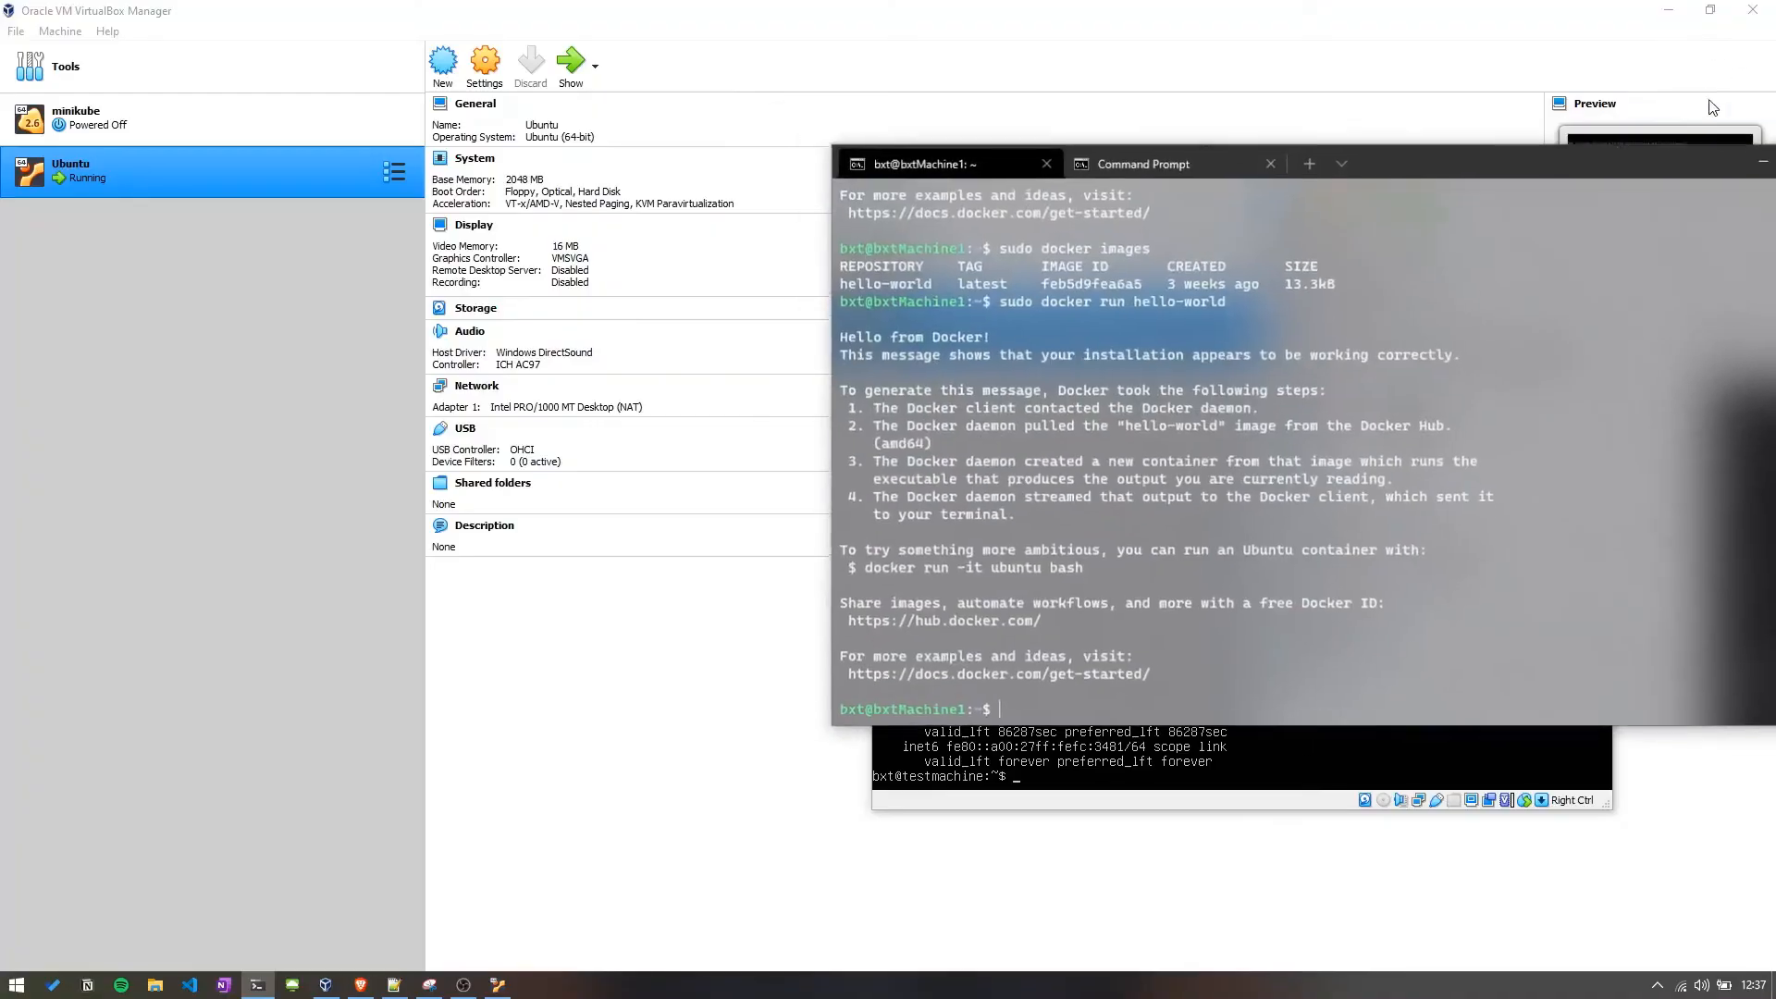
{"action": "left_click_drag", "start_coordinate": [1497, 169], "coordinate": [734, 241]}
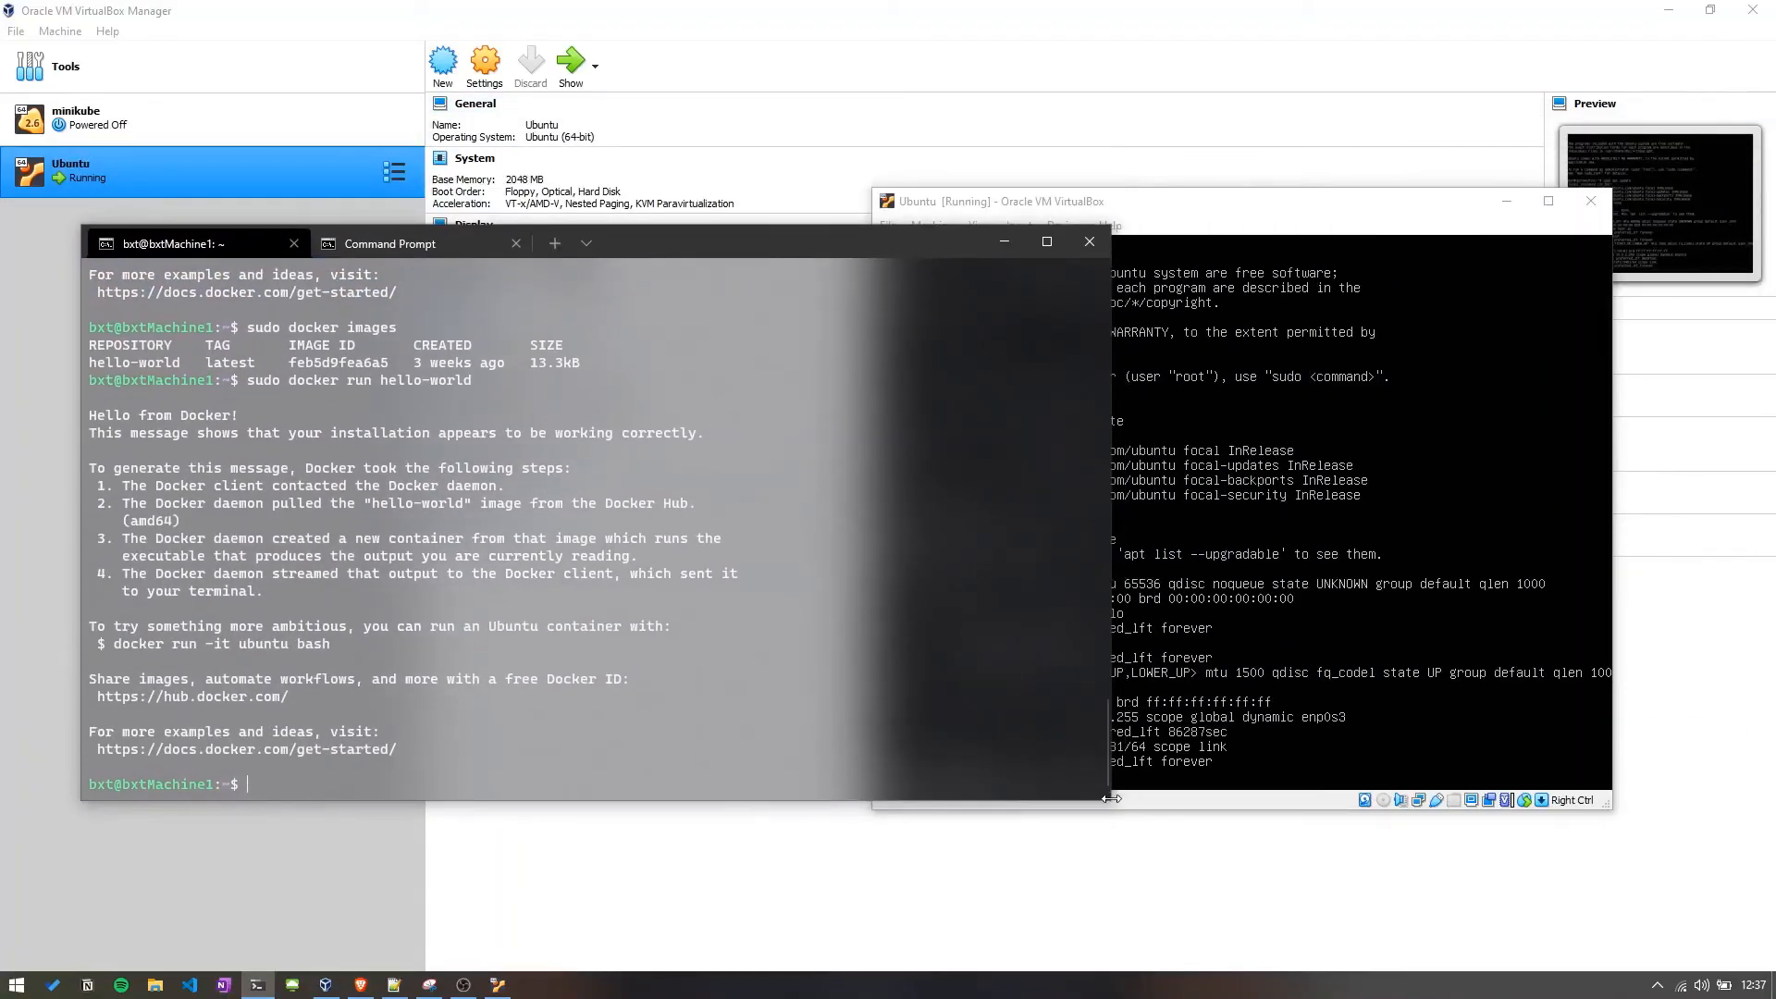
{"action": "left_click_drag", "start_coordinate": [1110, 800], "coordinate": [850, 783]}
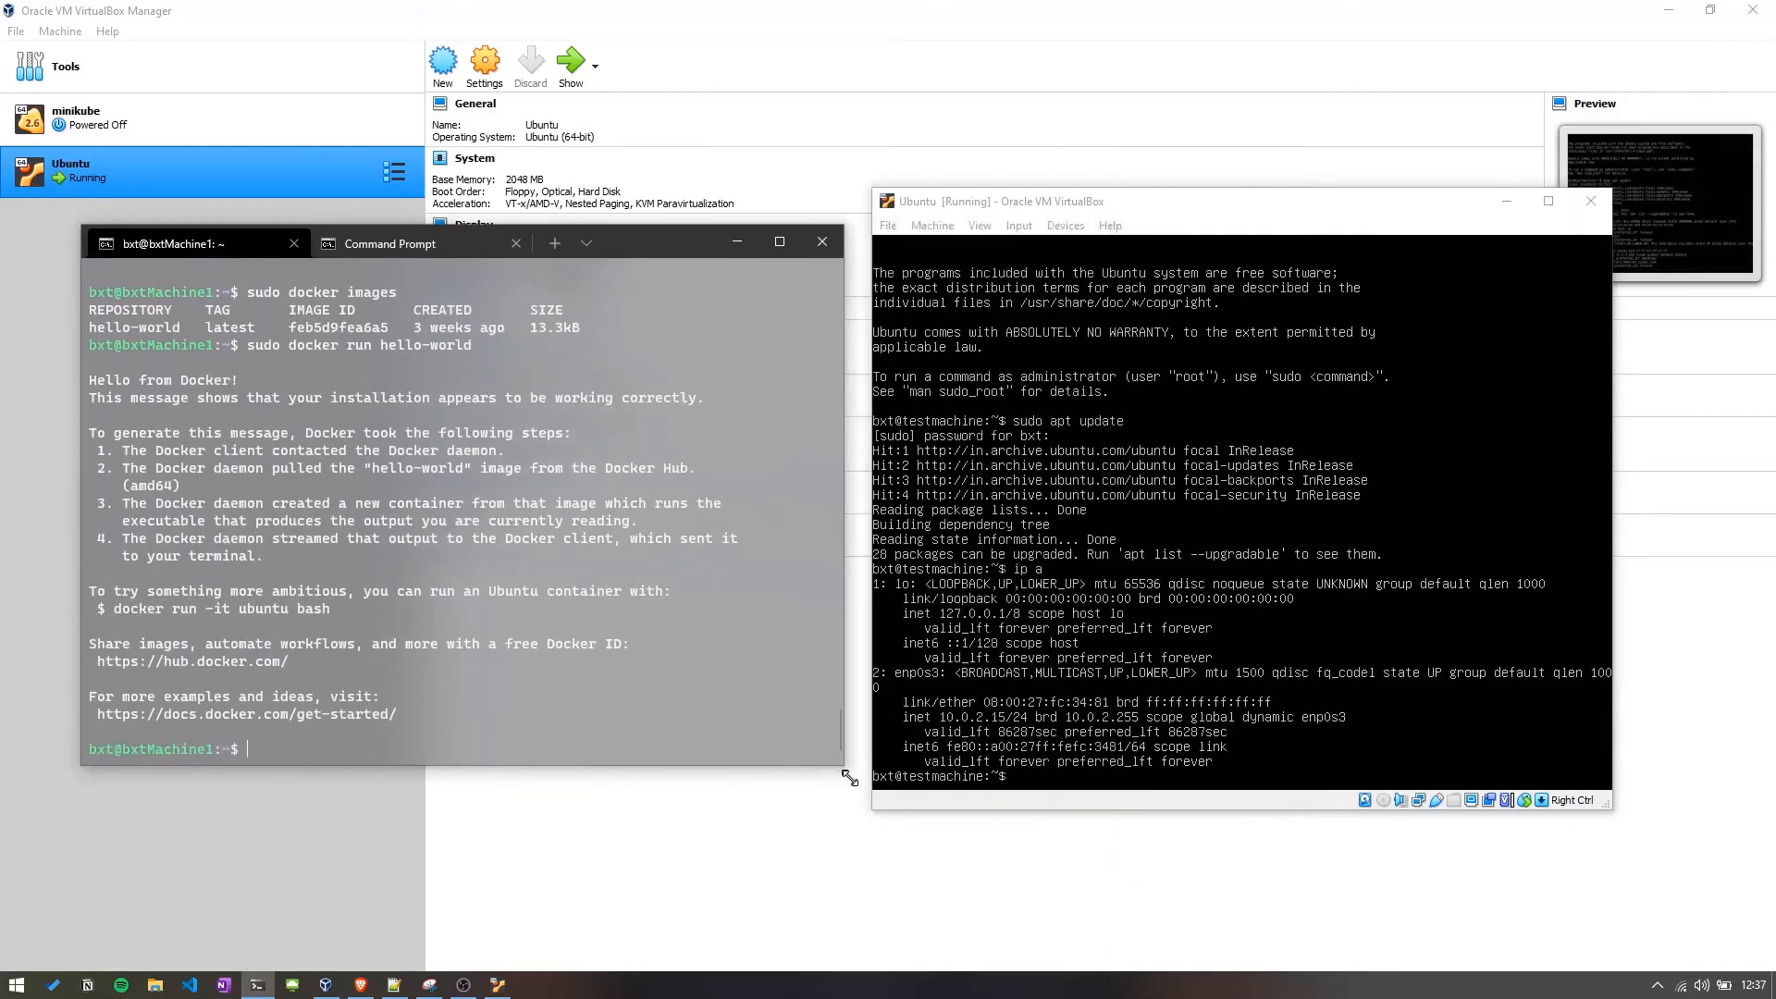
{"action": "scroll", "coordinate": [430, 487], "scroll_direction": "up", "scroll_amount": 4}
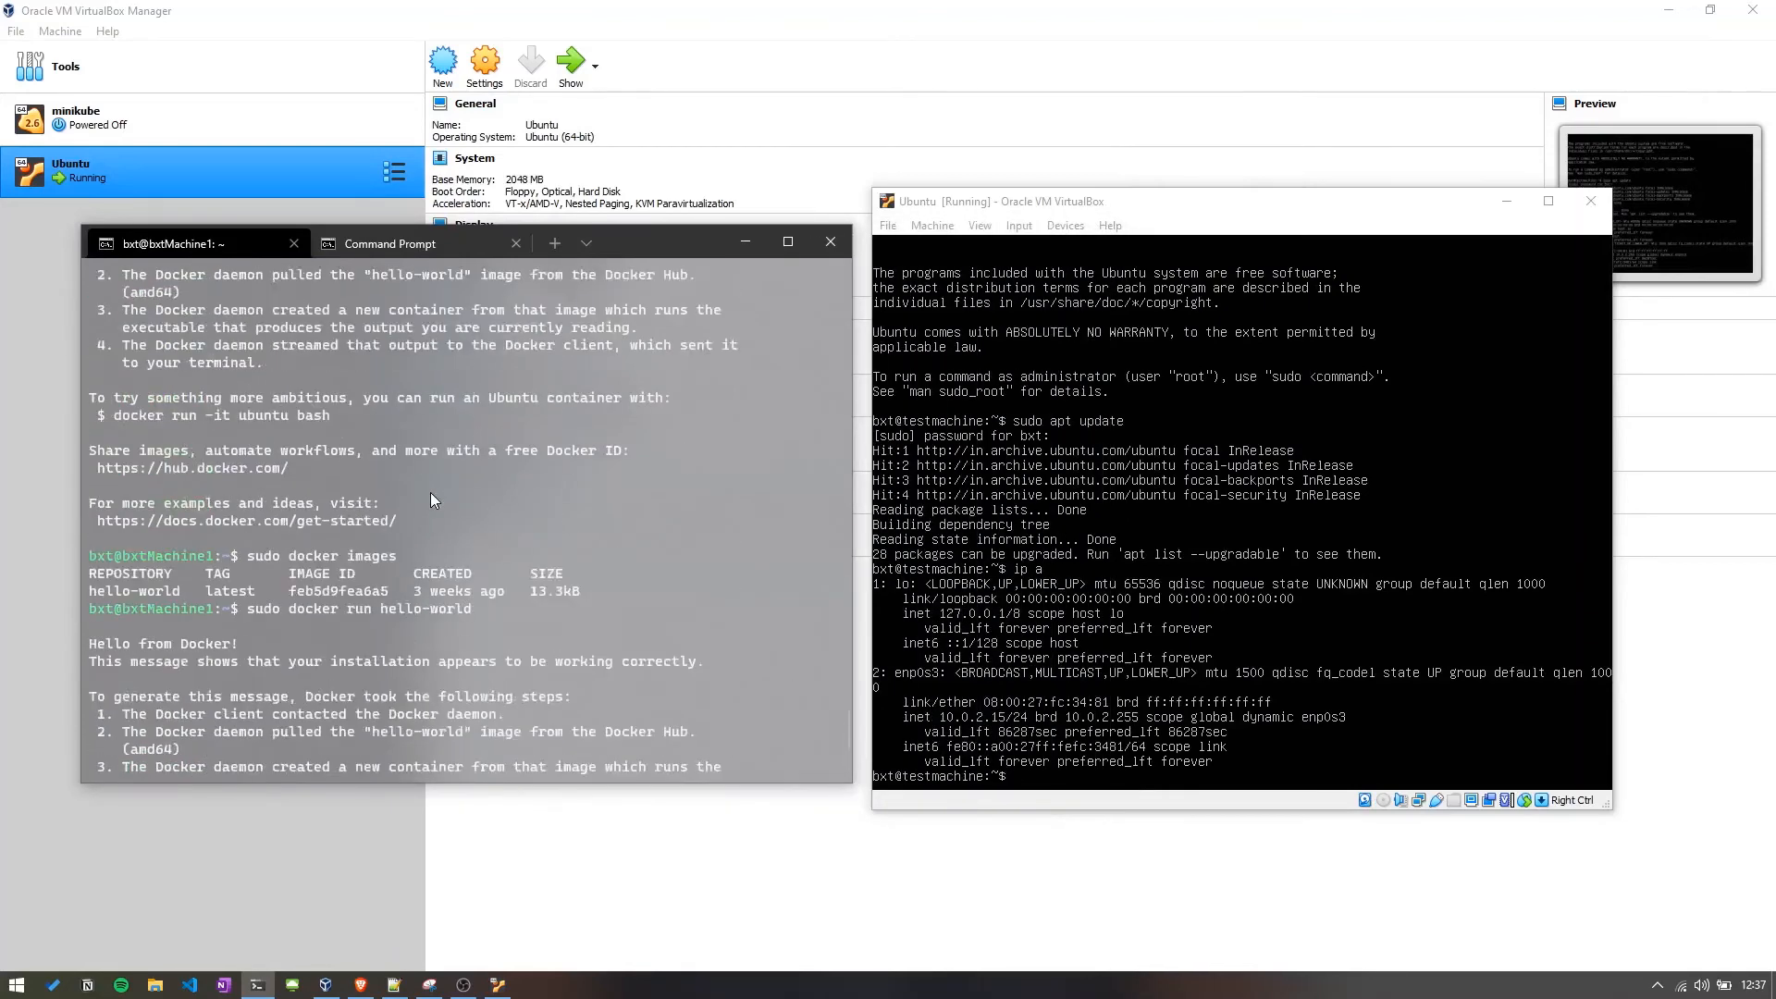
{"action": "scroll", "coordinate": [430, 492], "scroll_direction": "down", "scroll_amount": 4}
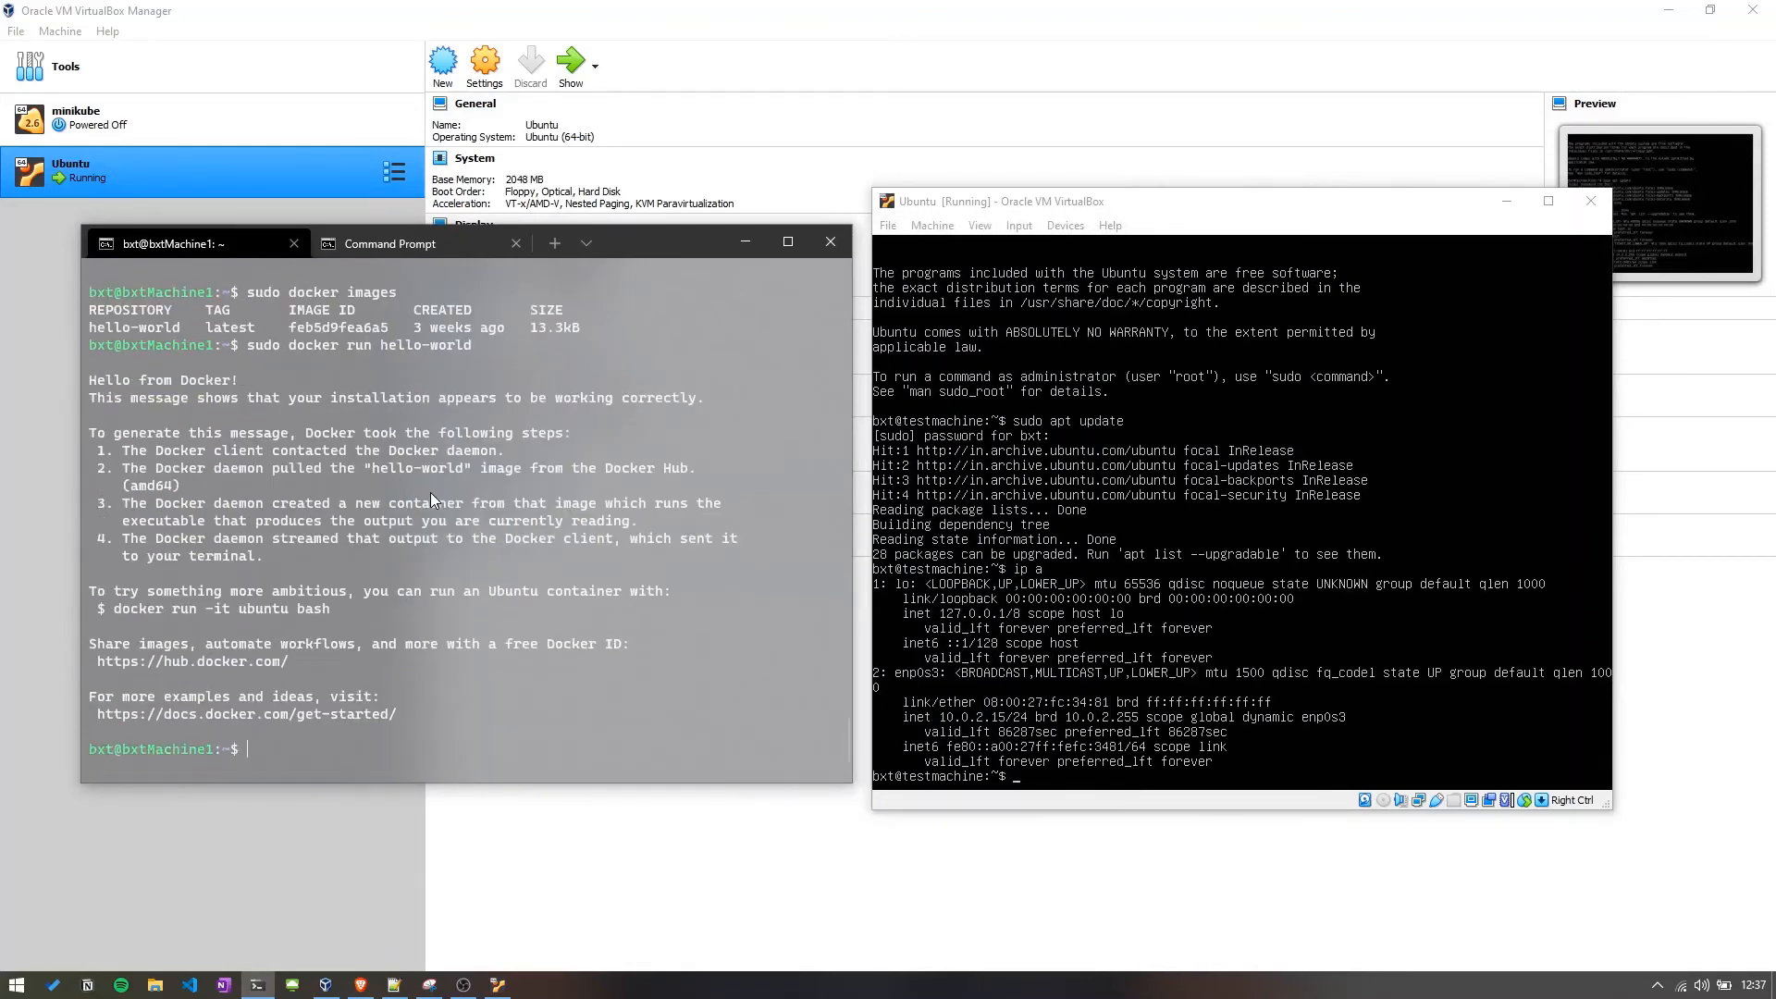
{"action": "left_click", "coordinate": [370, 246]}
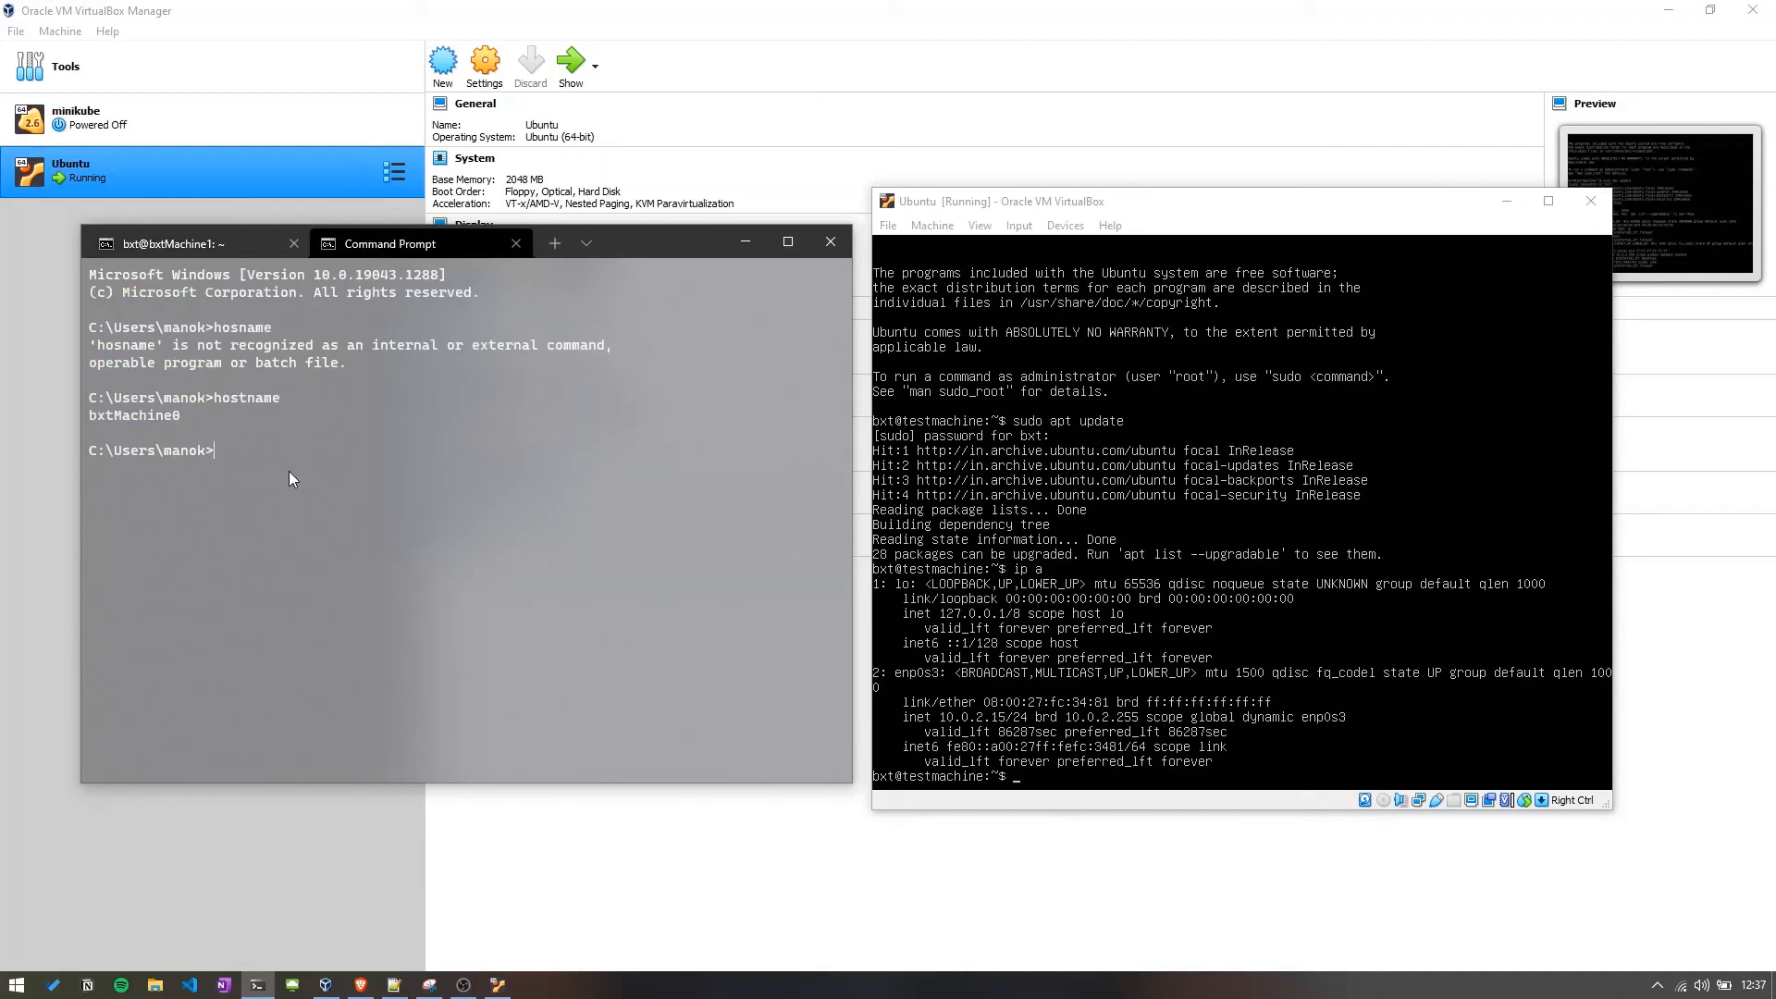
{"action": "type", "text": "ssh bxt@"}
{"action": "type", "text": "10.0.2.15"}
{"action": "key", "text": "Return"}
{"action": "key", "text": "ctrl+c"}
{"action": "left_click", "coordinate": [743, 245]}
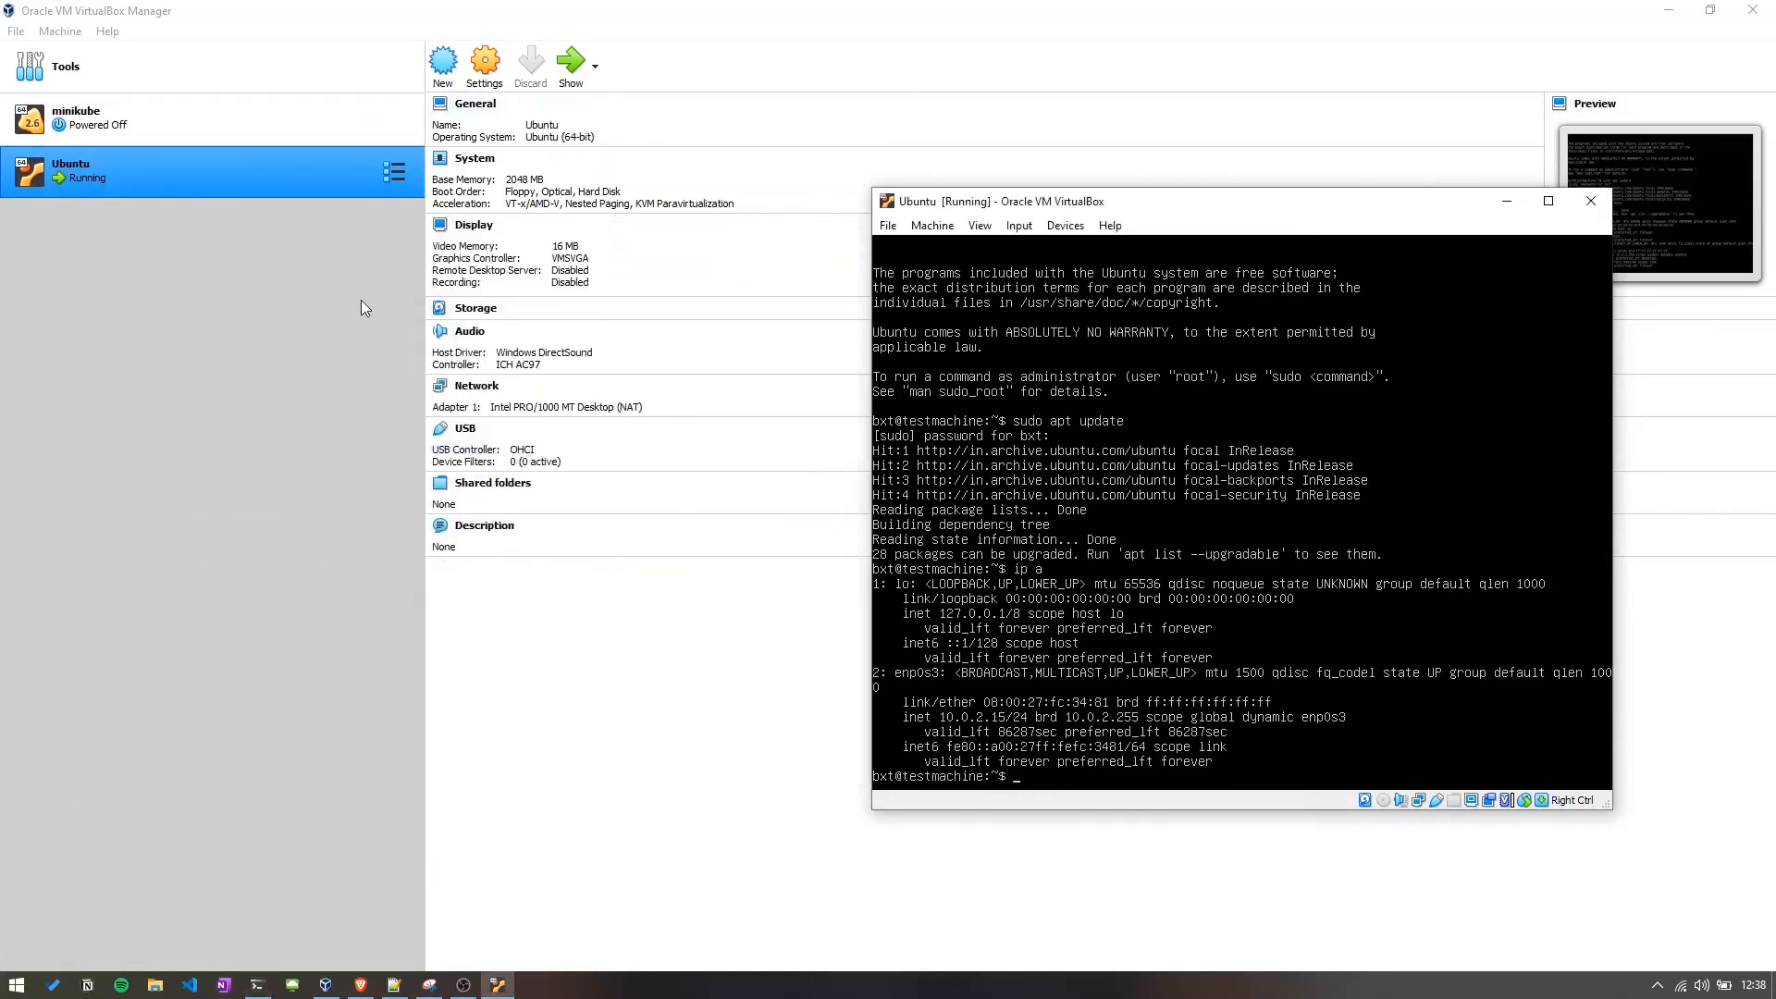
Change the Ubuntu VM's network adapter 1 attachment to Bridged Adapter and save the settings.
{"action": "left_click", "coordinate": [361, 299]}
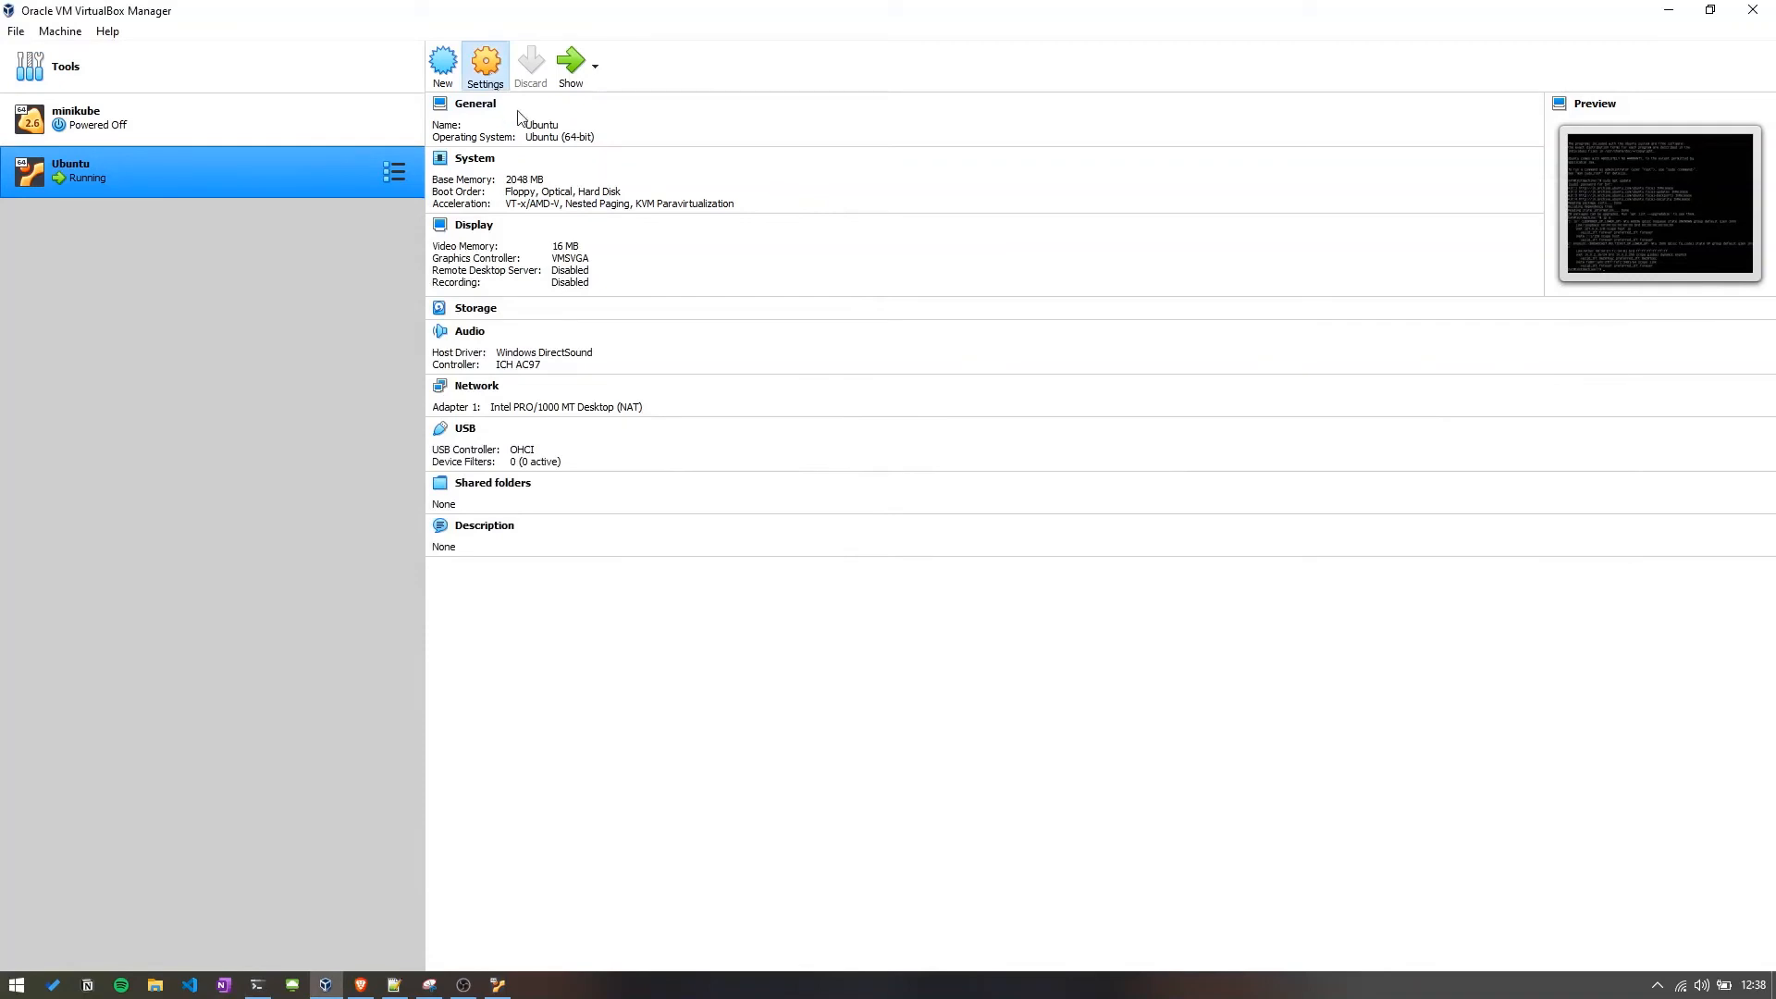
{"action": "left_click", "coordinate": [485, 65]}
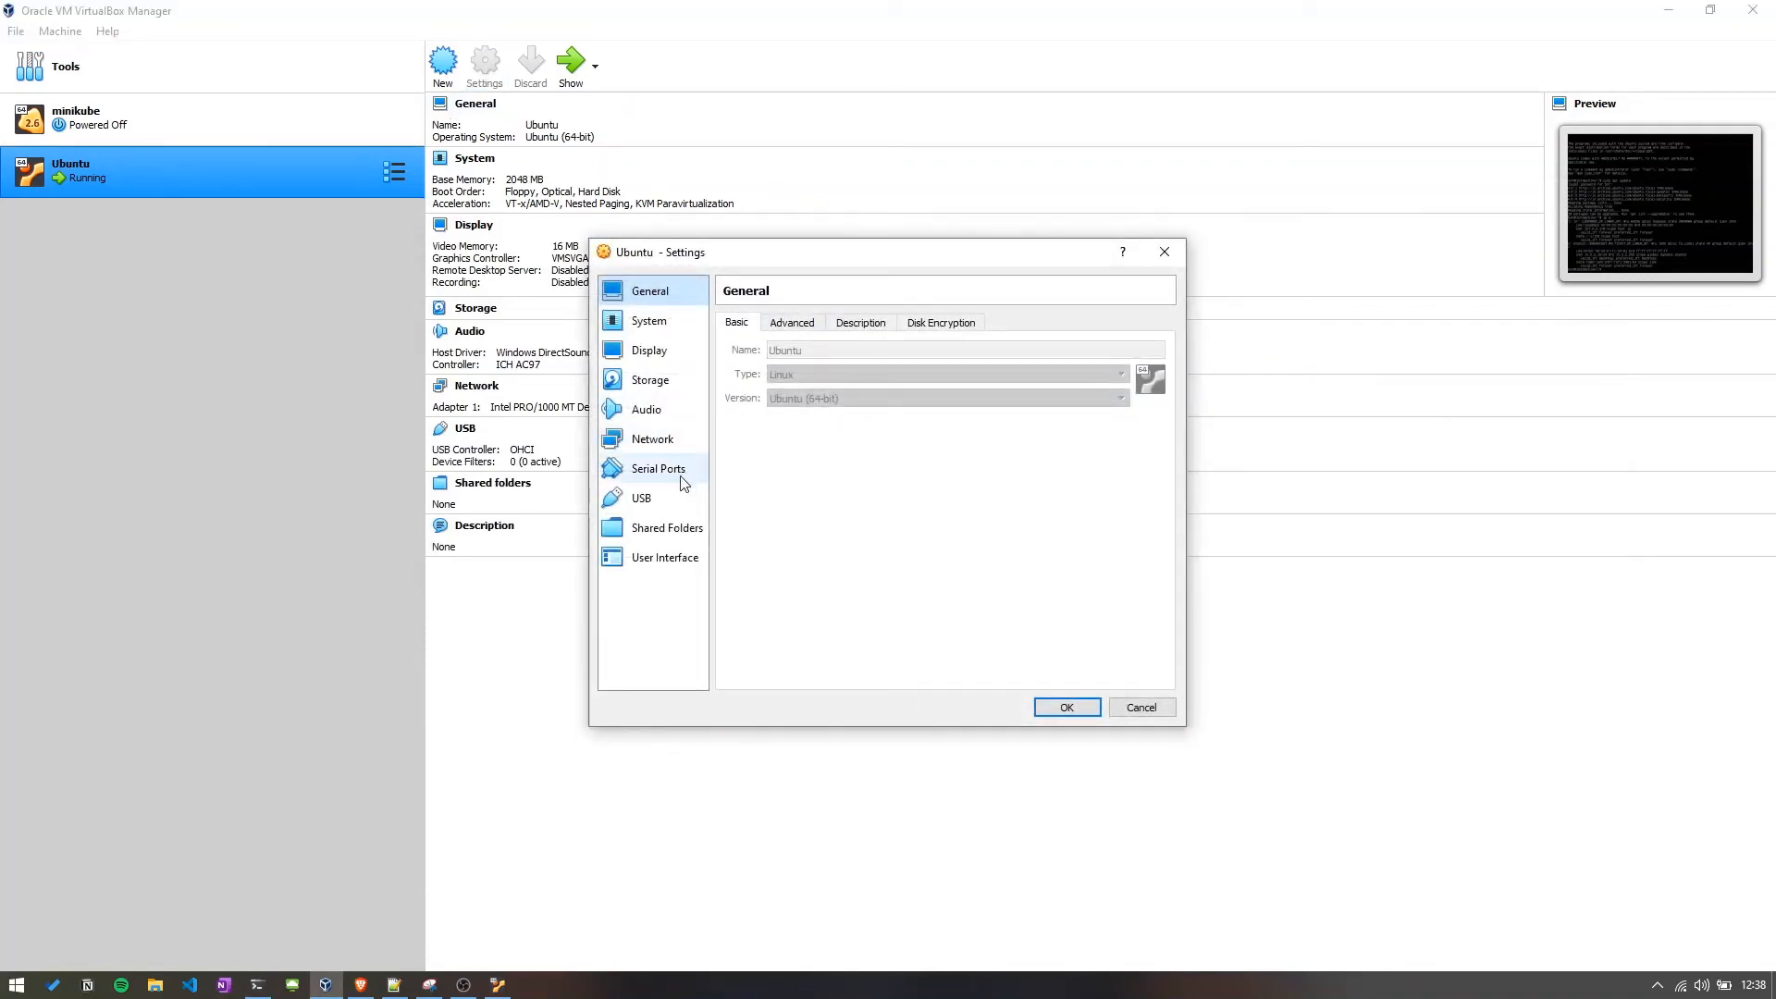
{"action": "left_click", "coordinate": [663, 442]}
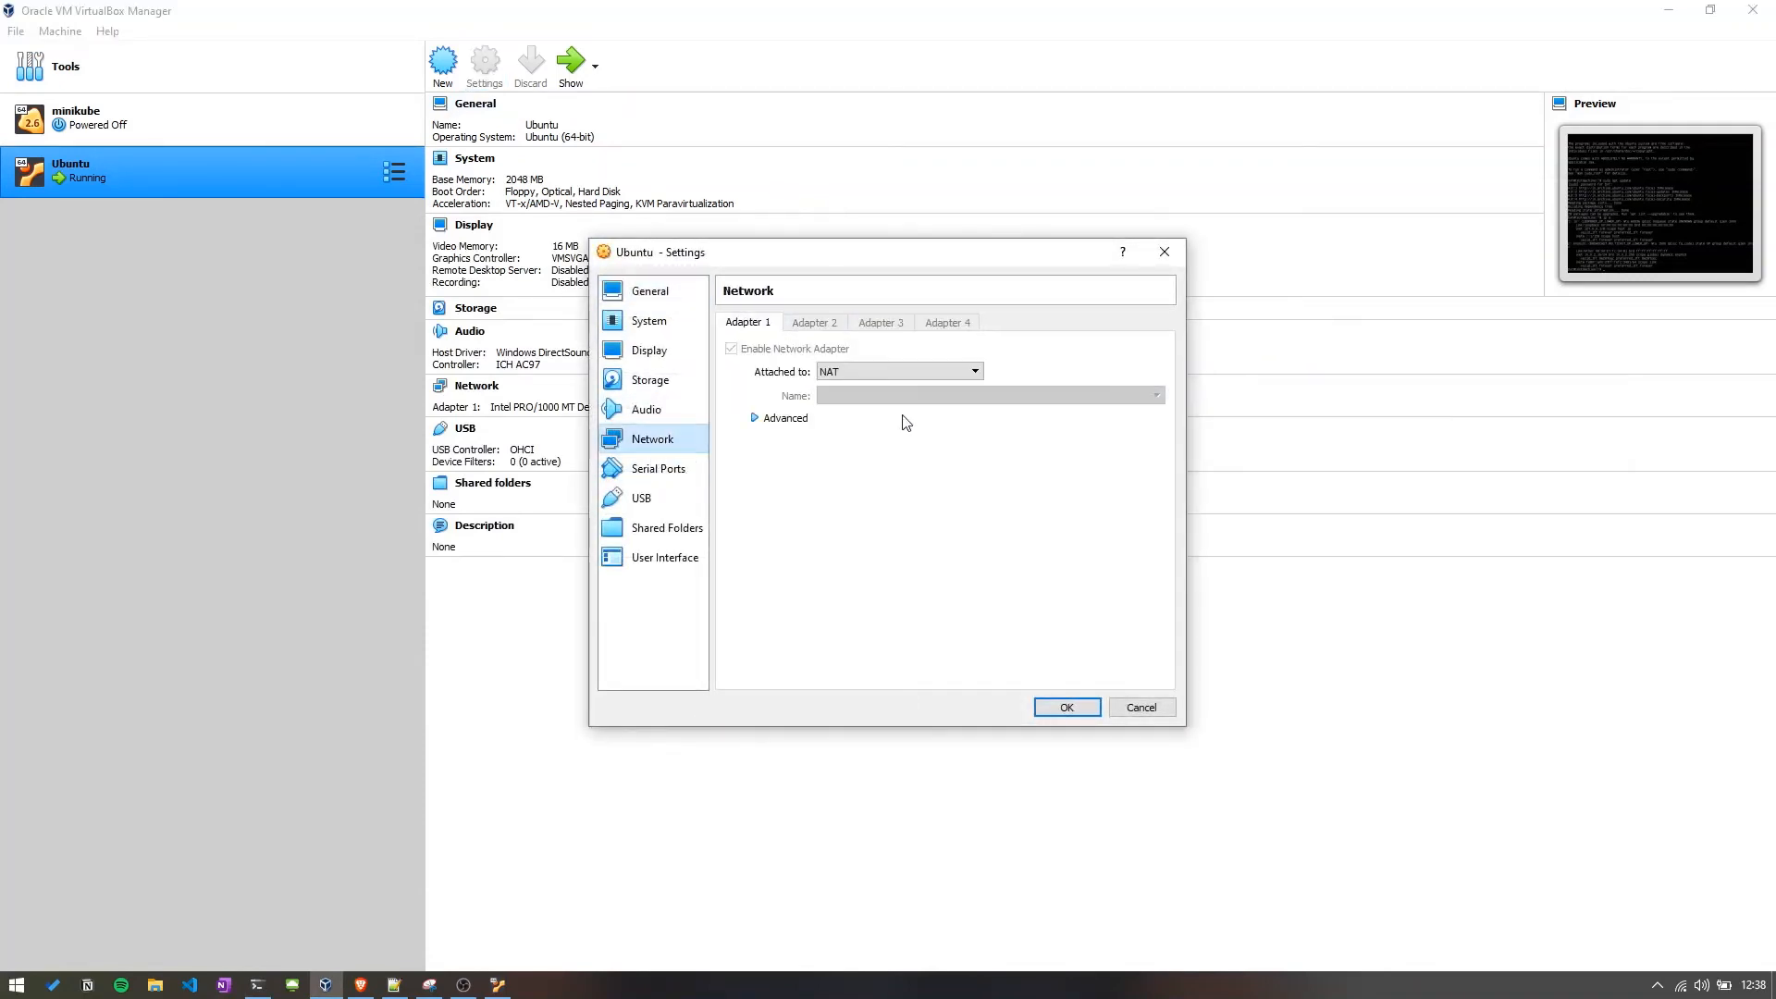
{"action": "left_click", "coordinate": [858, 368]}
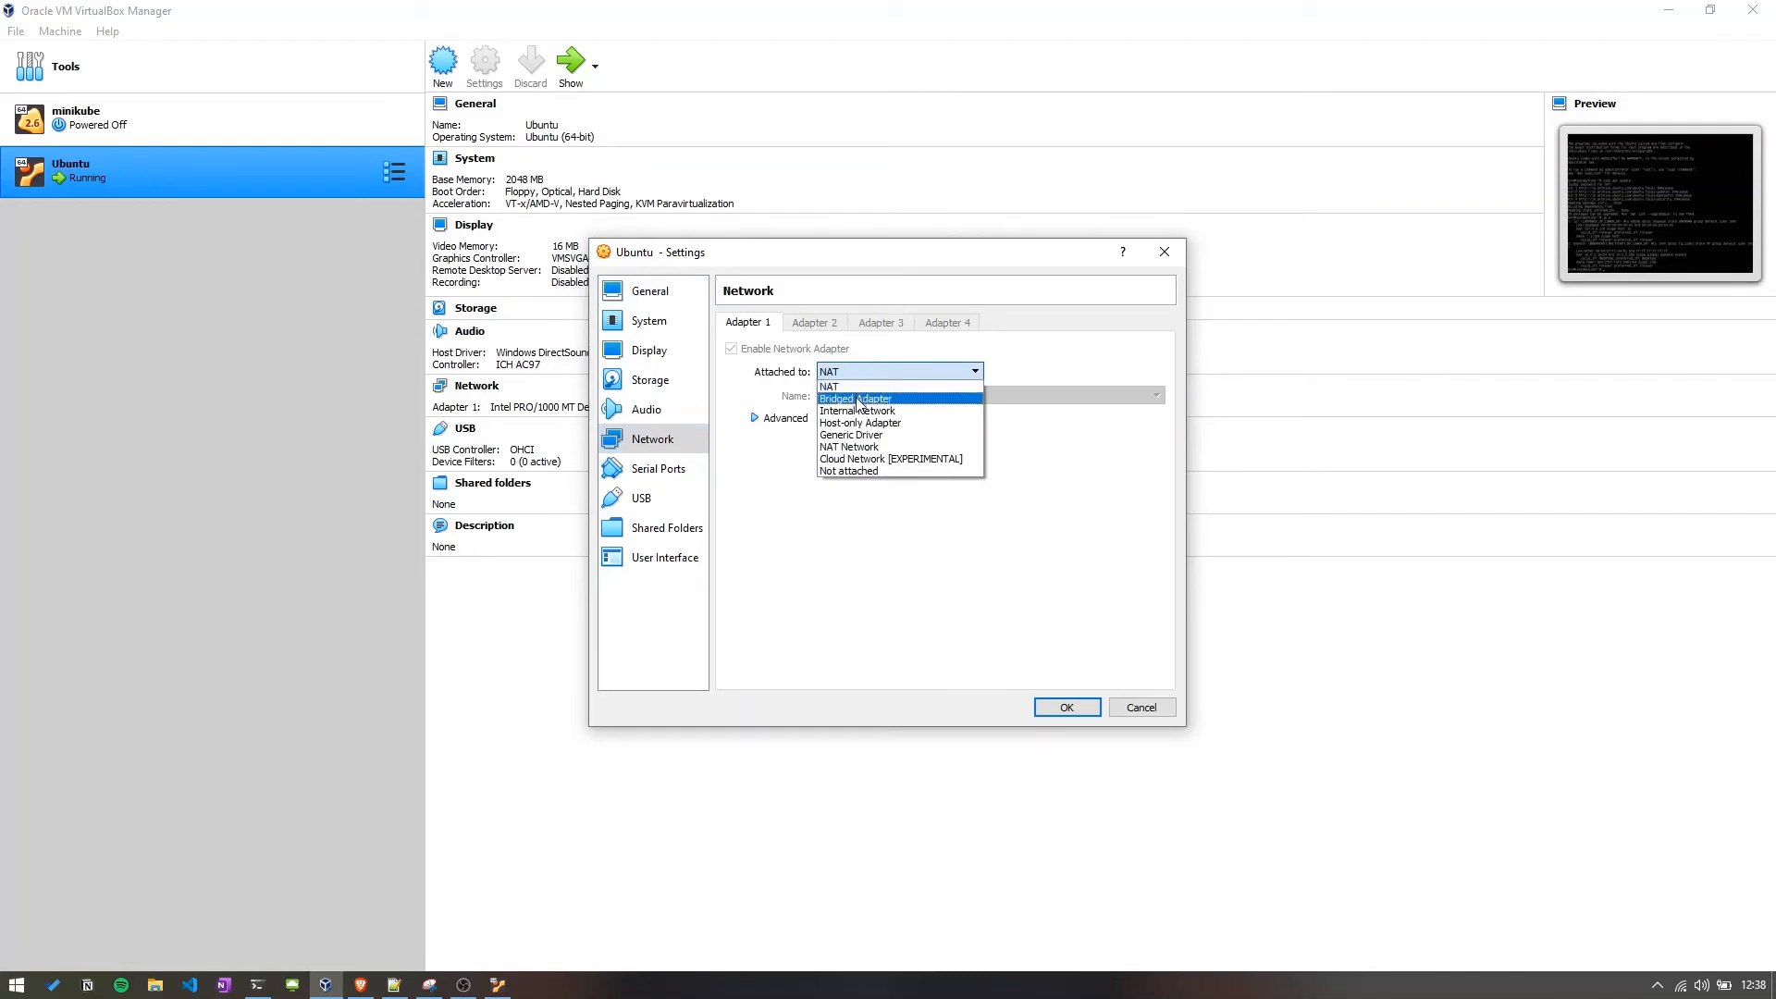
{"action": "left_click", "coordinate": [861, 399]}
{"action": "left_click", "coordinate": [1066, 708]}
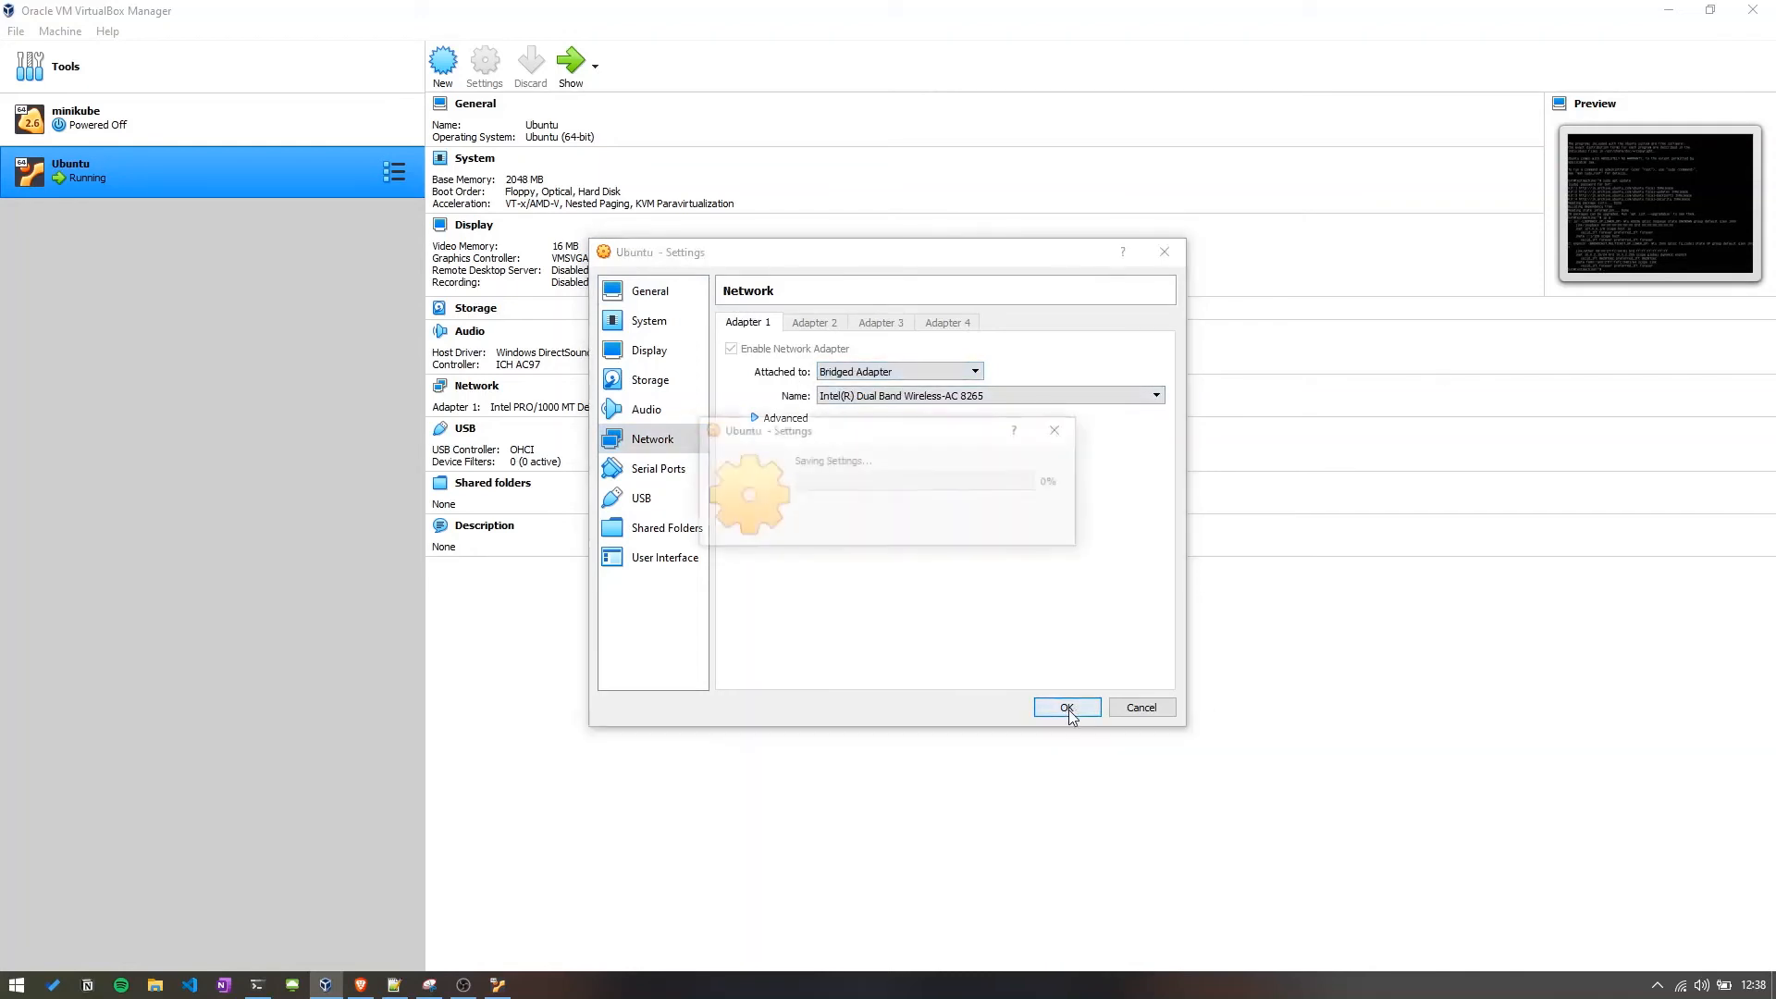
{"action": "left_click", "coordinate": [498, 984]}
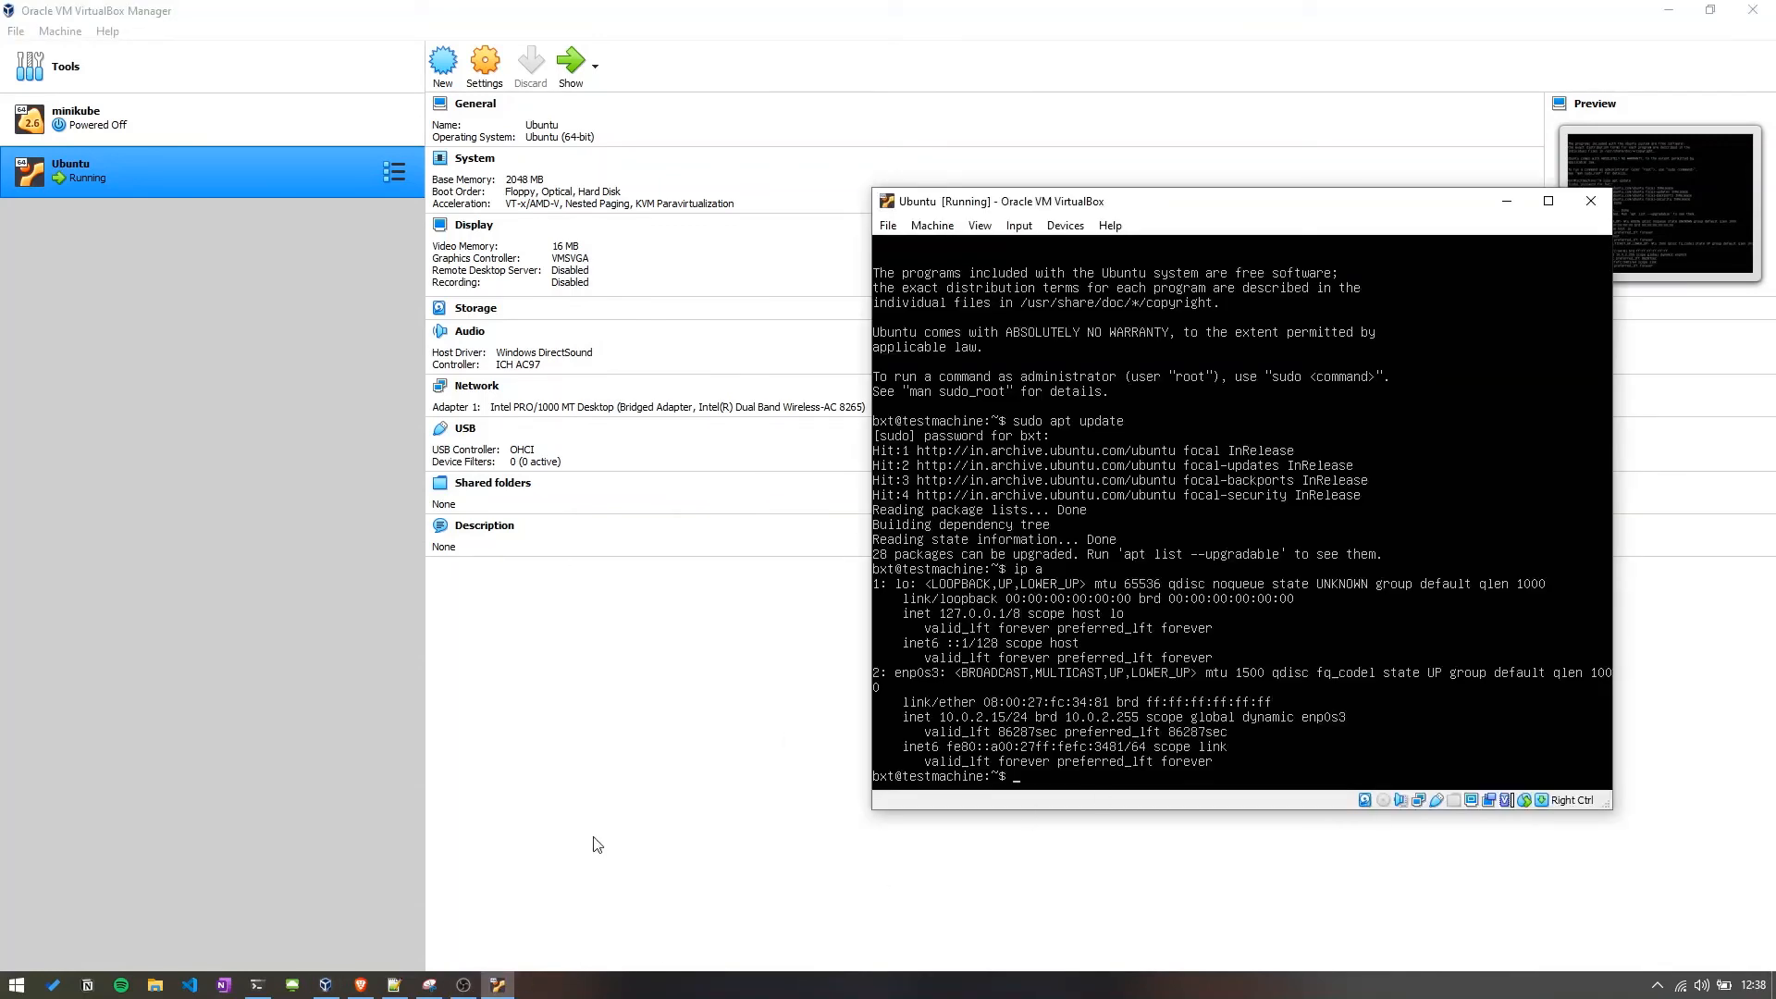
{"action": "left_click", "coordinate": [257, 985]}
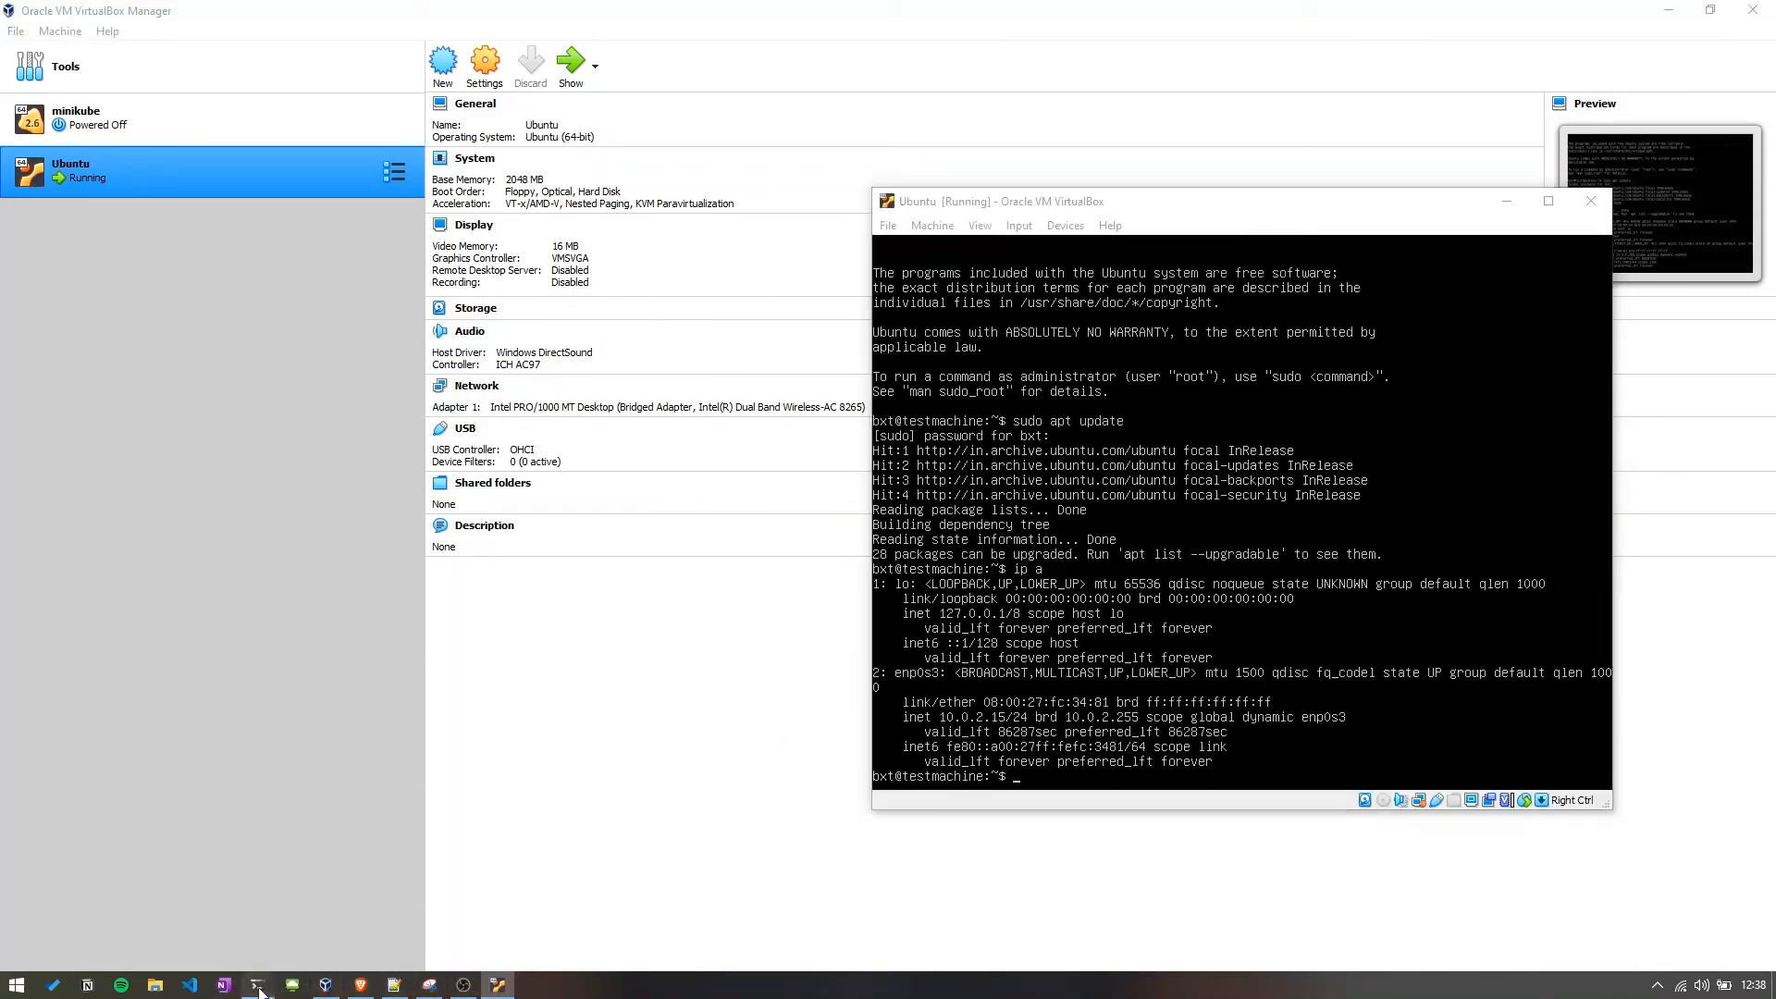
{"action": "key", "text": "Up"}
{"action": "key", "text": "Return"}
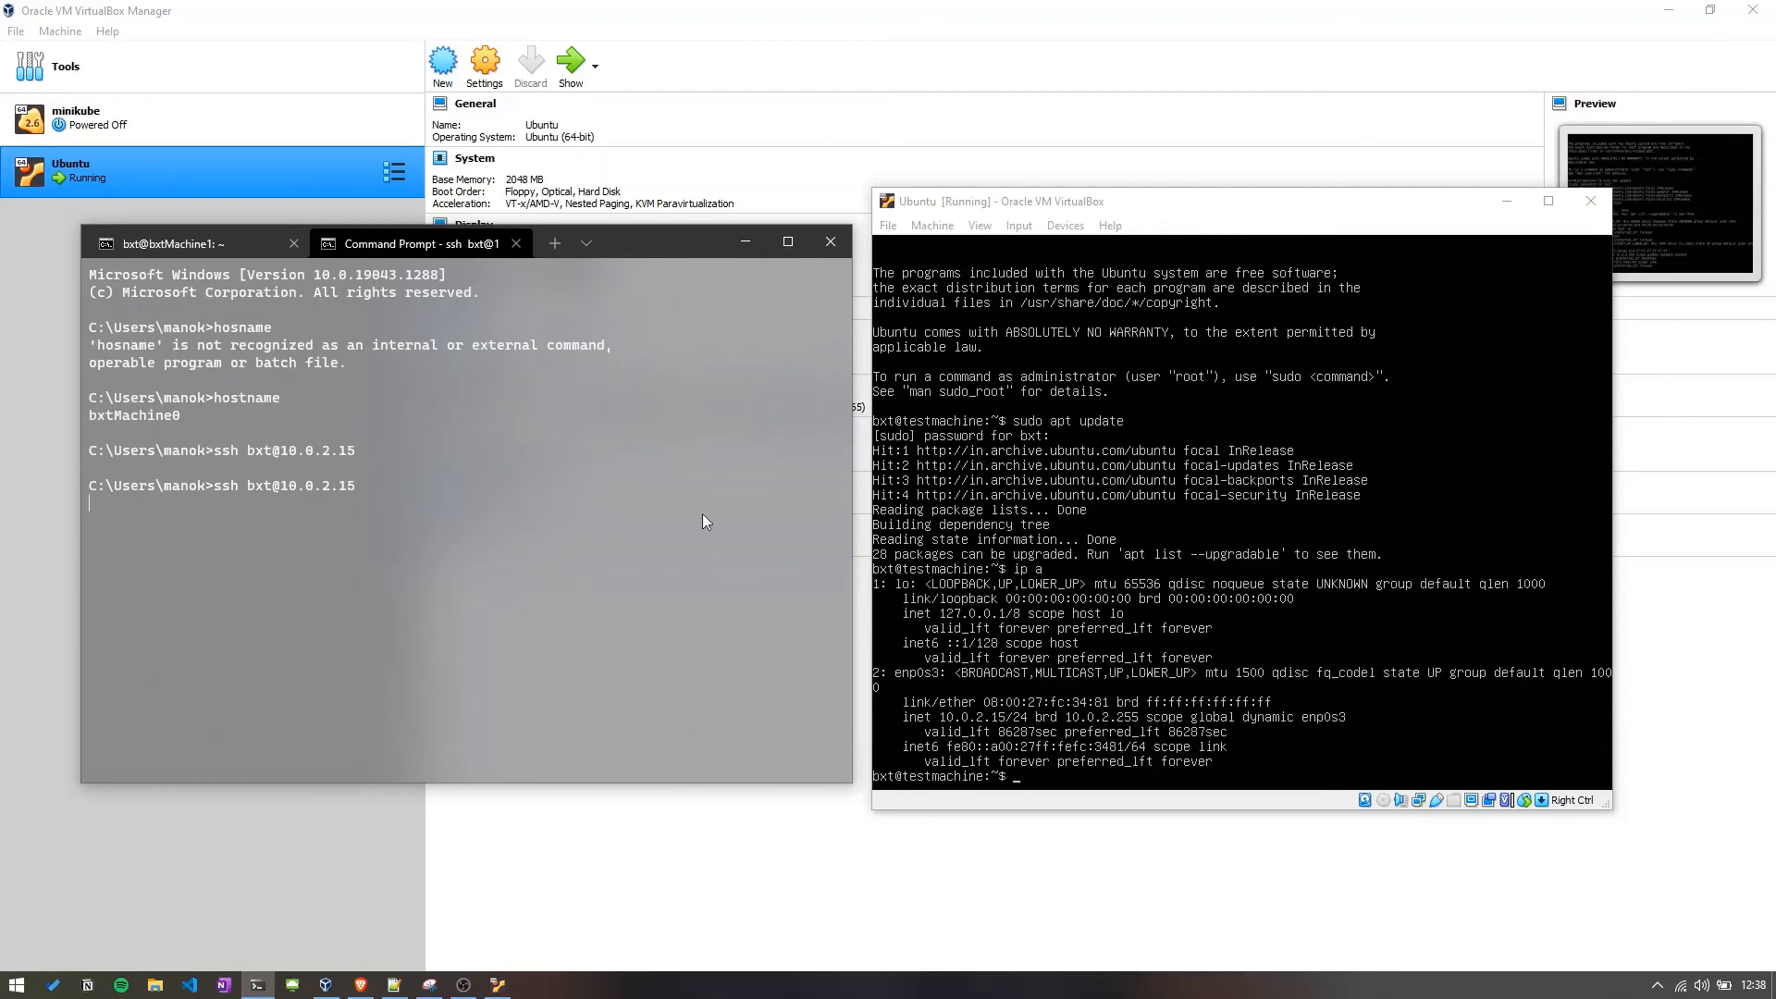
Reboot the Ubuntu VM with the reboot command at its console.
{"action": "left_click", "coordinate": [1101, 574]}
{"action": "type", "text": "reboot"}
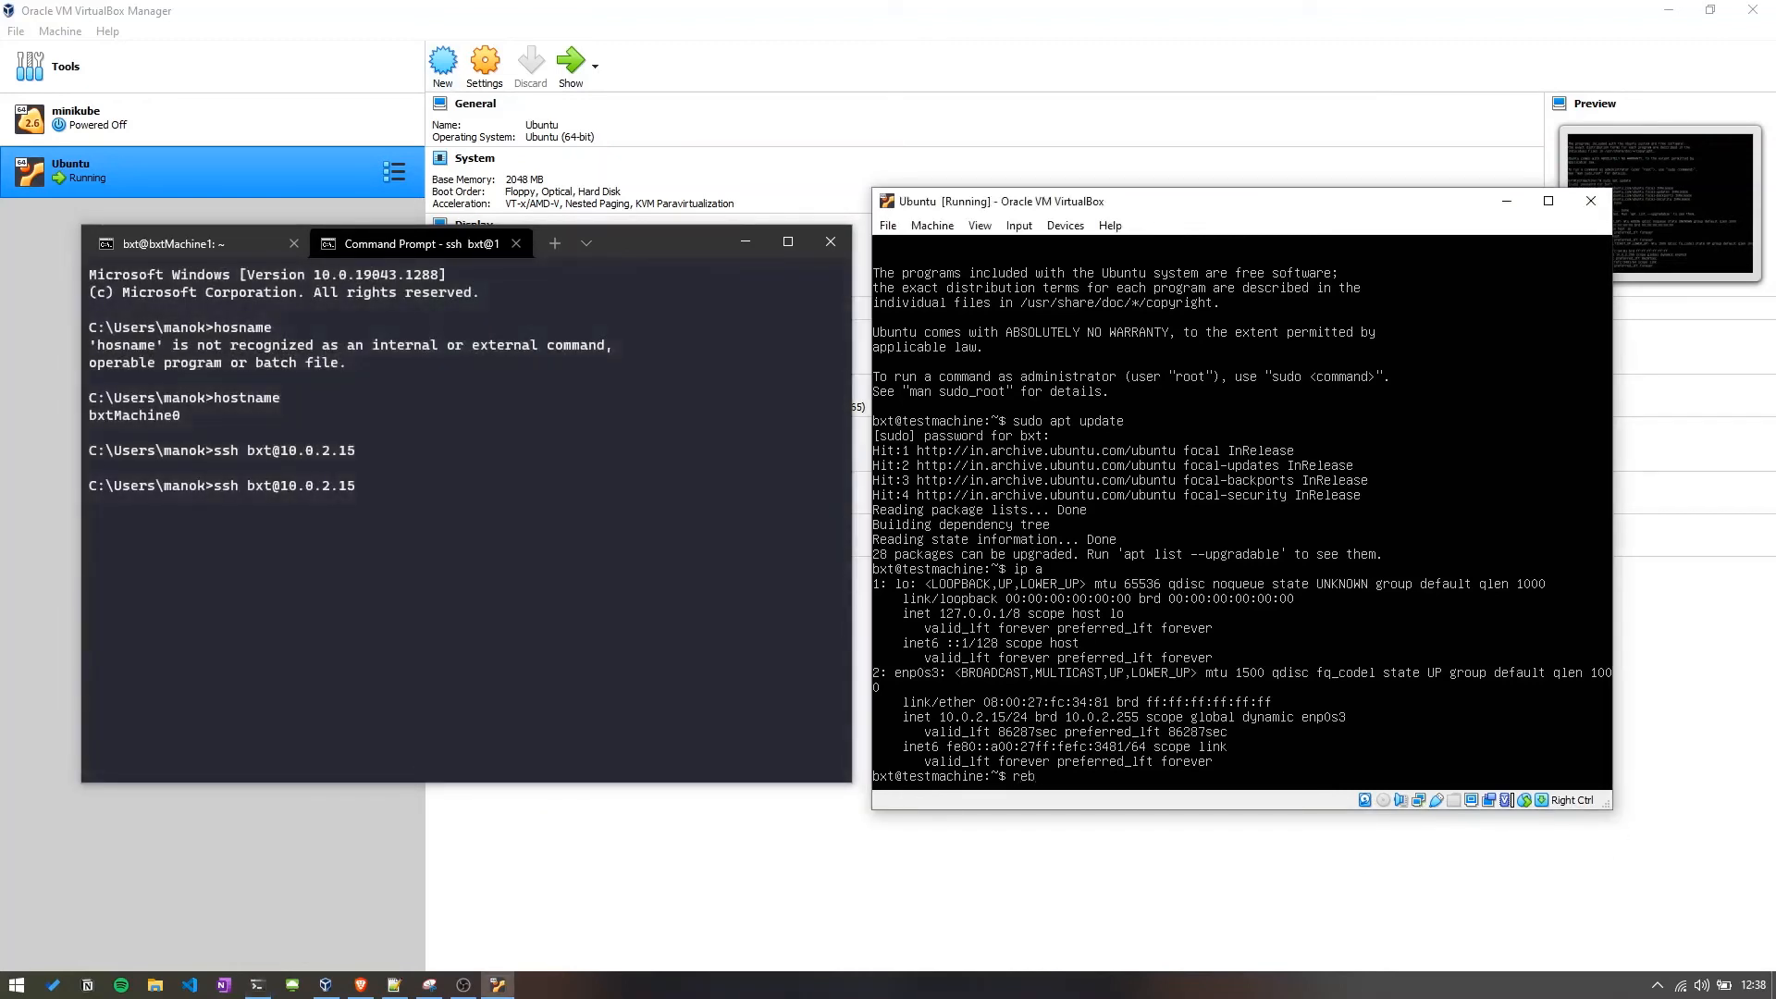
{"action": "key", "text": "Return"}
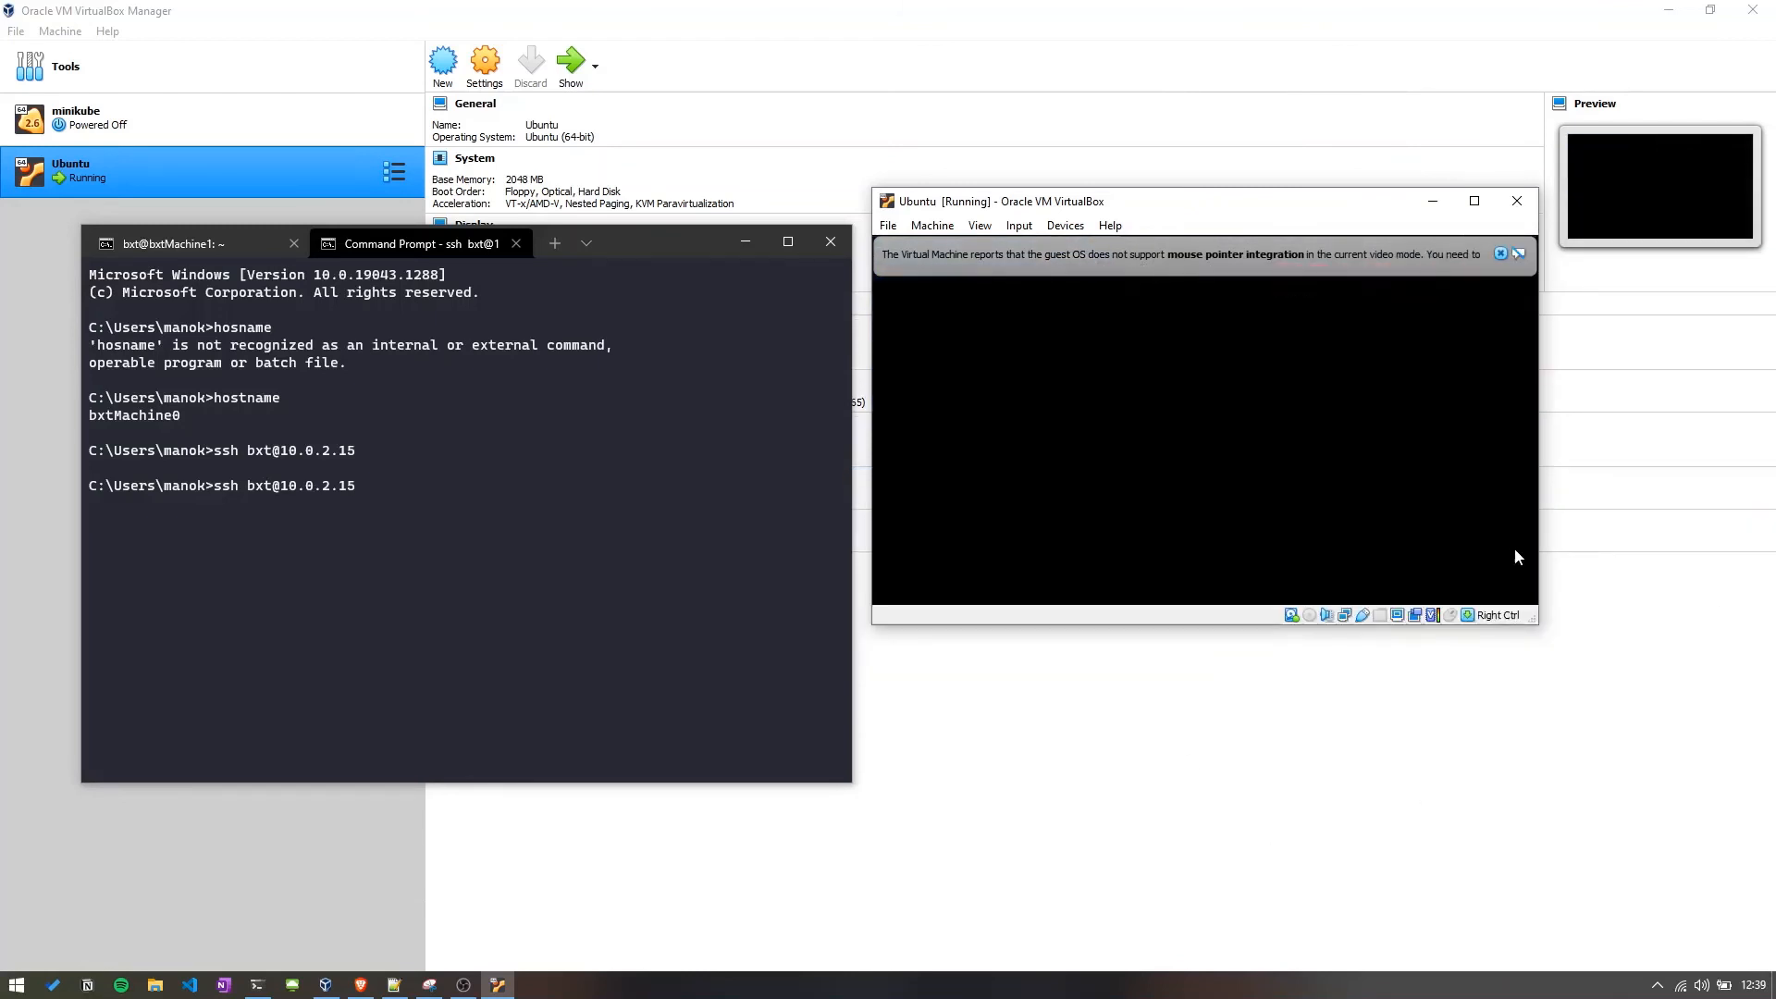
Dismiss the mouse integration notices and log in to the VM again as bxt with the account password.
{"action": "left_click", "coordinate": [1501, 255]}
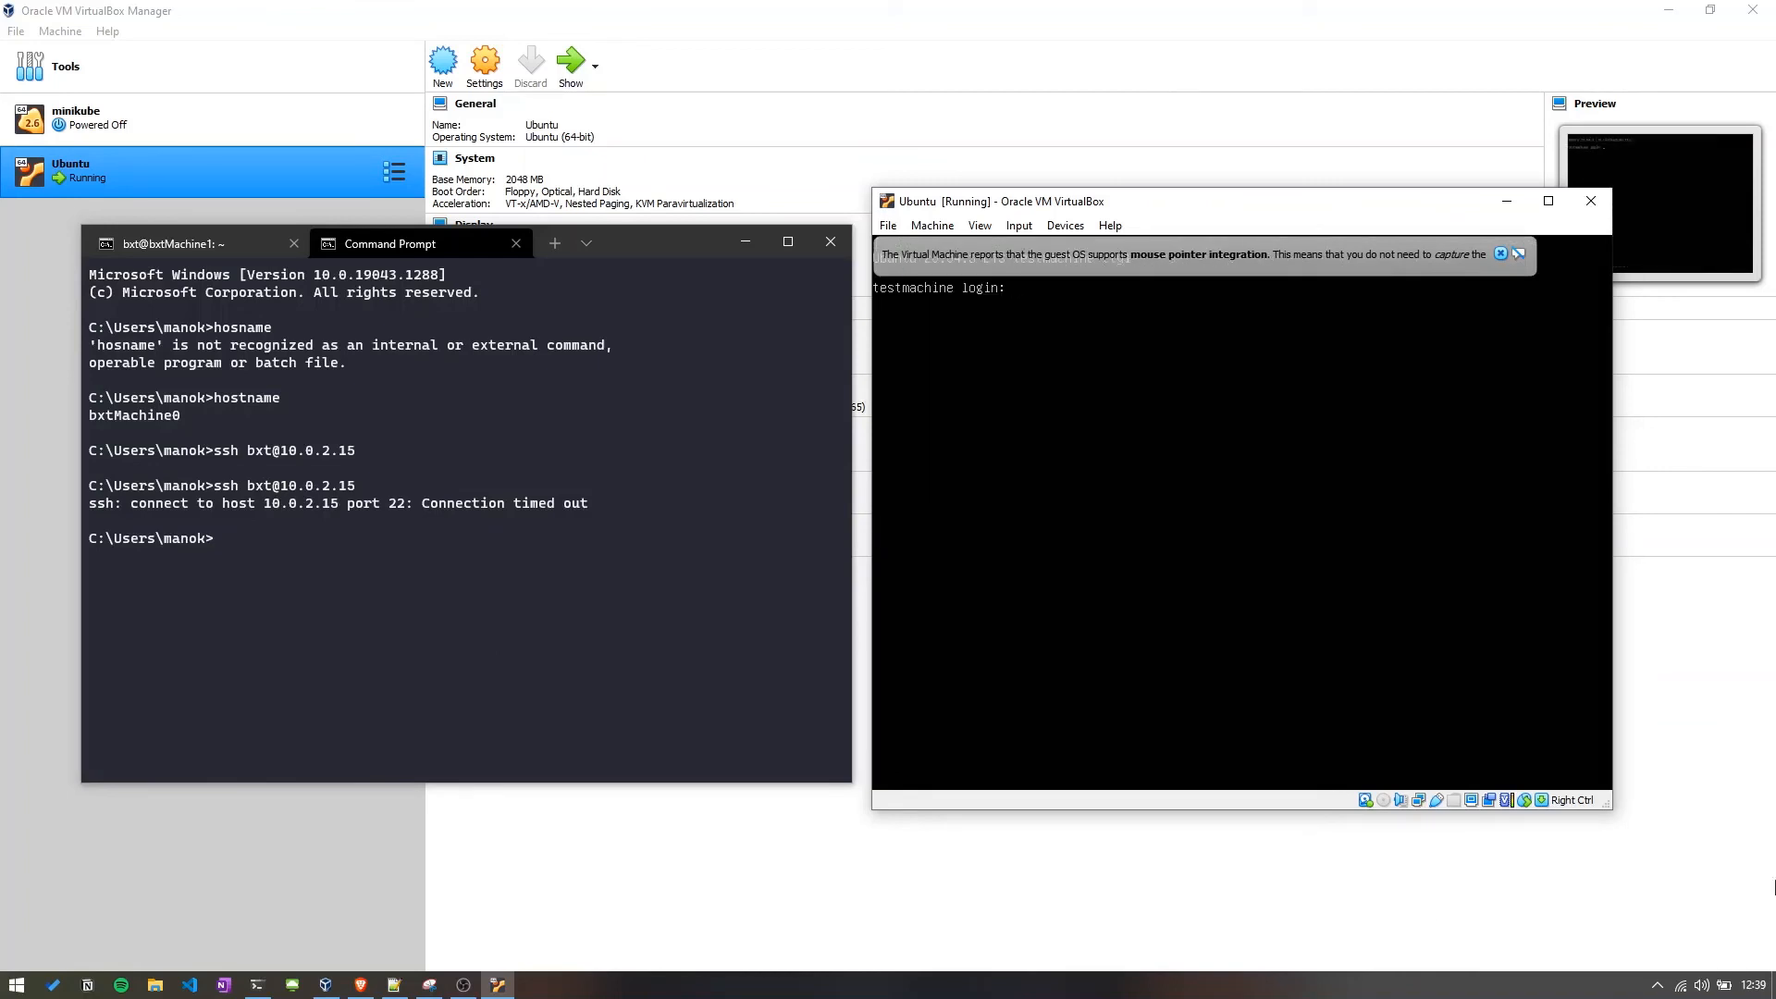
{"action": "left_click", "coordinate": [1500, 253]}
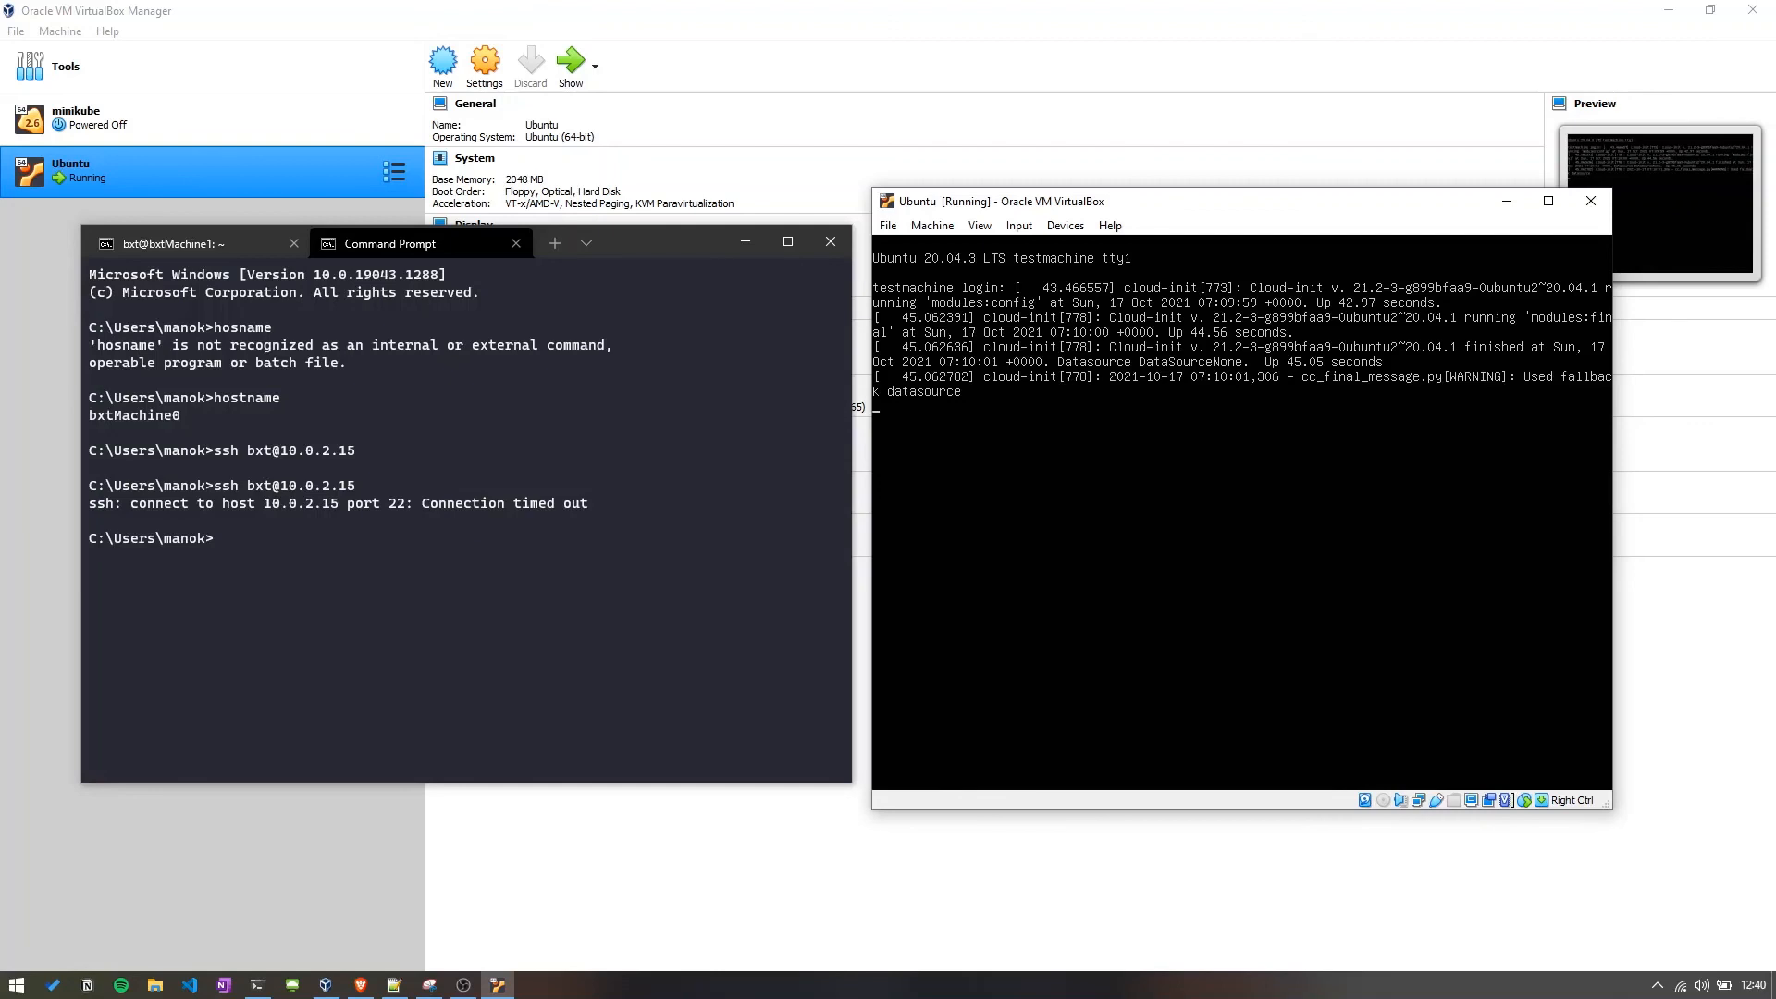
{"action": "key", "text": "Return"}
{"action": "type", "text": "bxt"}
{"action": "key", "text": "Return"}
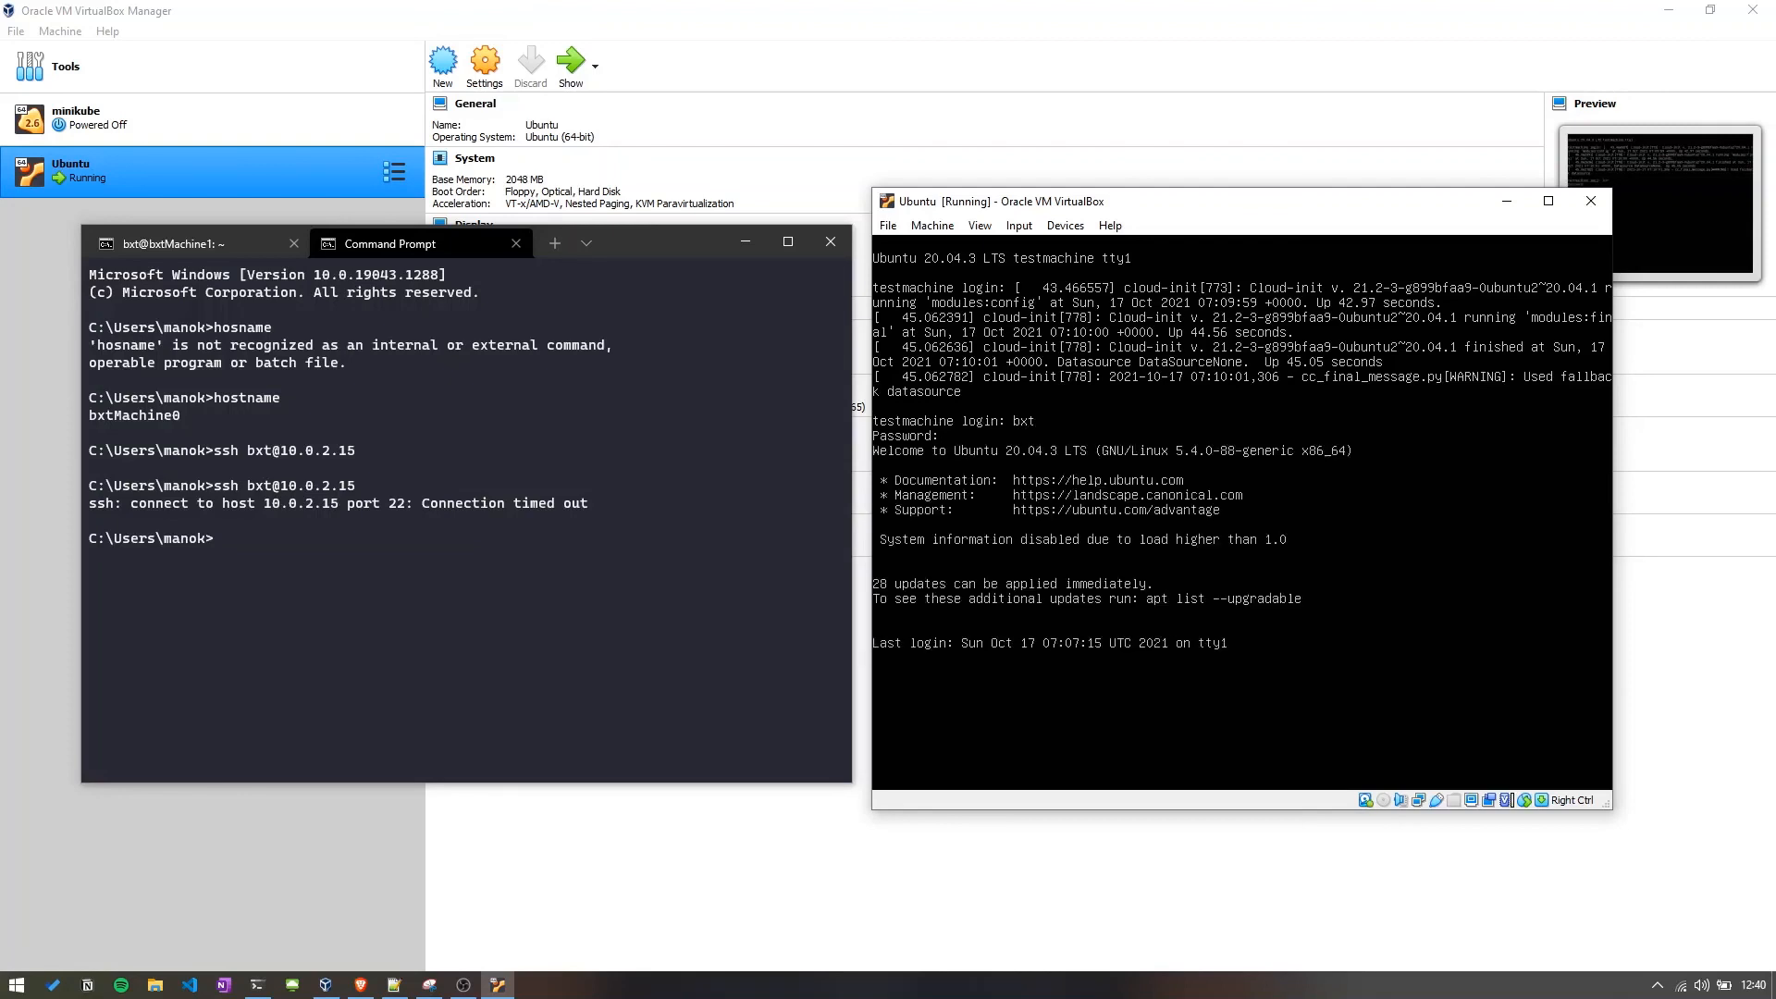
Display the VM's new network addresses by running ip a twice.
{"action": "type", "text": "ip a"}
{"action": "key", "text": "Return"}
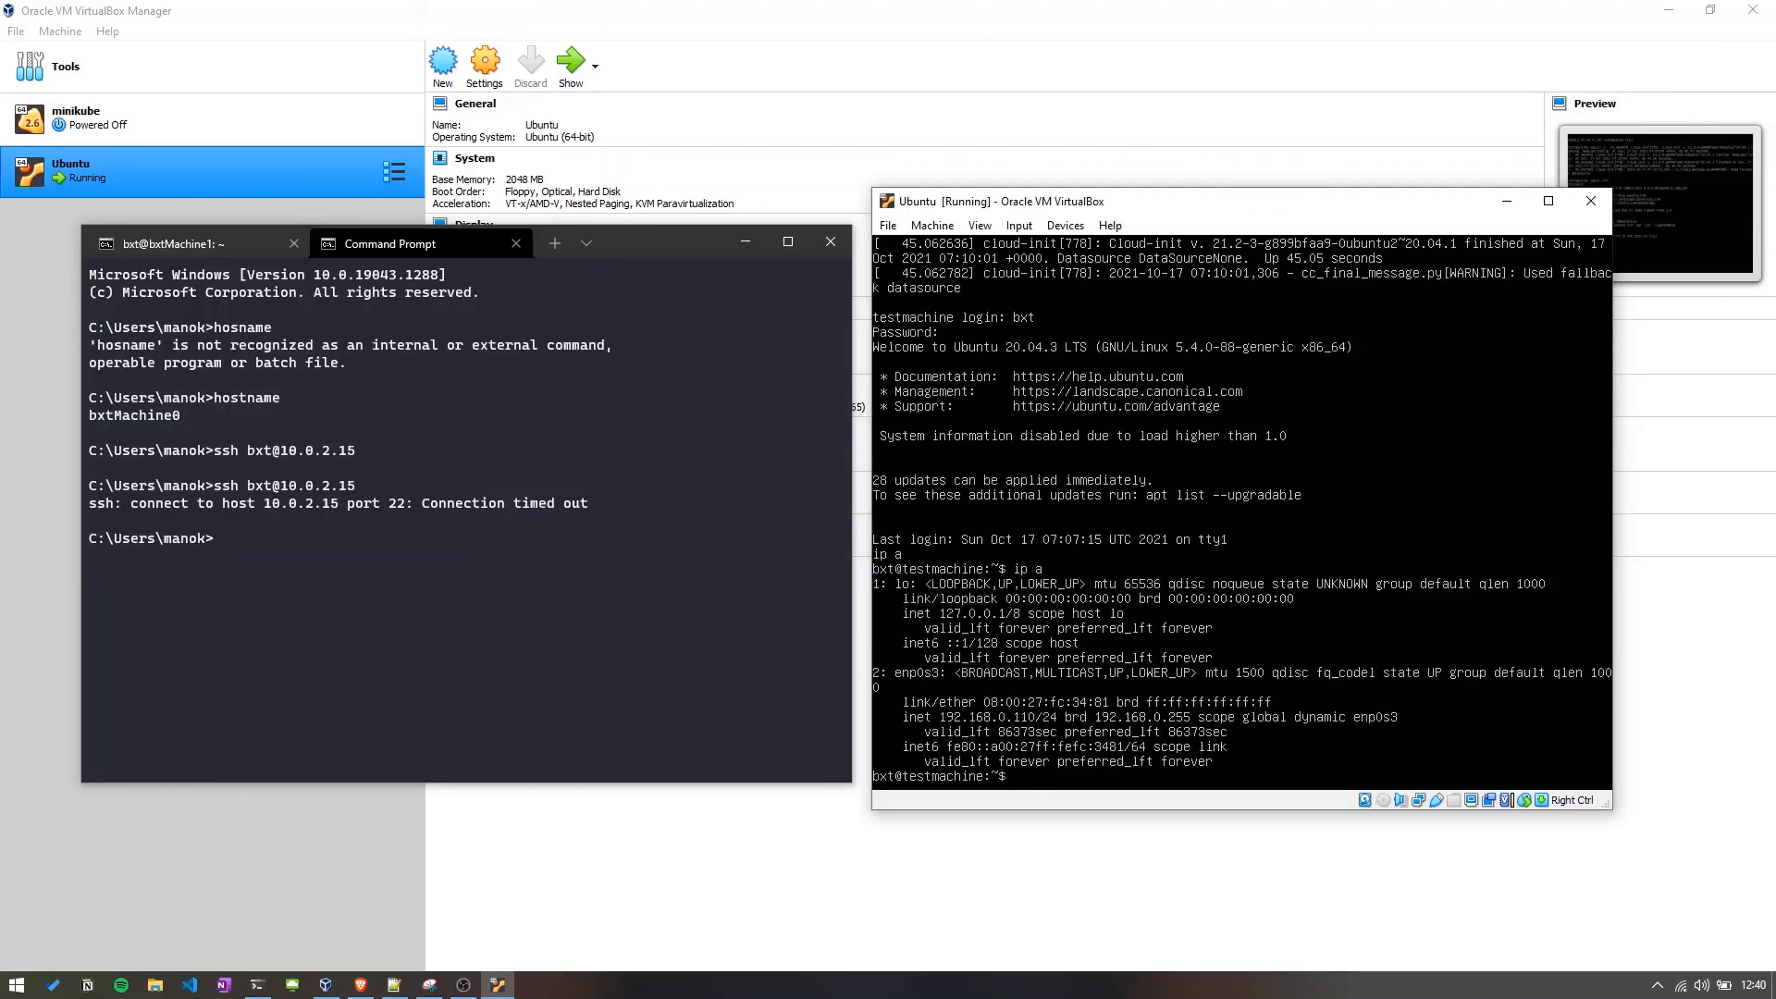
{"action": "type", "text": "ip a"}
{"action": "key", "text": "Return"}
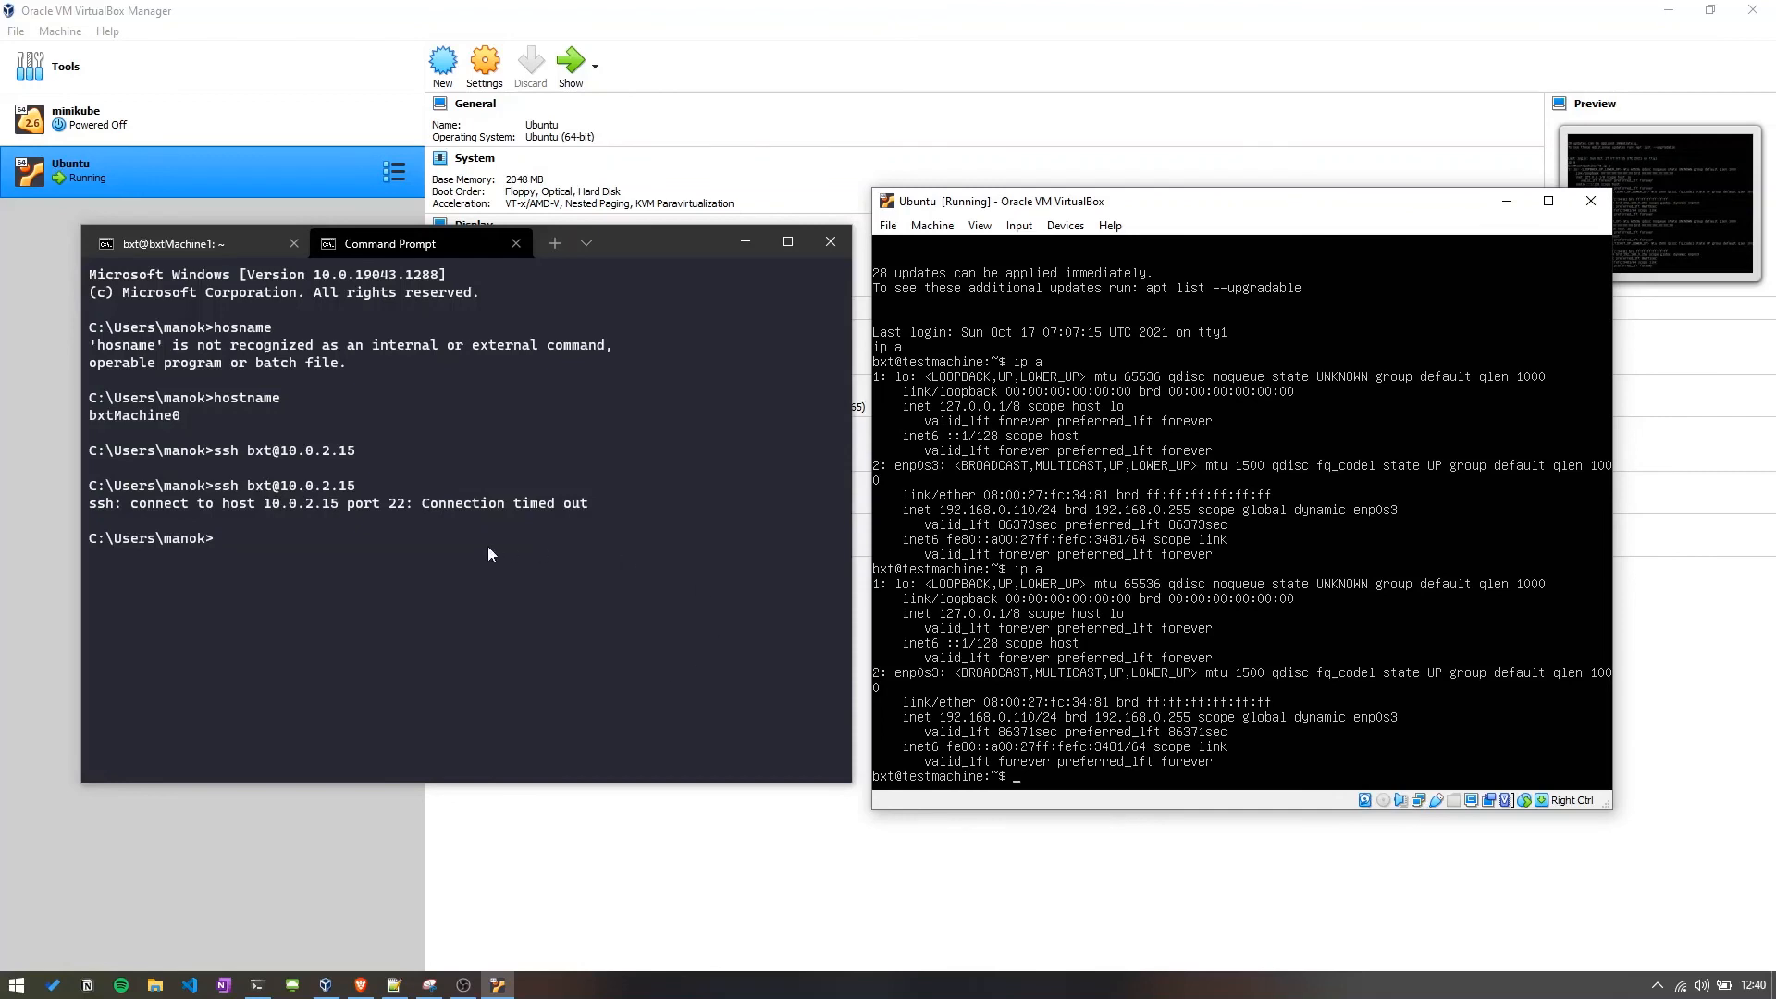
{"action": "left_click", "coordinate": [407, 563]}
{"action": "key", "text": "Up"}
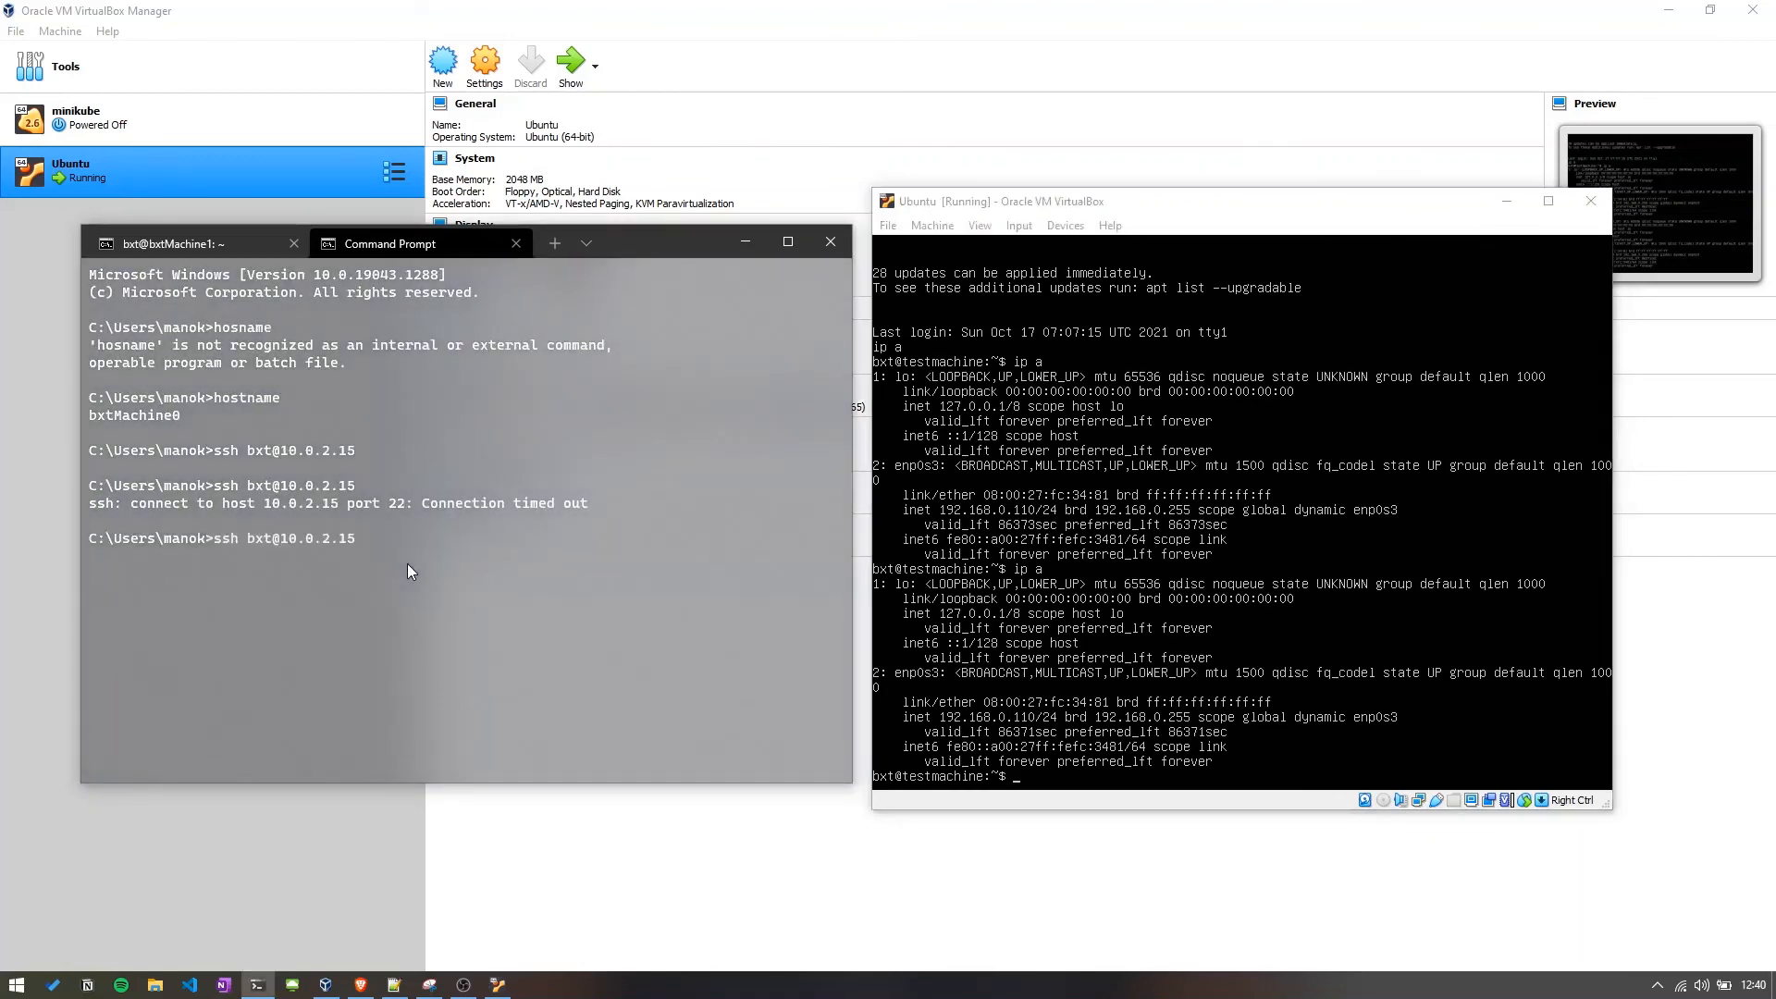
{"action": "key", "text": "BackSpace"}
{"action": "key", "text": "BackSpace"}
{"action": "key", "text": "BackSpace"}
{"action": "key", "text": "BackSpace"}
{"action": "key", "text": "BackSpace"}
{"action": "key", "text": "BackSpace"}
{"action": "key", "text": "BackSpace"}
{"action": "key", "text": "BackSpace"}
{"action": "key", "text": "BackSpace"}
{"action": "type", "text": "192.168"}
{"action": "type", "text": ".0"}
{"action": "type", "text": ".119"}
{"action": "type", "text": "0"}
{"action": "key", "text": "Return"}
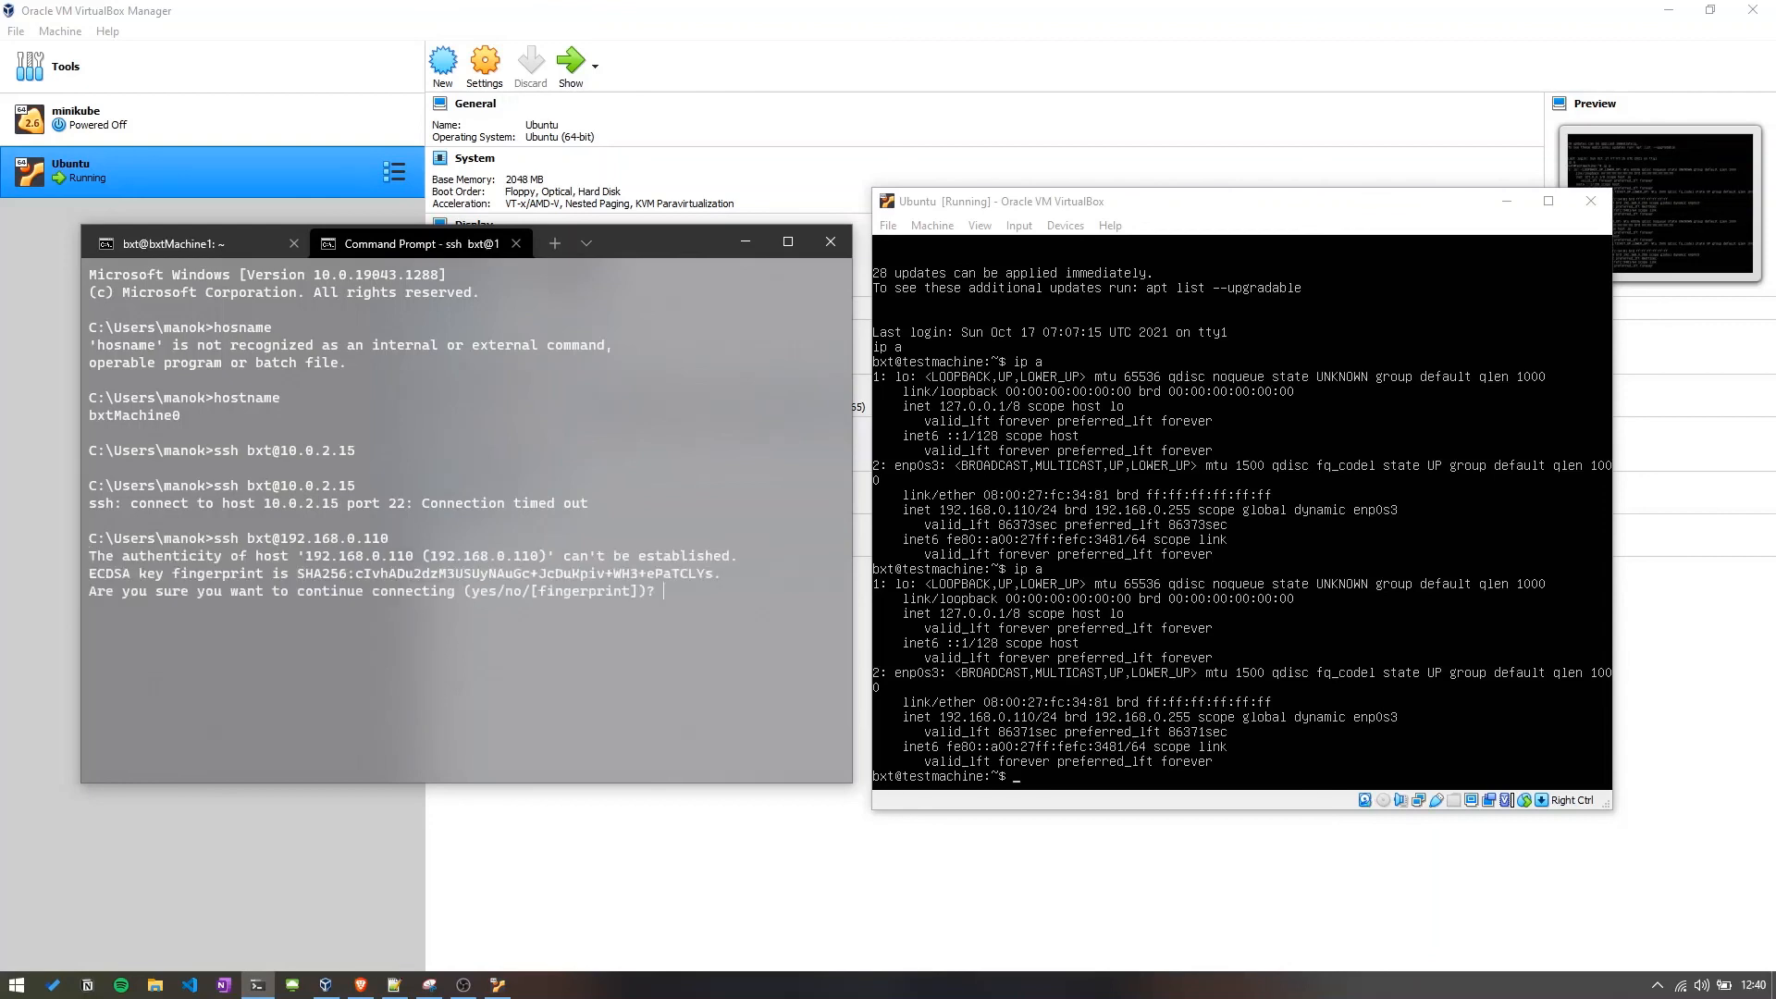
Accept the host's fingerprint with yes and enter the account password at the SSH prompt.
{"action": "type", "text": "yes"}
{"action": "key", "text": "Return"}
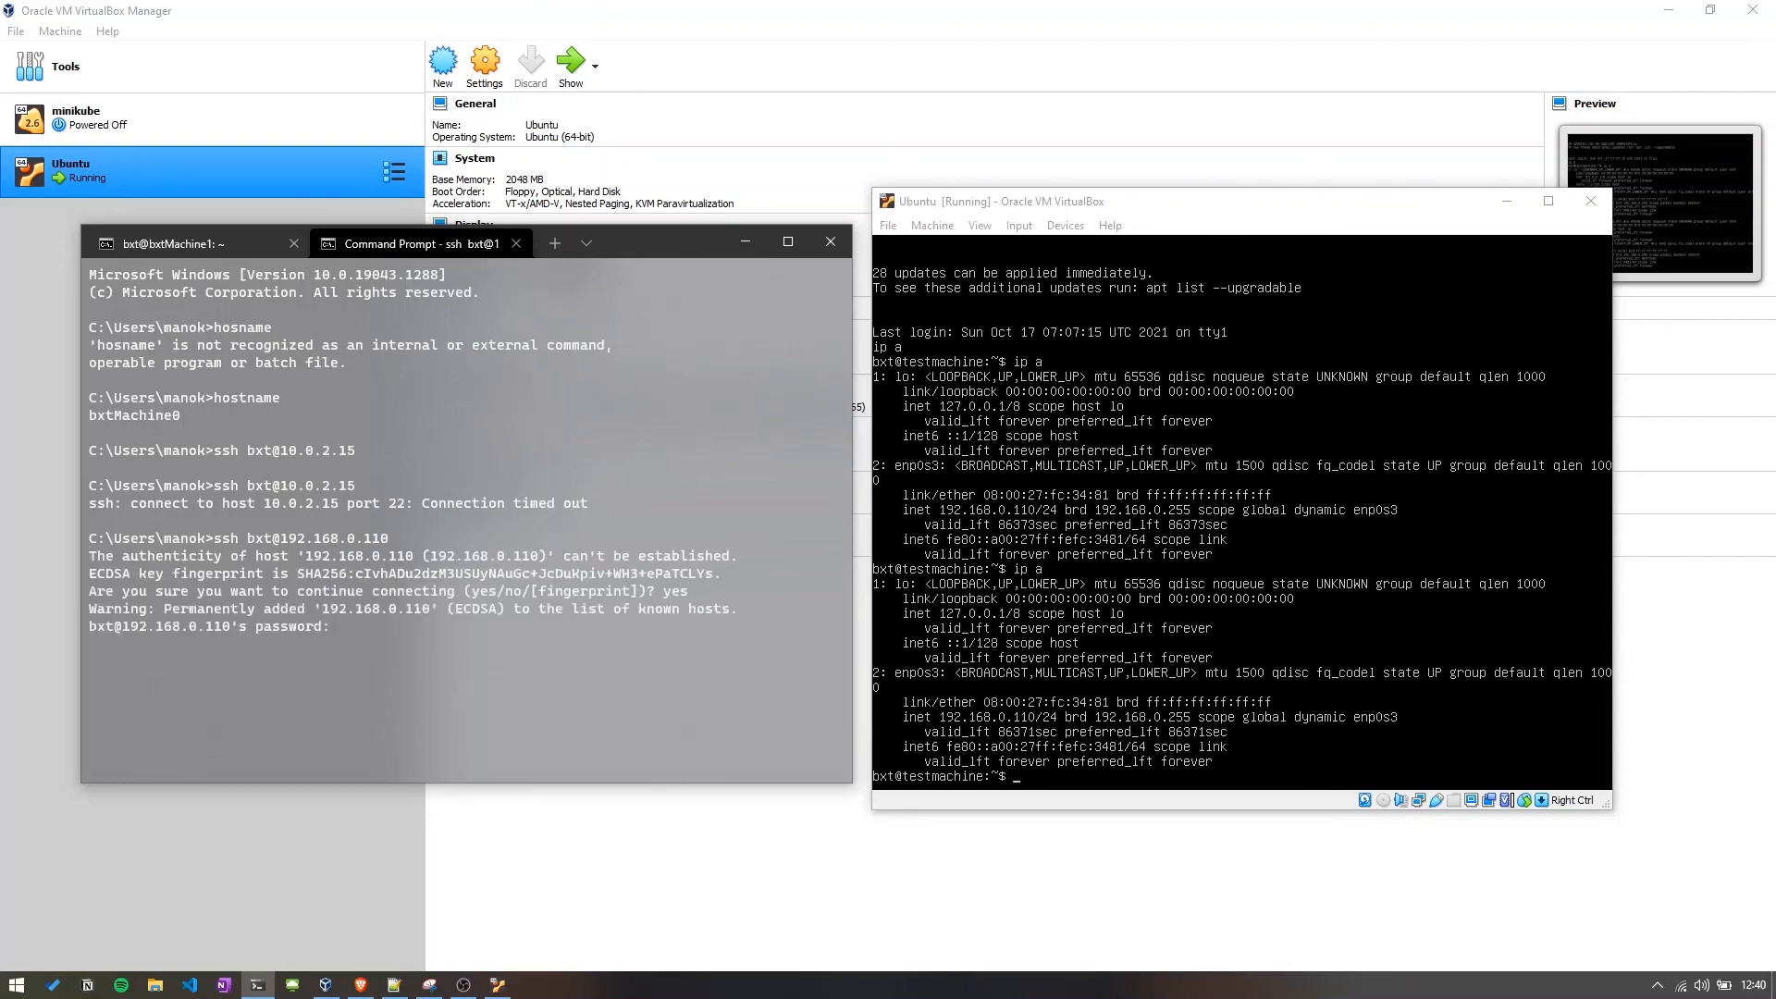
{"action": "key", "text": "Return"}
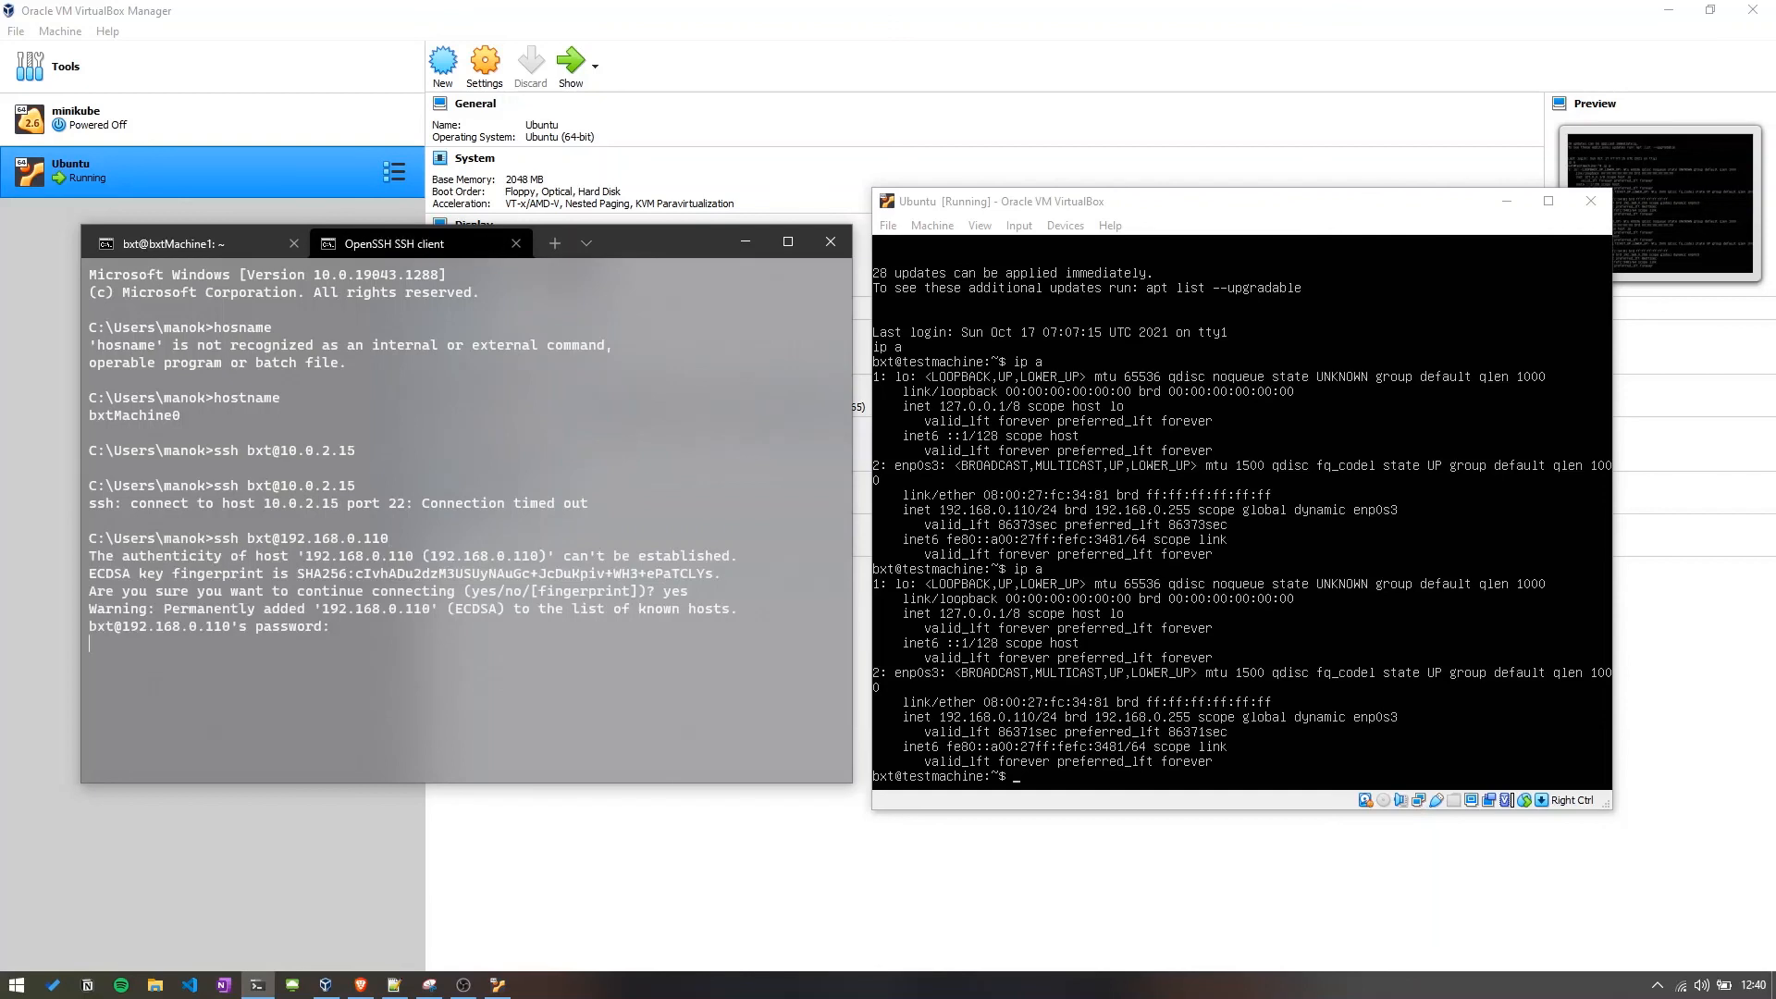